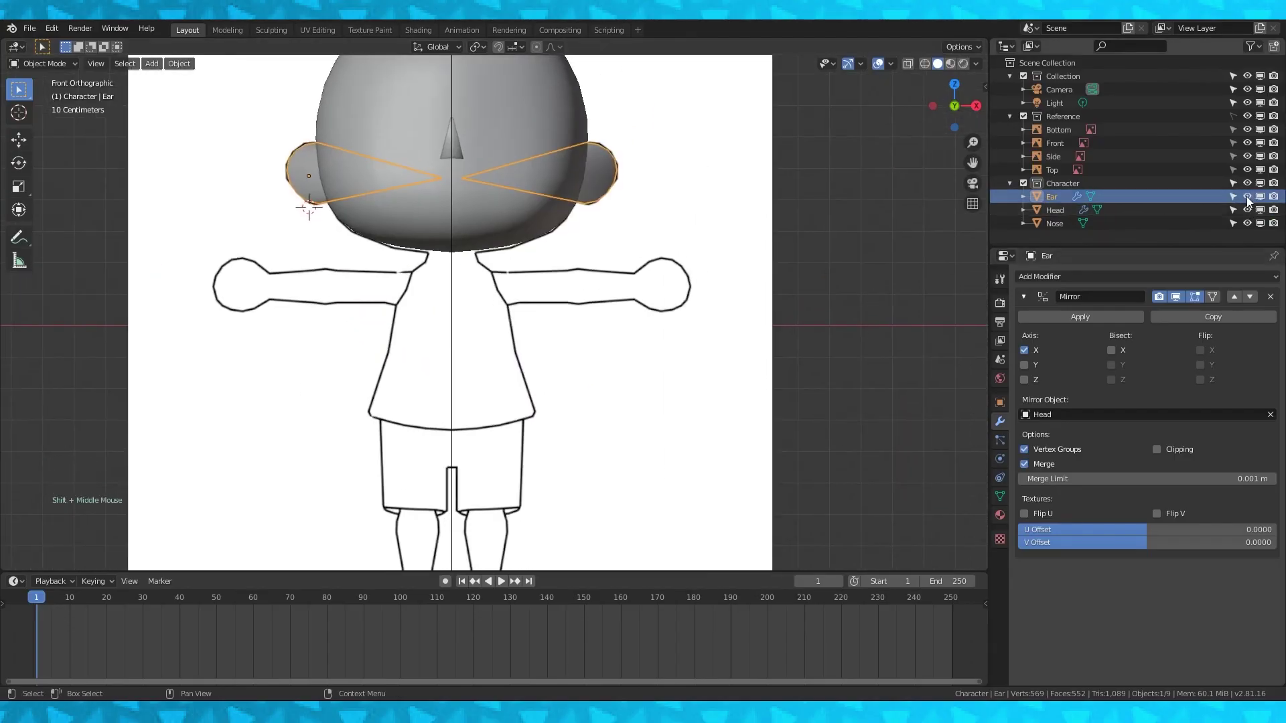
# Hide the Ear, Head and Nose objects so the body reference is unobstructed.
pyautogui.click(1247, 210)
pyautogui.click(1247, 223)
pyautogui.scroll(2, 529, 345)
pyautogui.scroll(-3, 529, 345)
pyautogui.keyDown('shift'); pyautogui.moveTo(529, 345); pyautogui.dragTo(473, 374, button='middle'); pyautogui.keyUp('shift')
pyautogui.scroll(2, 473, 374)
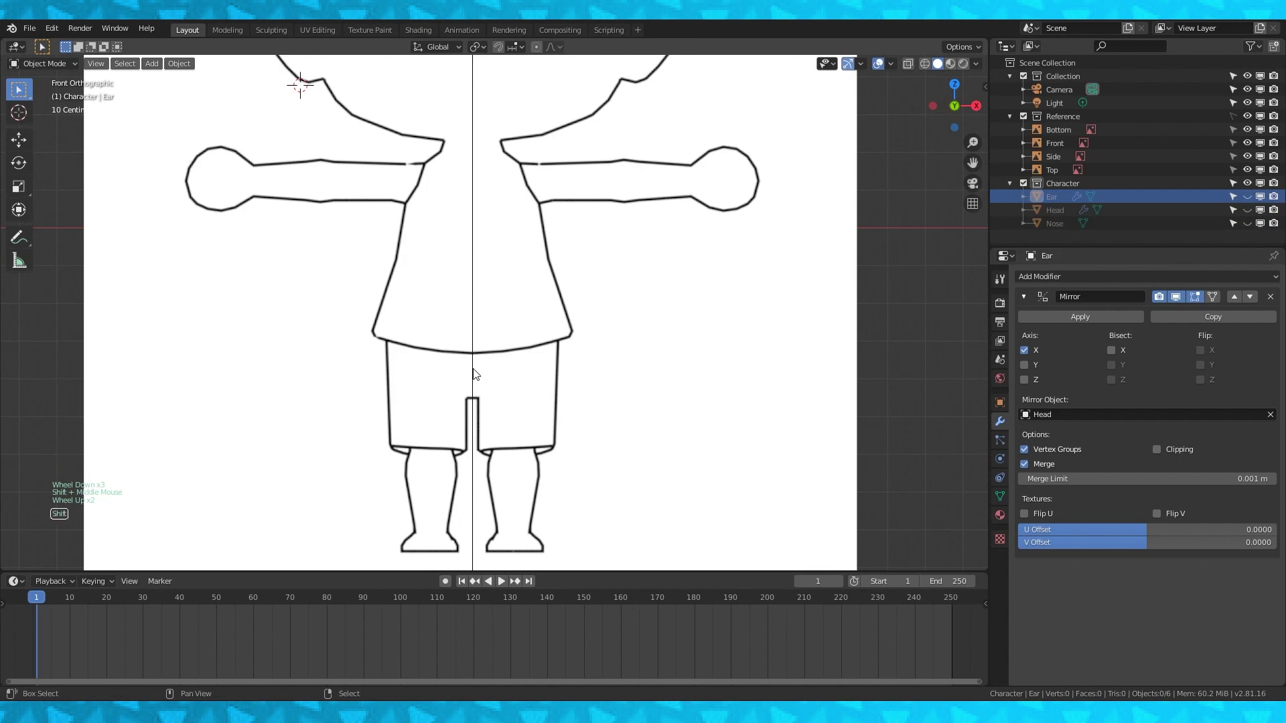
# Snap the 3D cursor to the world origin and add a cube mesh there.
pyautogui.hotkey('shift', 's')
pyautogui.click(367, 413)
pyautogui.hotkey('shift', 'a')
pyautogui.moveTo(548, 329)
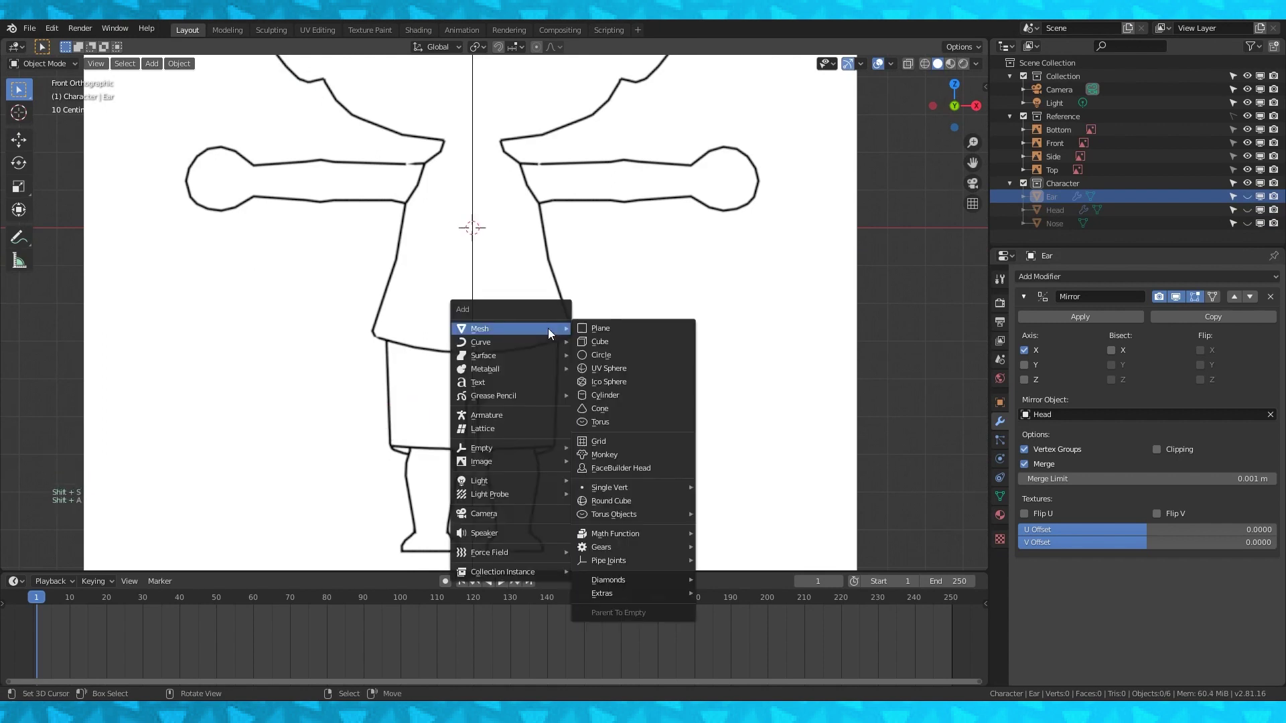
pyautogui.click(601, 341)
pyautogui.scroll(-5, 832, 259)
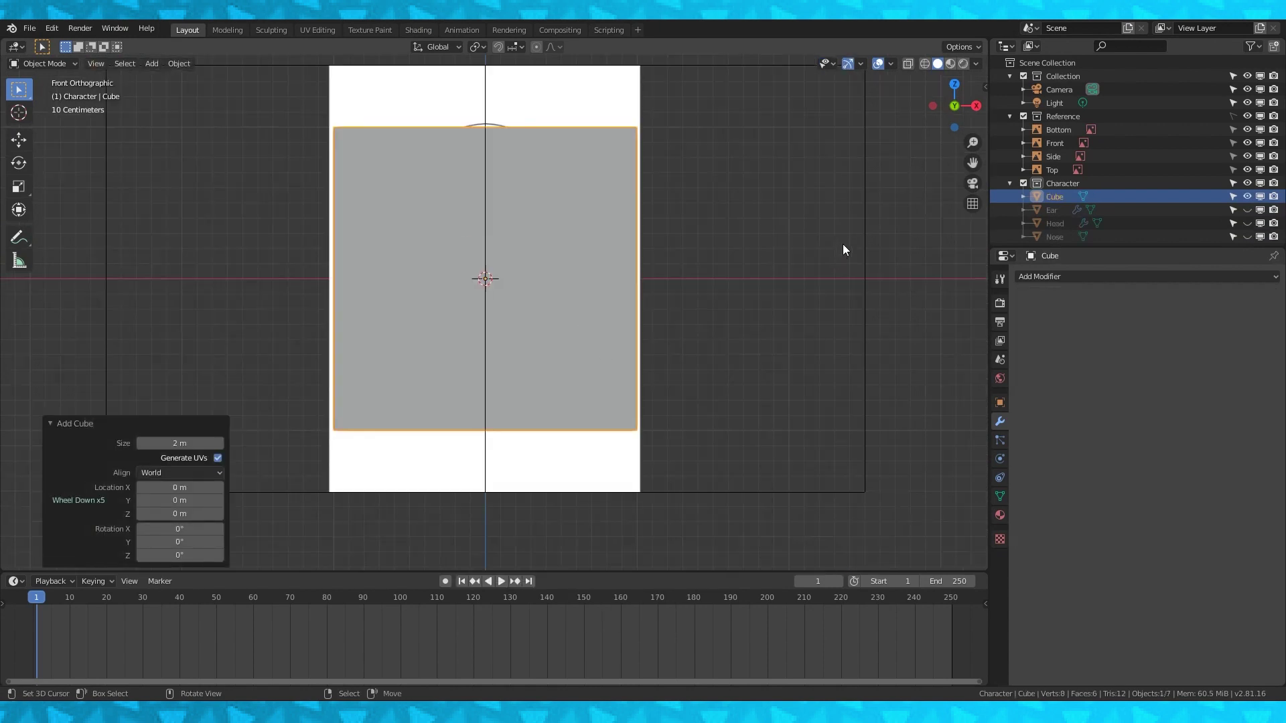
# Display the scene in wireframe, scale the cube to about 0.173 and lower it along Z over the top of the shorts.
pyautogui.click(924, 64)
pyautogui.press('s')
pyautogui.click(536, 293)
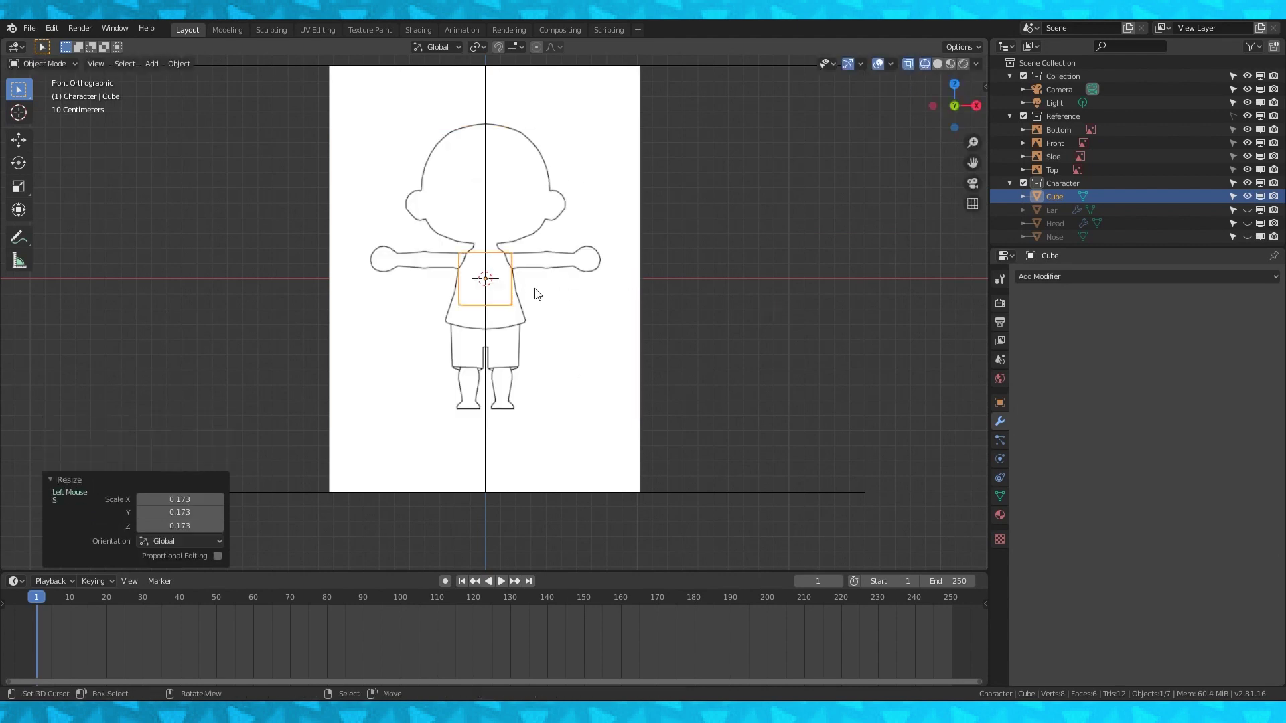
pyautogui.scroll(2, 537, 292)
pyautogui.press('g')
pyautogui.press('z')
pyautogui.click(526, 350)
pyautogui.scroll(3, 516, 384)
pyautogui.keyDown('shift'); pyautogui.moveTo(517, 385); pyautogui.dragTo(536, 367, button='middle'); pyautogui.keyUp('shift')
# Delete the cube's top face in Edit Mode.
pyautogui.press('Tab')
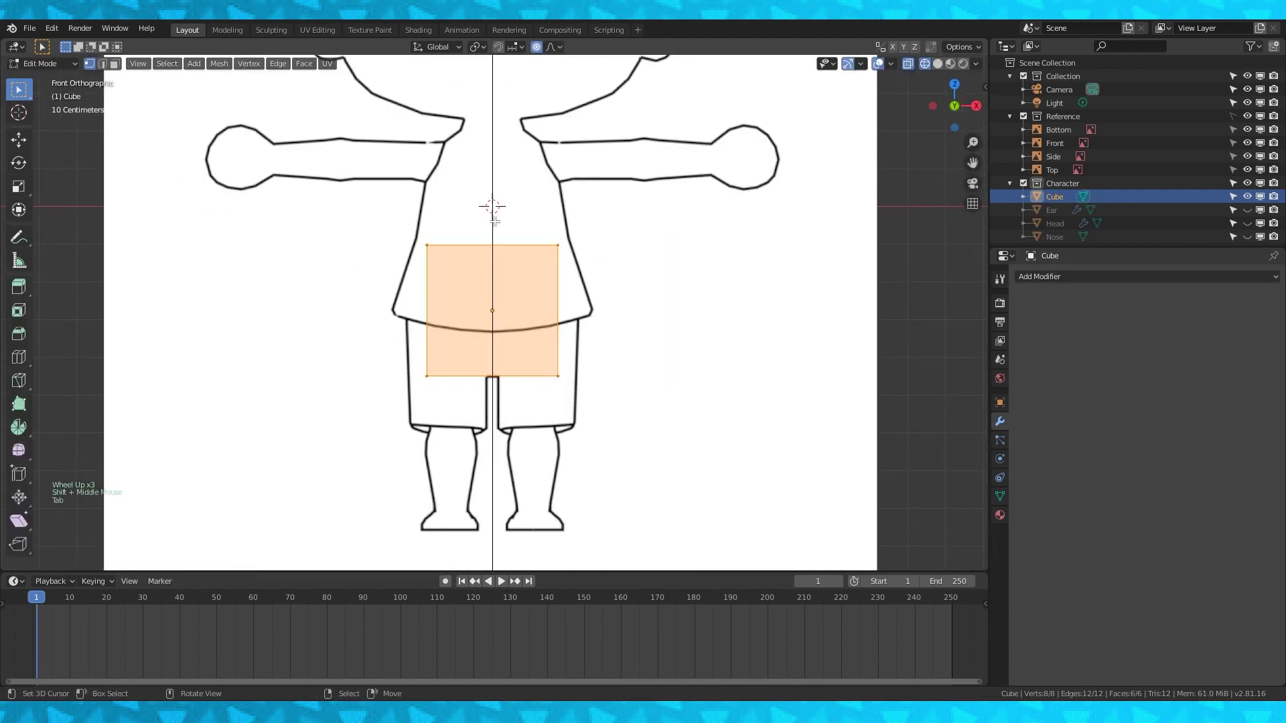
pyautogui.moveTo(211, 128); pyautogui.dragTo(198, 155, button='middle')
pyautogui.scroll(-3, 541, 250)
pyautogui.moveTo(514, 243); pyautogui.dragTo(140, 122, button='middle')
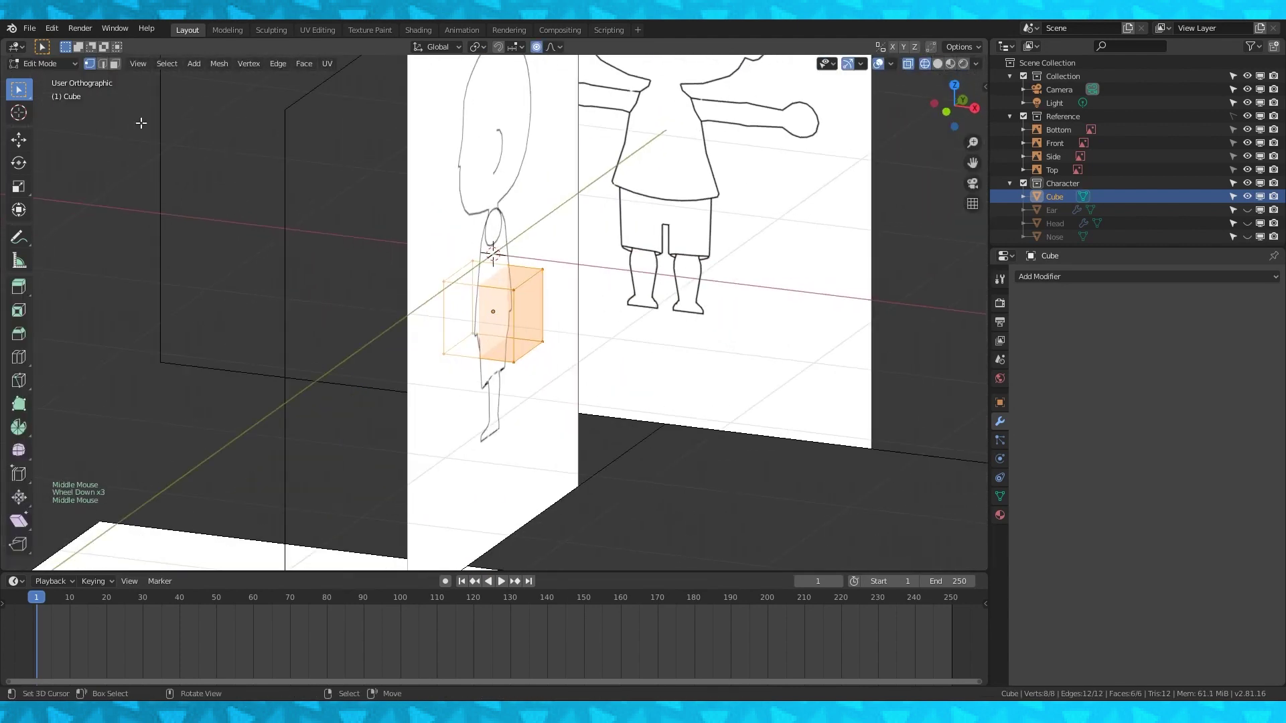
pyautogui.click(116, 63)
pyautogui.rightClick(502, 270)
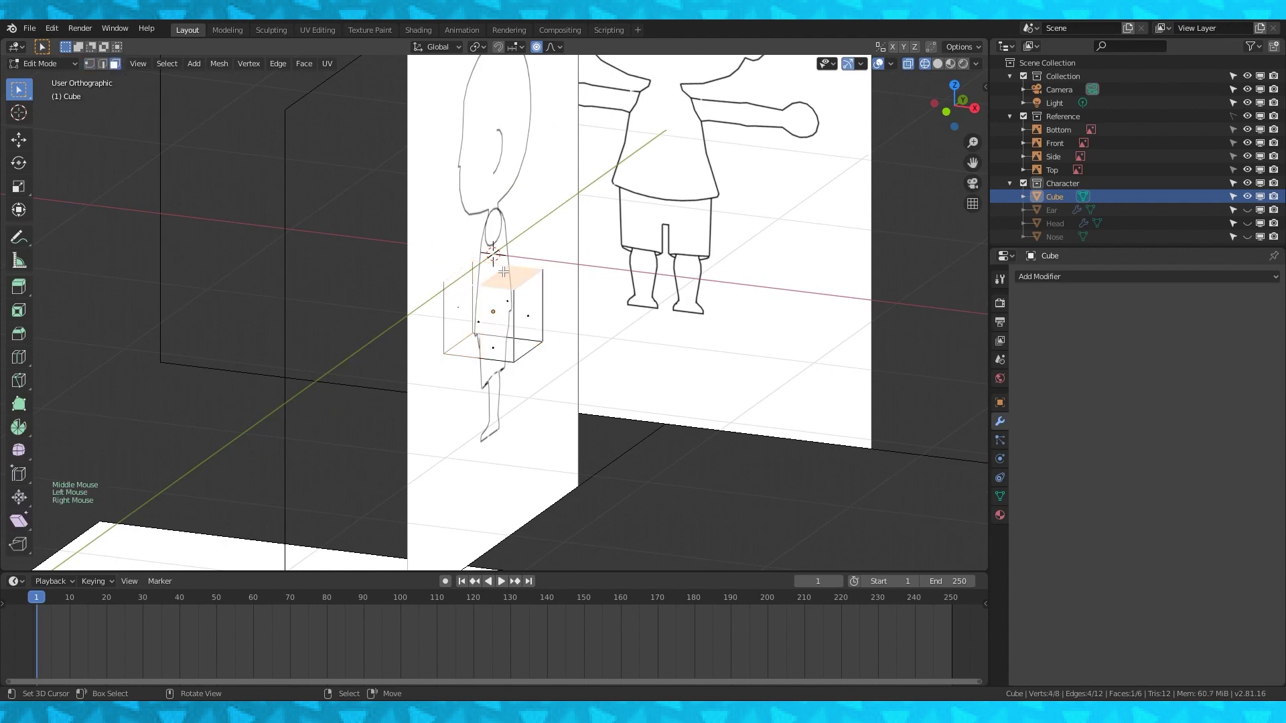
pyautogui.press('x')
pyautogui.click(454, 298)
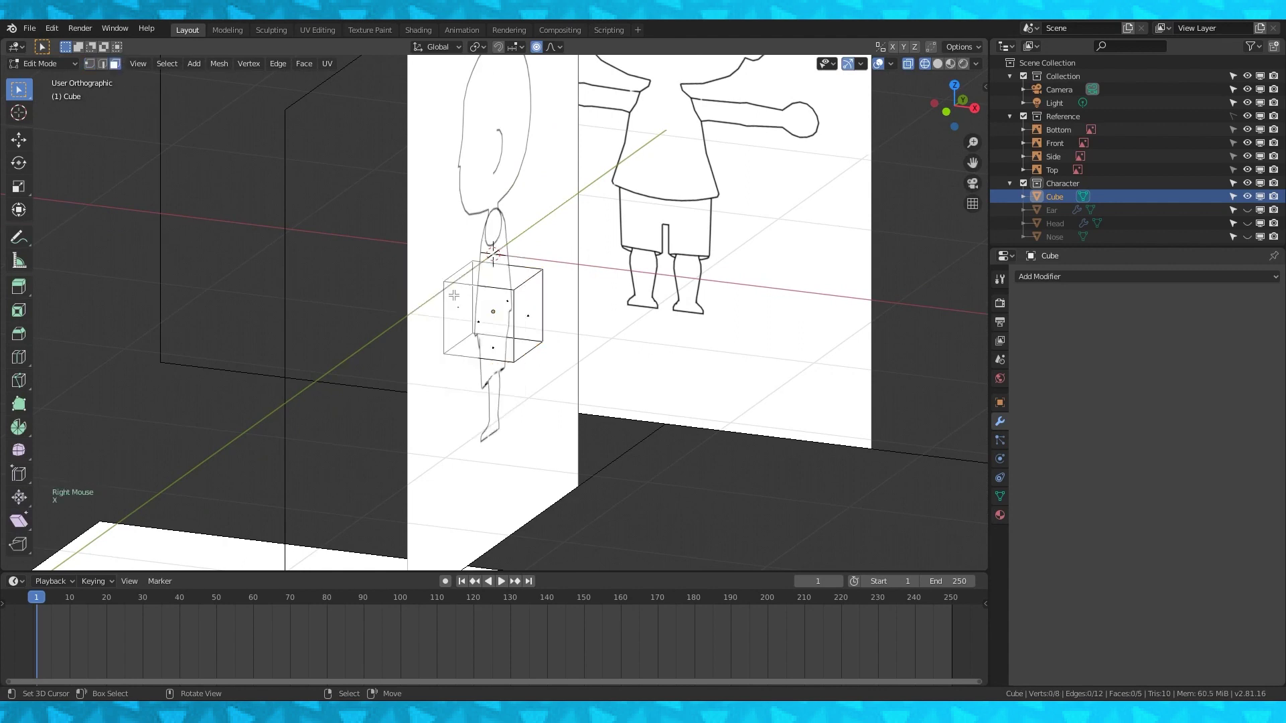
# Add one centred vertical loop cut through the cube in the front view.
pyautogui.press('Tab')
pyautogui.press('KP_1')
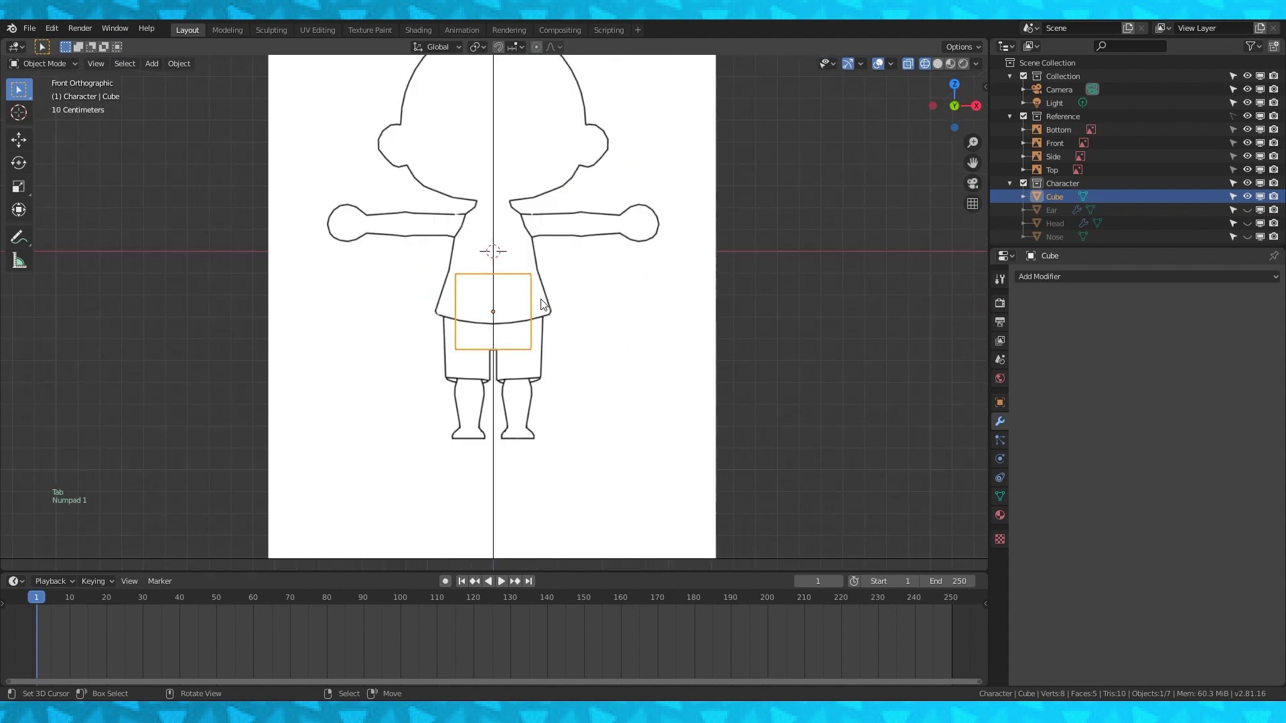
pyautogui.scroll(4, 542, 306)
pyautogui.press('Tab')
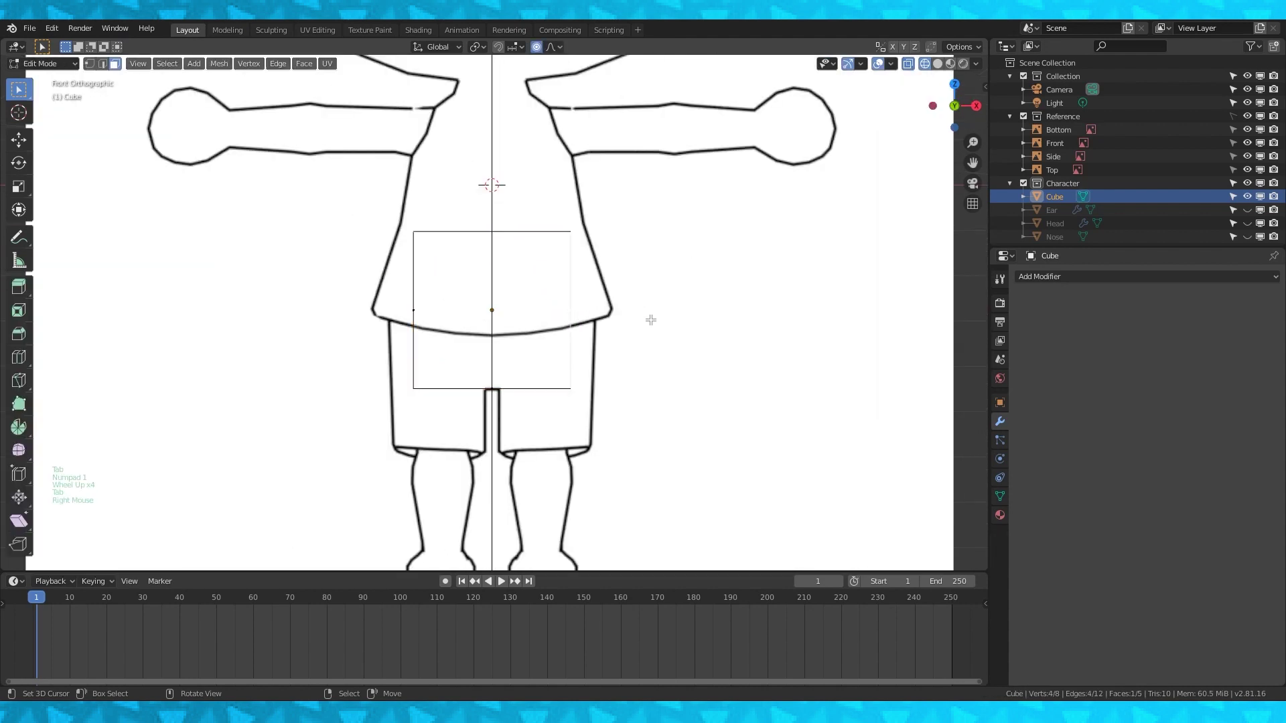
pyautogui.hotkey('ctrl', 'r')
pyautogui.click(474, 259)
pyautogui.rightClick(474, 260)
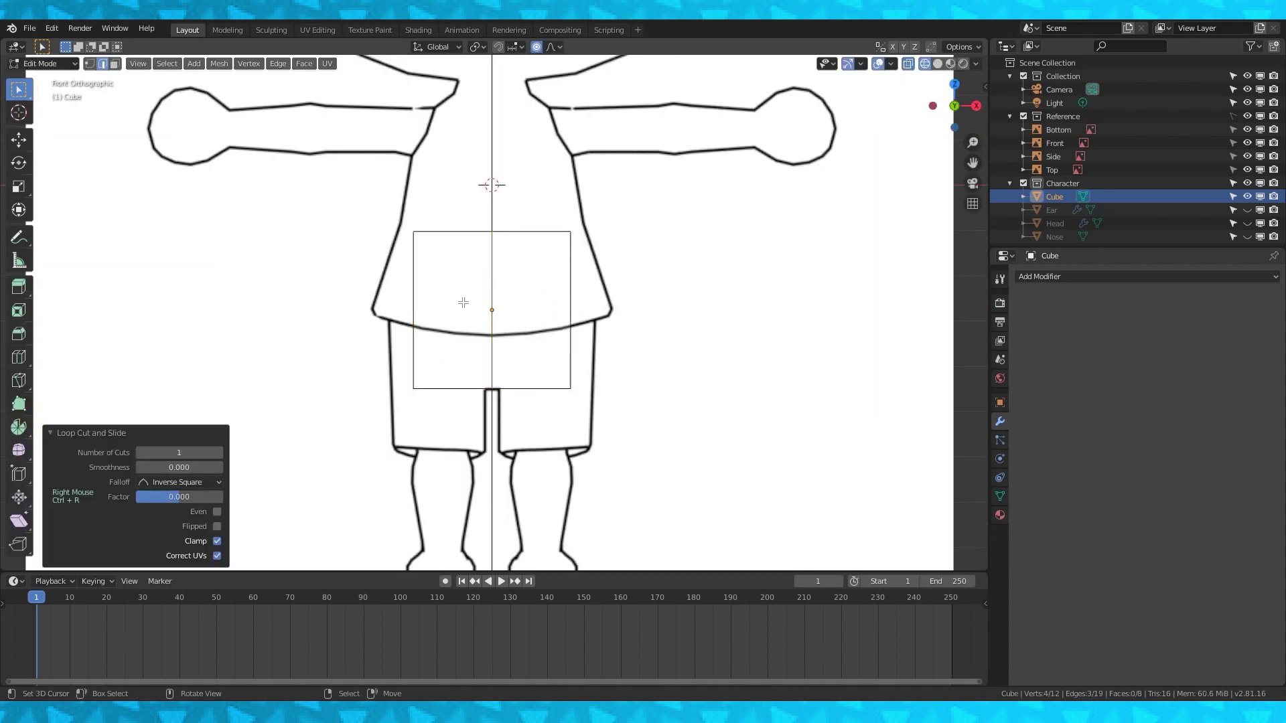
# Delete the vertices of the cube's left half and add a Mirror modifier on the X axis.
pyautogui.press('a')
pyautogui.press('a')
pyautogui.press('a')
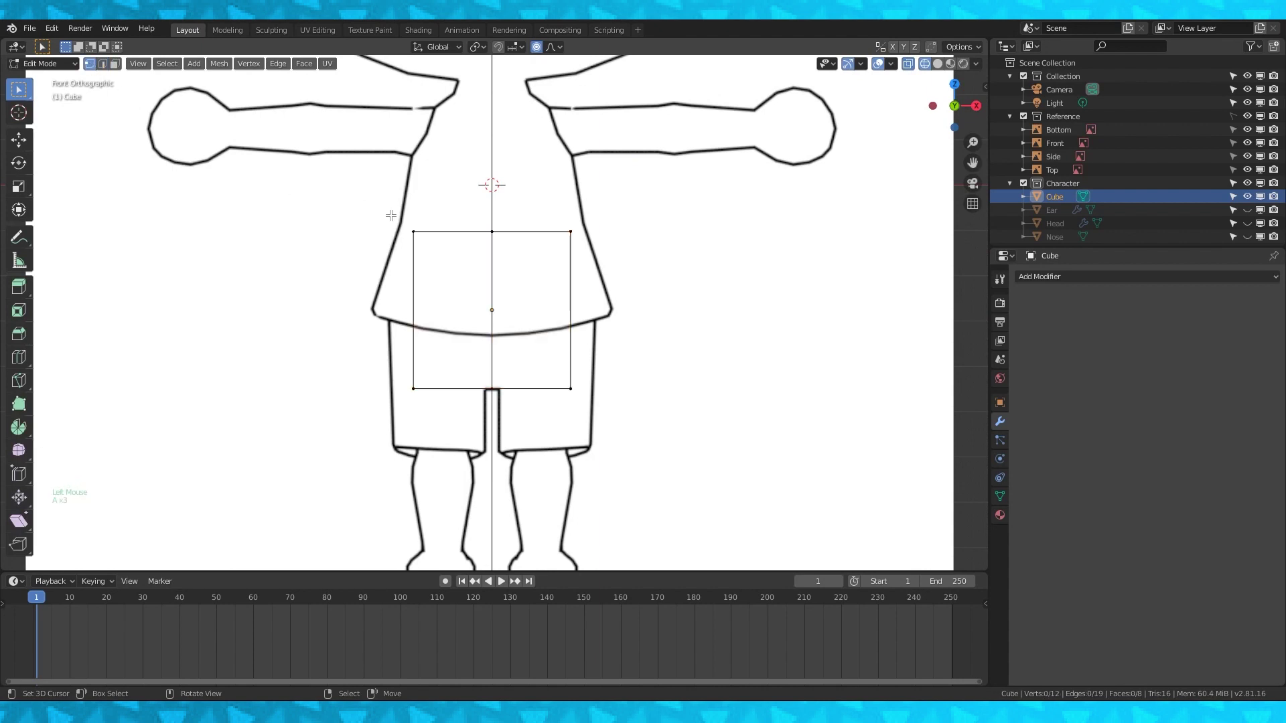
pyautogui.press('c')
pyautogui.rightClick(403, 424)
pyautogui.press('x')
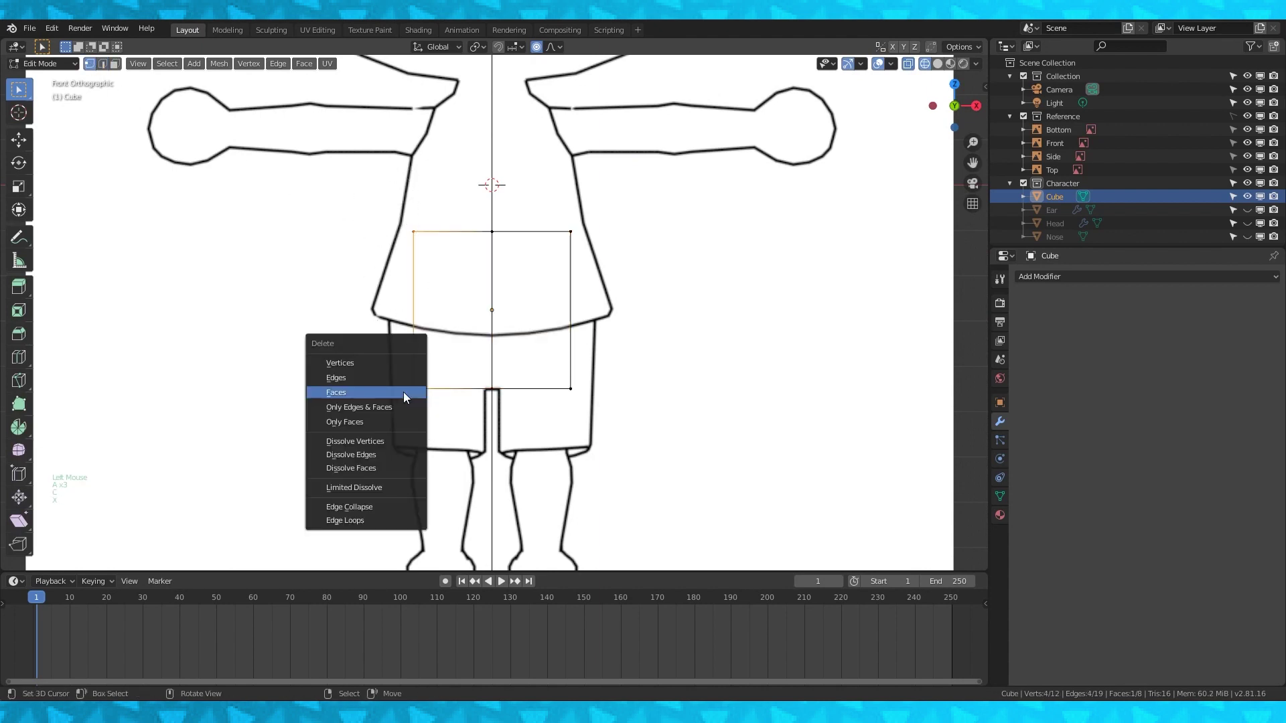
pyautogui.click(361, 362)
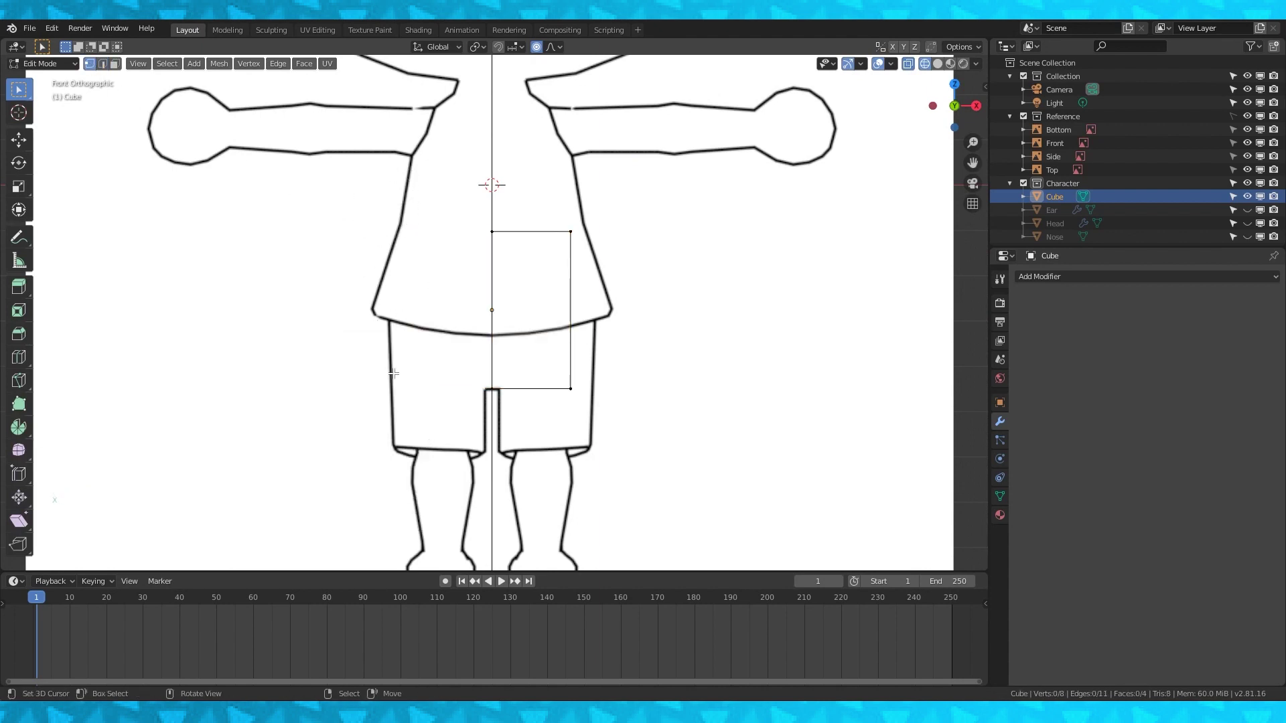
pyautogui.click(1141, 277)
pyautogui.click(1020, 413)
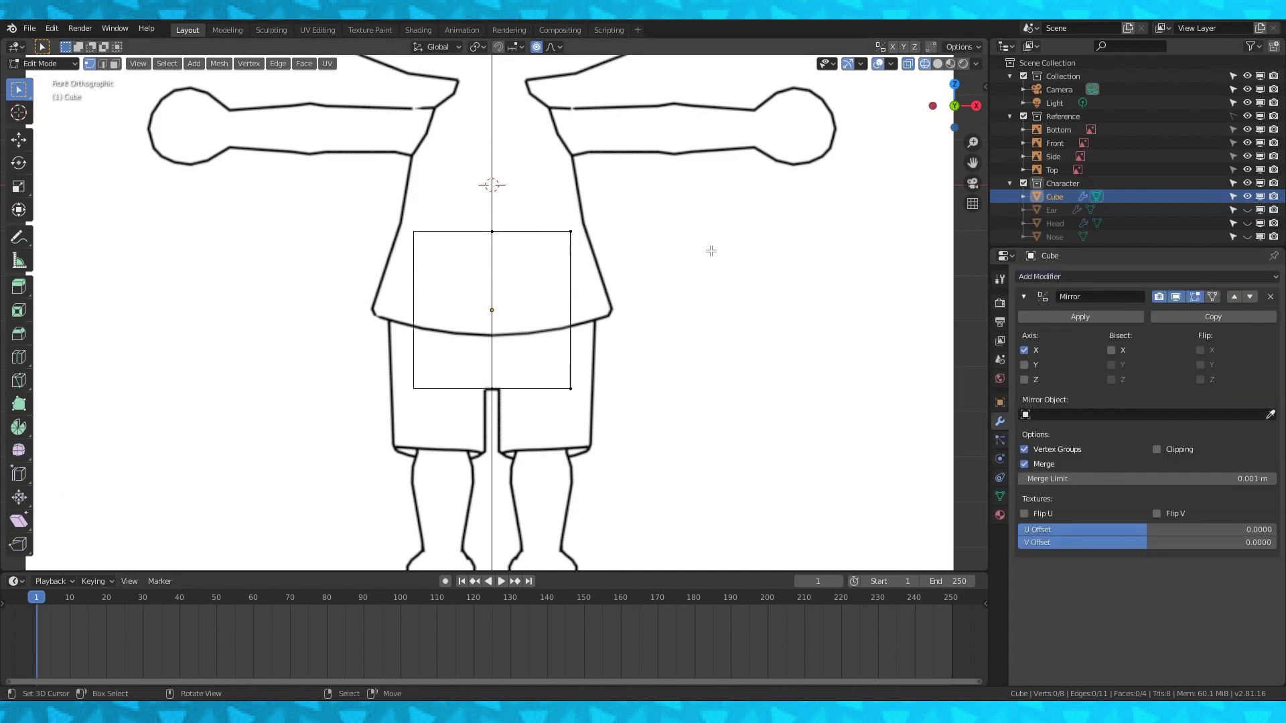
# Move the top vertices down about 0.163 m along Z, just above the middle of the shirt hem.
pyautogui.moveTo(622, 227); pyautogui.dragTo(522, 232)
pyautogui.rightClick(522, 231)
pyautogui.press('g')
pyautogui.click(631, 295)
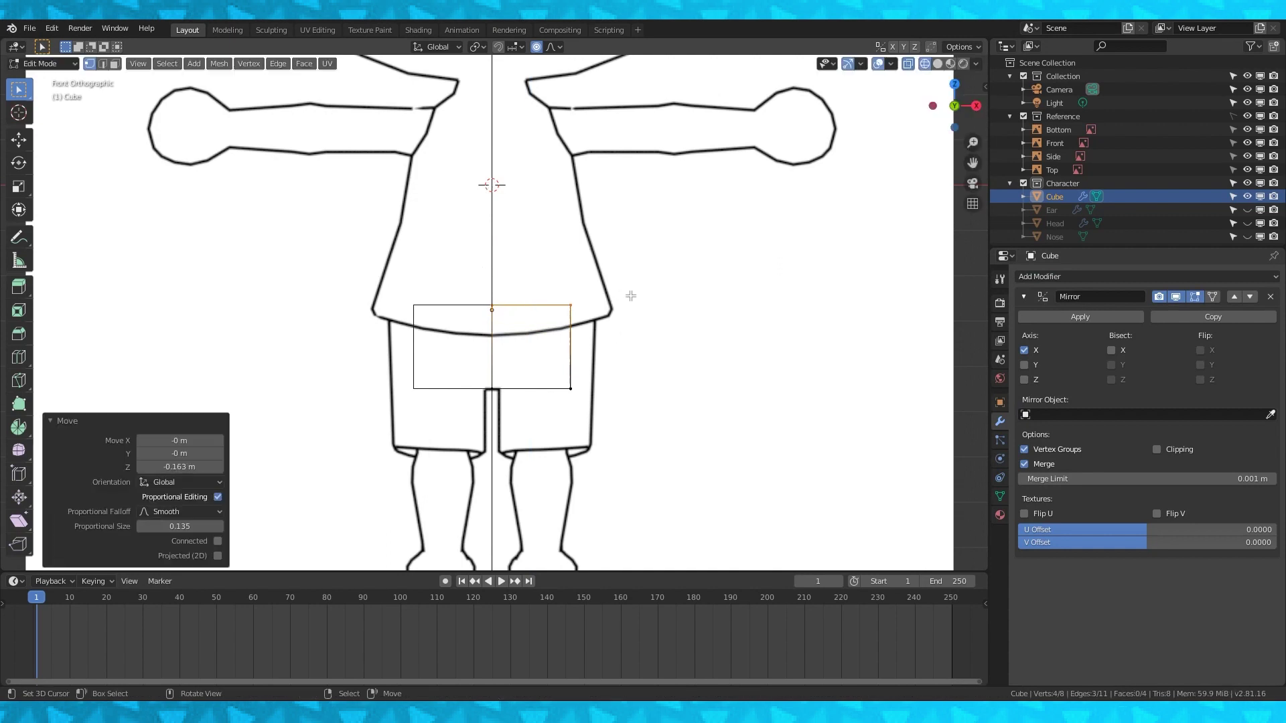
# Move the outer side vertices about 0.155 m inward along X to the inner edge of the shorts' leg.
pyautogui.press('a')
pyautogui.press('a')
pyautogui.press('a')
pyautogui.press('c')
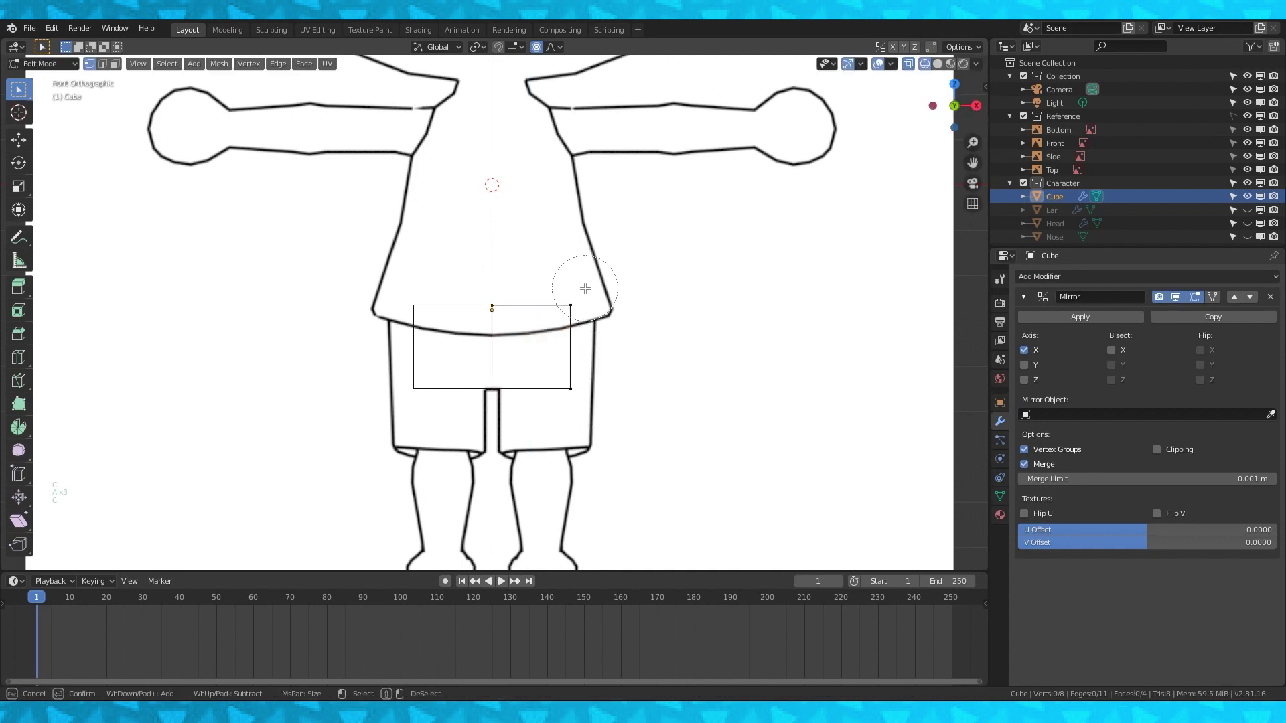
pyautogui.rightClick(580, 426)
pyautogui.press('g')
pyautogui.rightClick(734, 310)
pyautogui.press('h')
pyautogui.hotkey('ctrl', 'z')
pyautogui.press('g')
pyautogui.press('x')
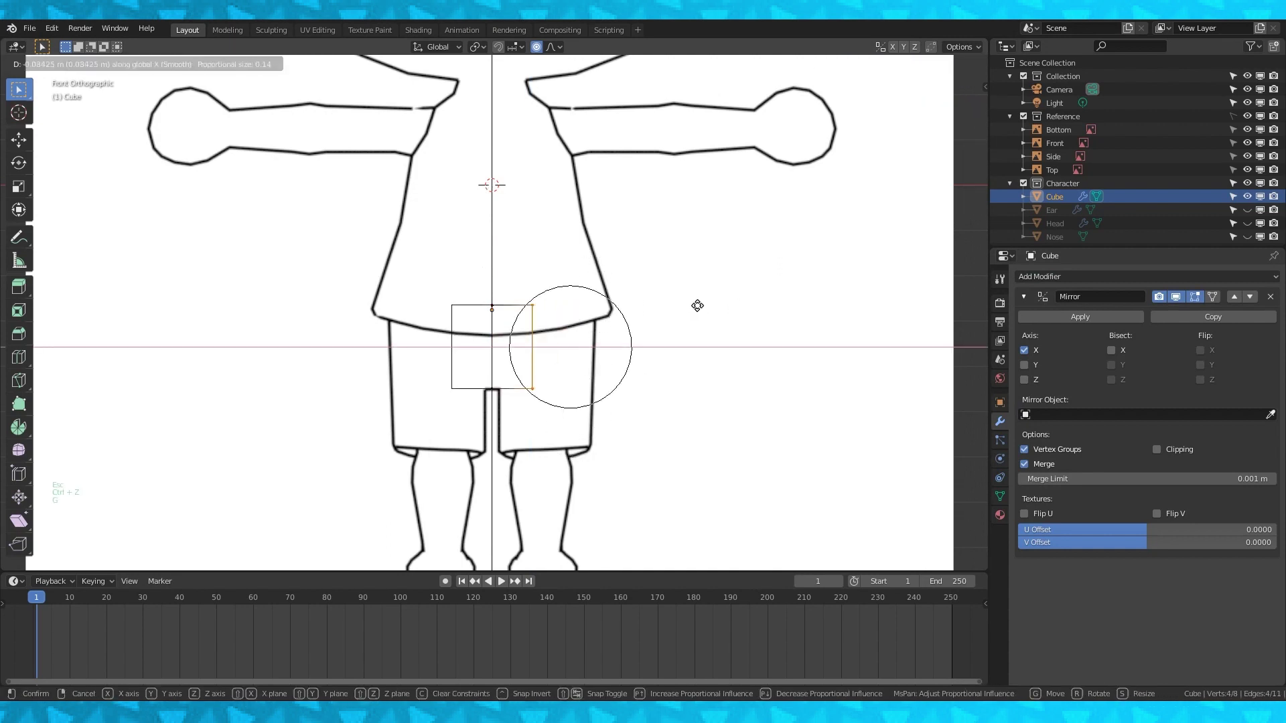
pyautogui.click(666, 308)
# Extrude the outer side face out to the shorts' outer edge, with proportional editing turned off for the move.
pyautogui.press('KP_1')
pyautogui.press('KP_3')
pyautogui.press('KP_1')
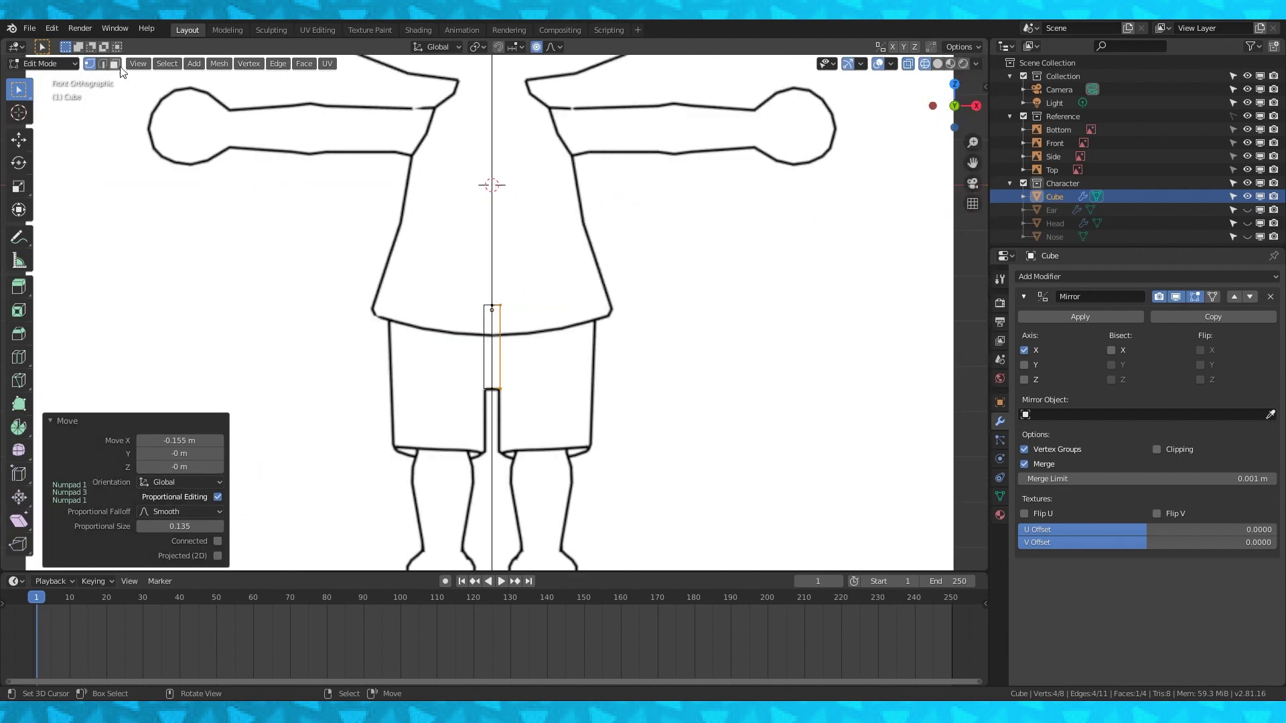
pyautogui.moveTo(434, 225); pyautogui.dragTo(529, 292, button='middle')
pyautogui.press('KP_1')
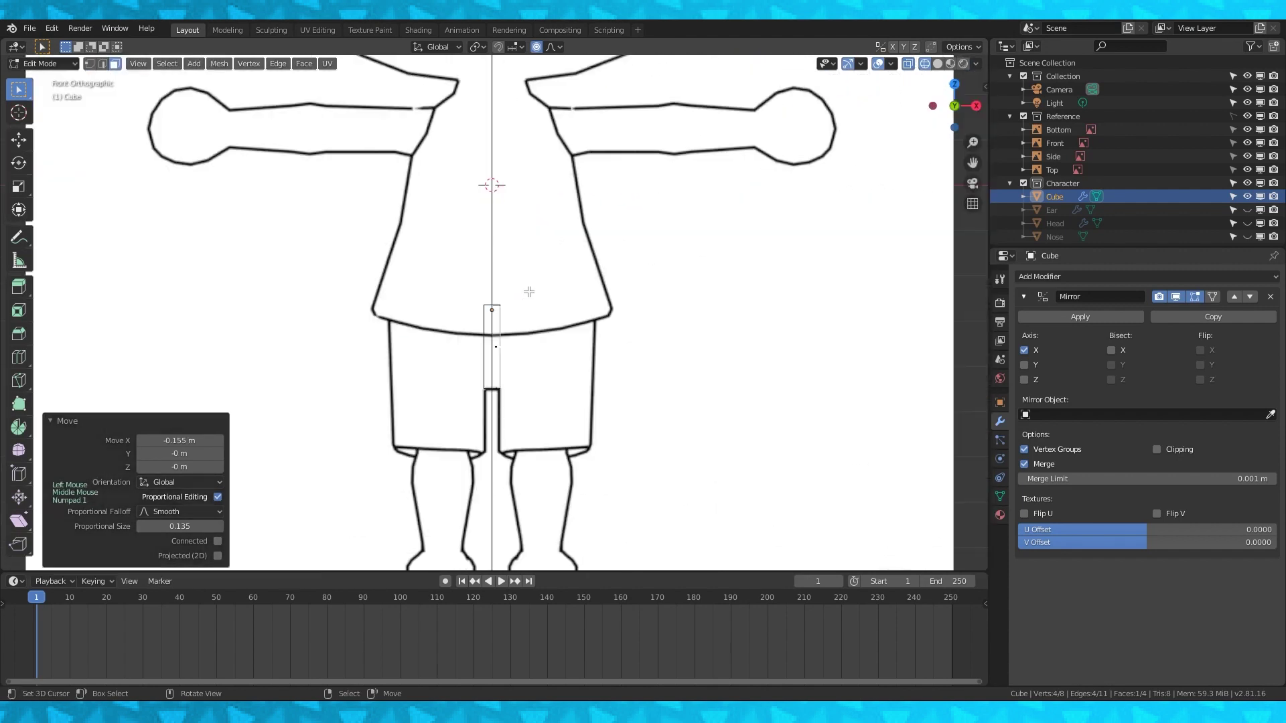
pyautogui.press('e')
pyautogui.rightClick(528, 292)
pyautogui.press('g')
pyautogui.rightClick(529, 292)
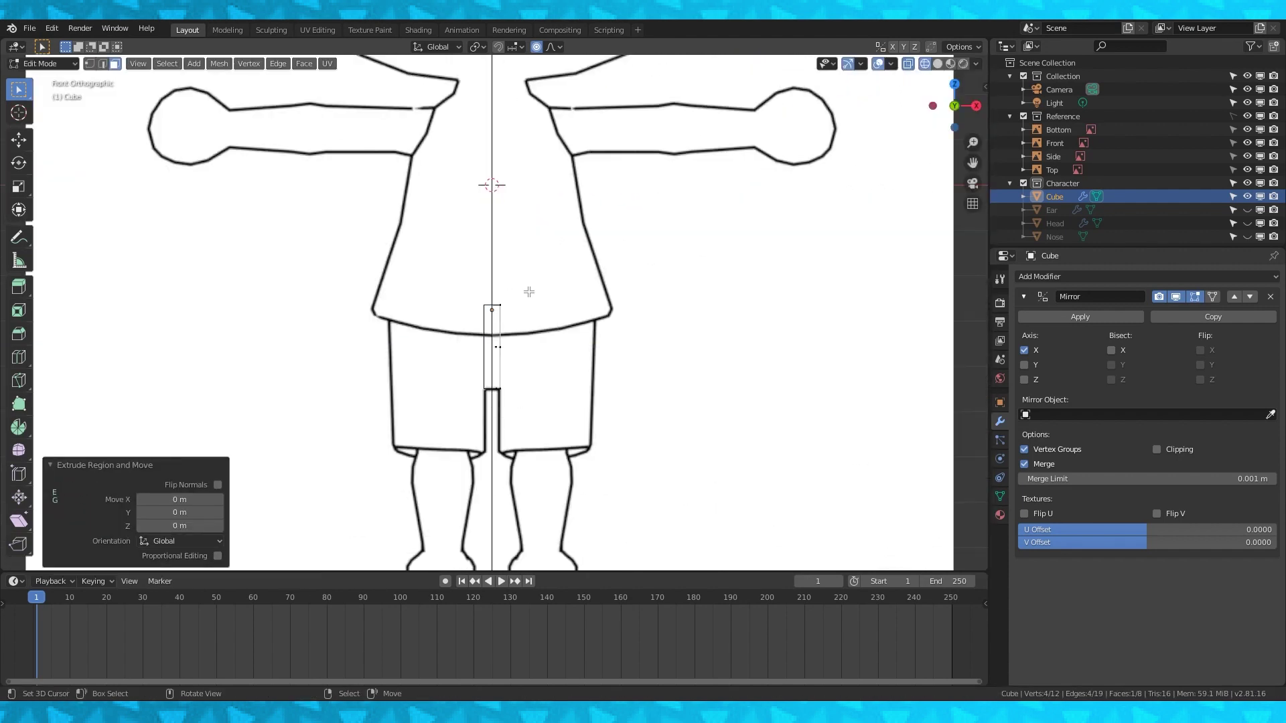
pyautogui.press('o')
pyautogui.press('g')
pyautogui.click(620, 293)
# Delete the top face of the extruded side block to keep the waist open.
pyautogui.moveTo(559, 285); pyautogui.dragTo(560, 315, button='middle')
pyautogui.rightClick(561, 315)
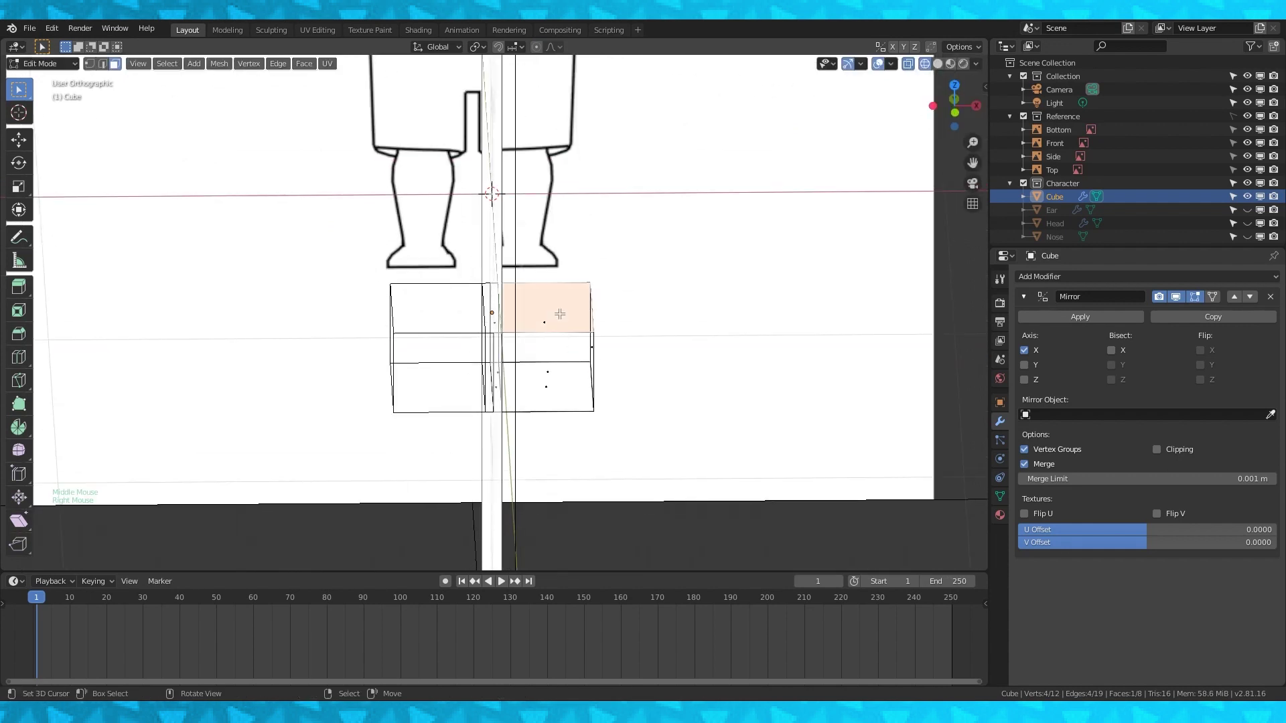
pyautogui.press('x')
pyautogui.click(511, 342)
pyautogui.press('KP_1')
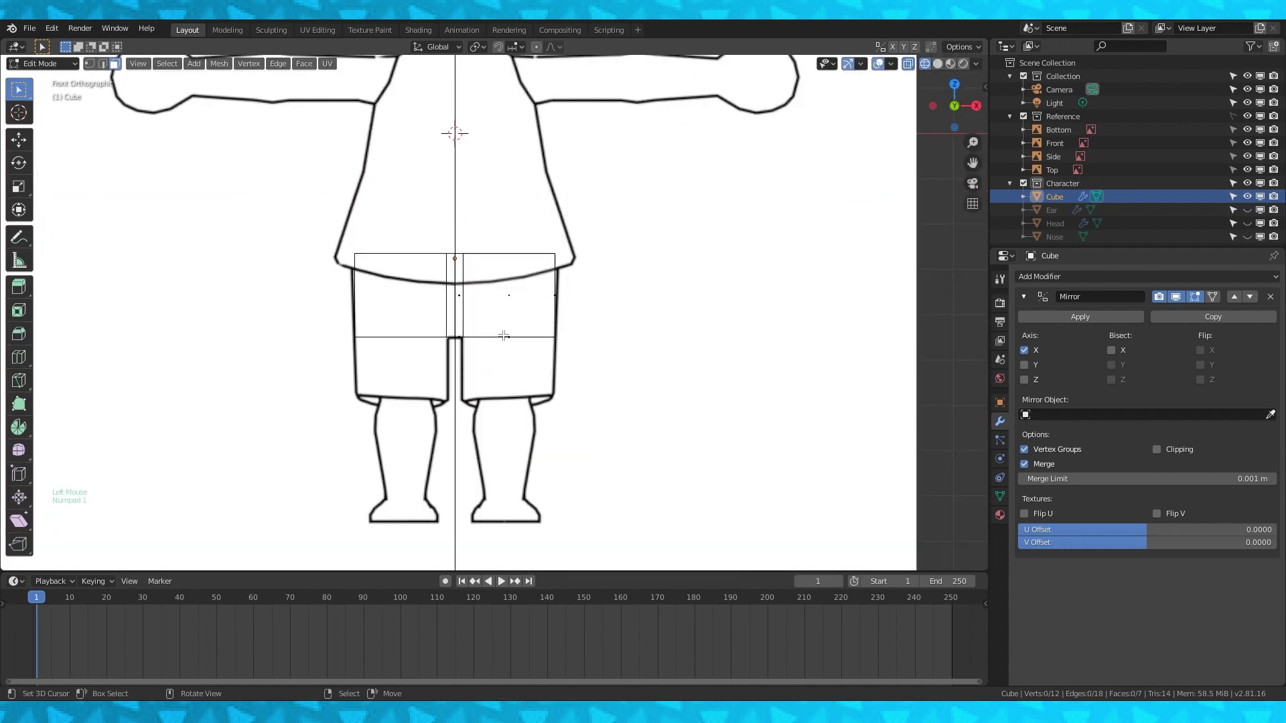
# Extrude the side block's bottom face down to the shorts' hem and delete the end face to open the leg.
pyautogui.rightClick(516, 339)
pyautogui.press('e')
pyautogui.click(535, 346)
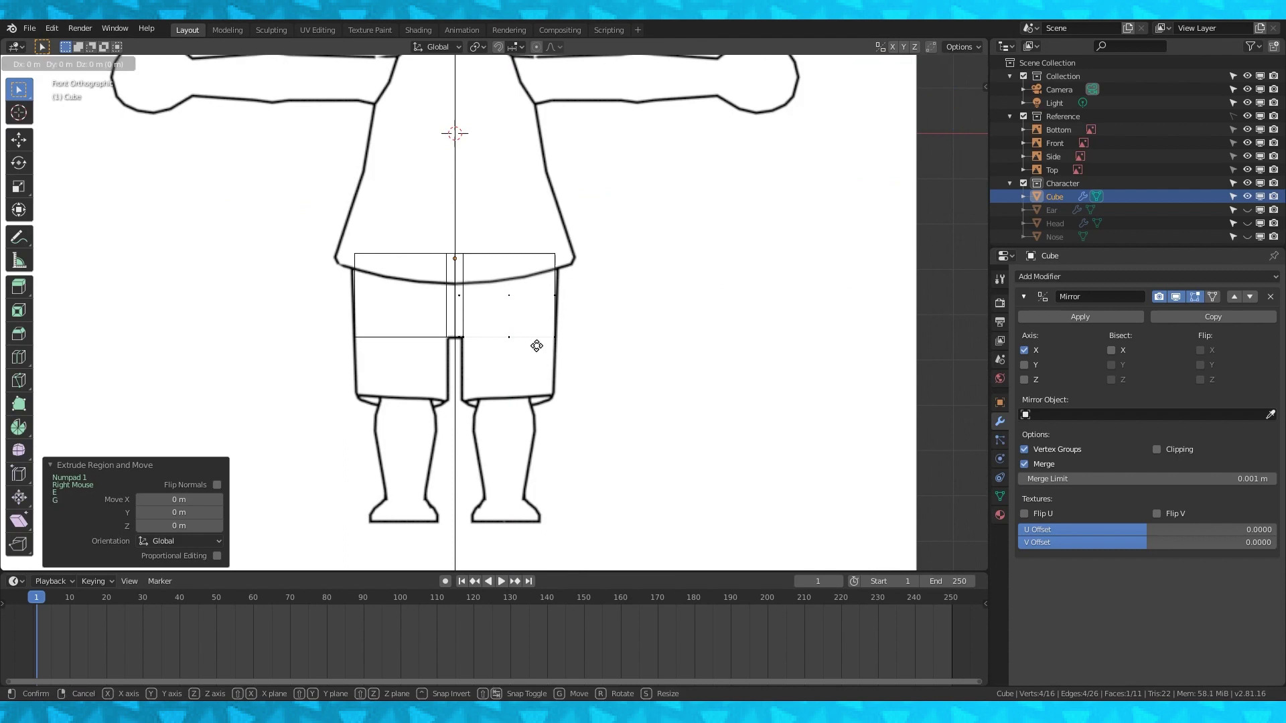
pyautogui.moveTo(535, 348); pyautogui.dragTo(529, 404, button='middle')
# Rotate the leg's bottom vertices in the side view to follow the slanted hem of the shorts.
pyautogui.press('KP_3')
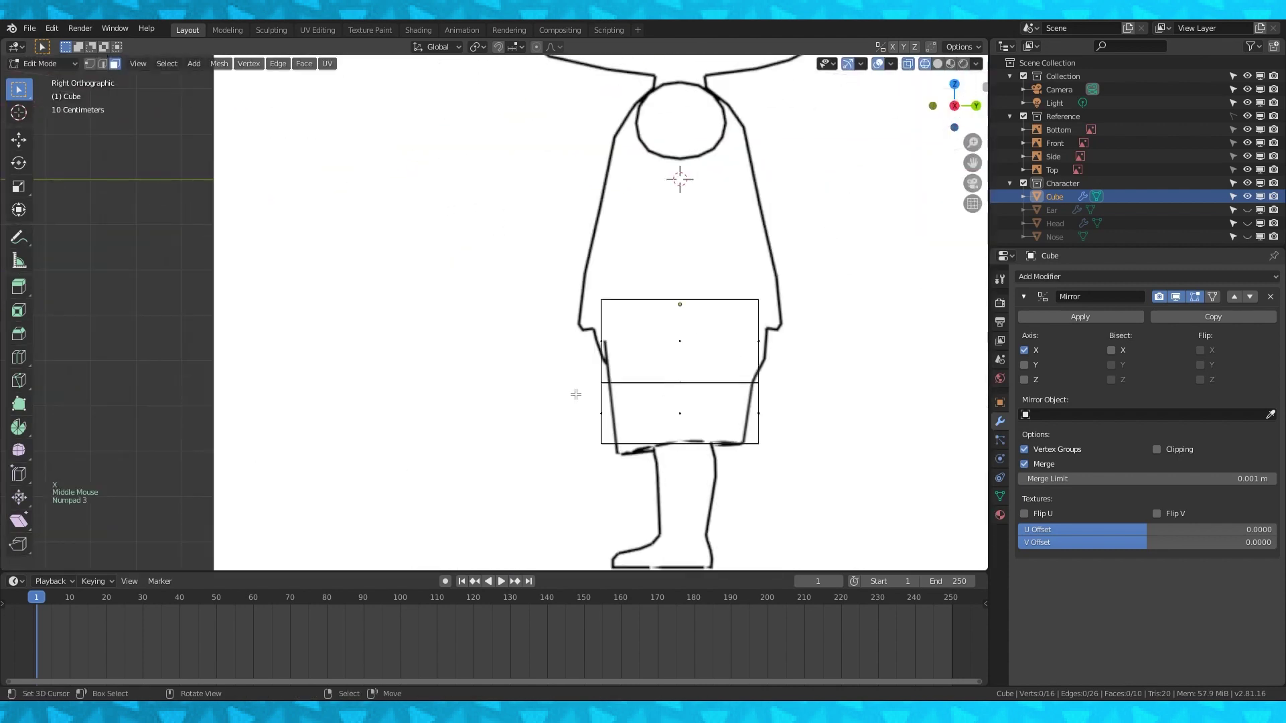
pyautogui.keyDown('shift'); pyautogui.moveTo(497, 238); pyautogui.dragTo(391, 176, button='middle'); pyautogui.keyUp('shift')
pyautogui.scroll(2, 392, 176)
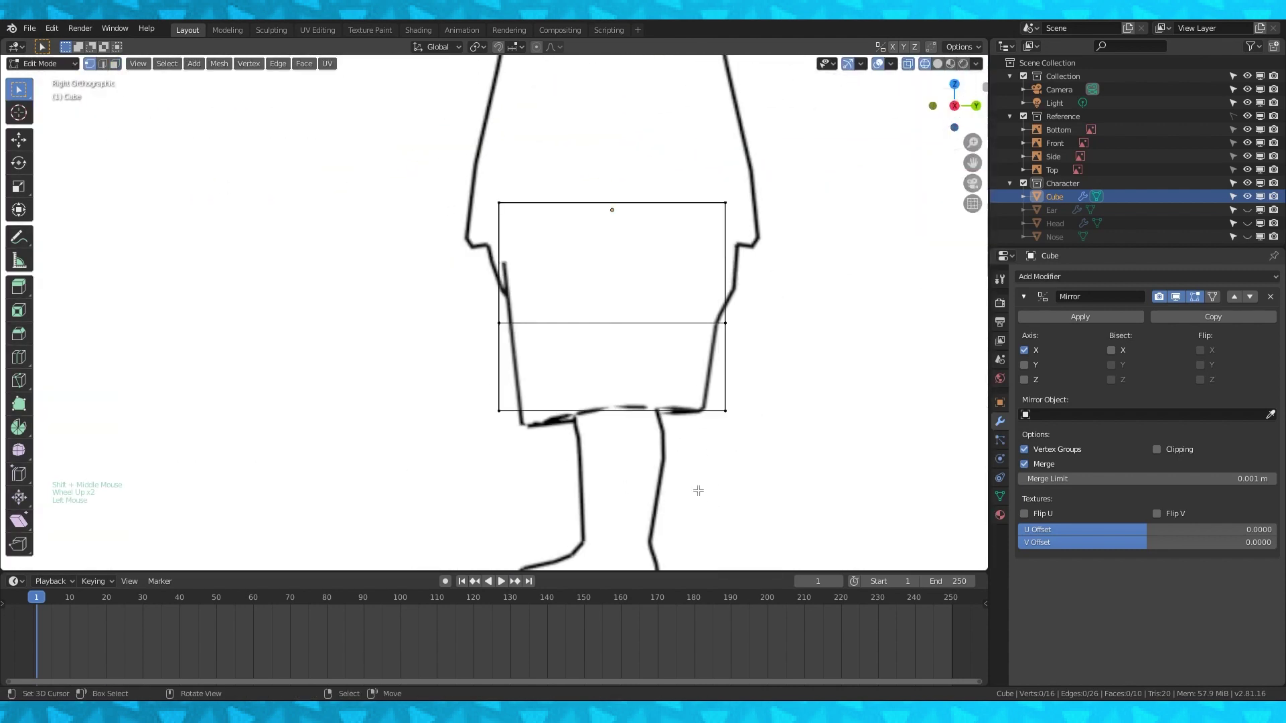
pyautogui.press('c')
pyautogui.press('r')
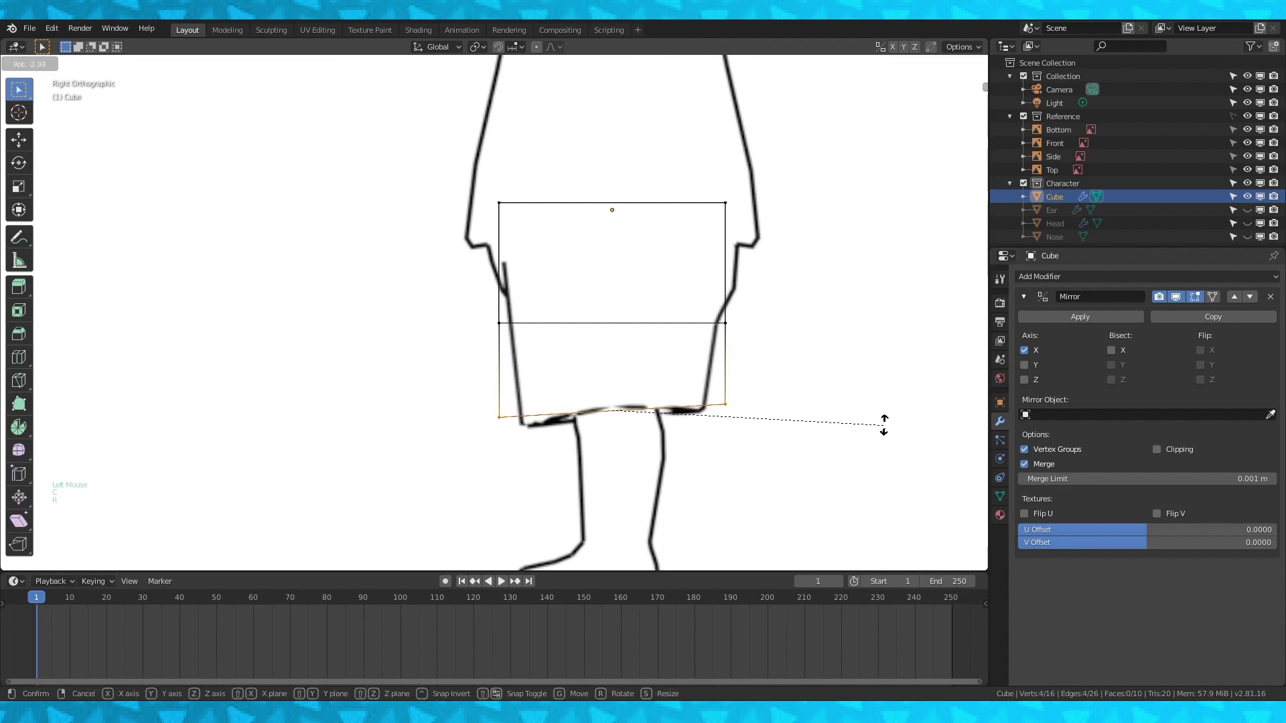
pyautogui.click(881, 420)
pyautogui.click(824, 446)
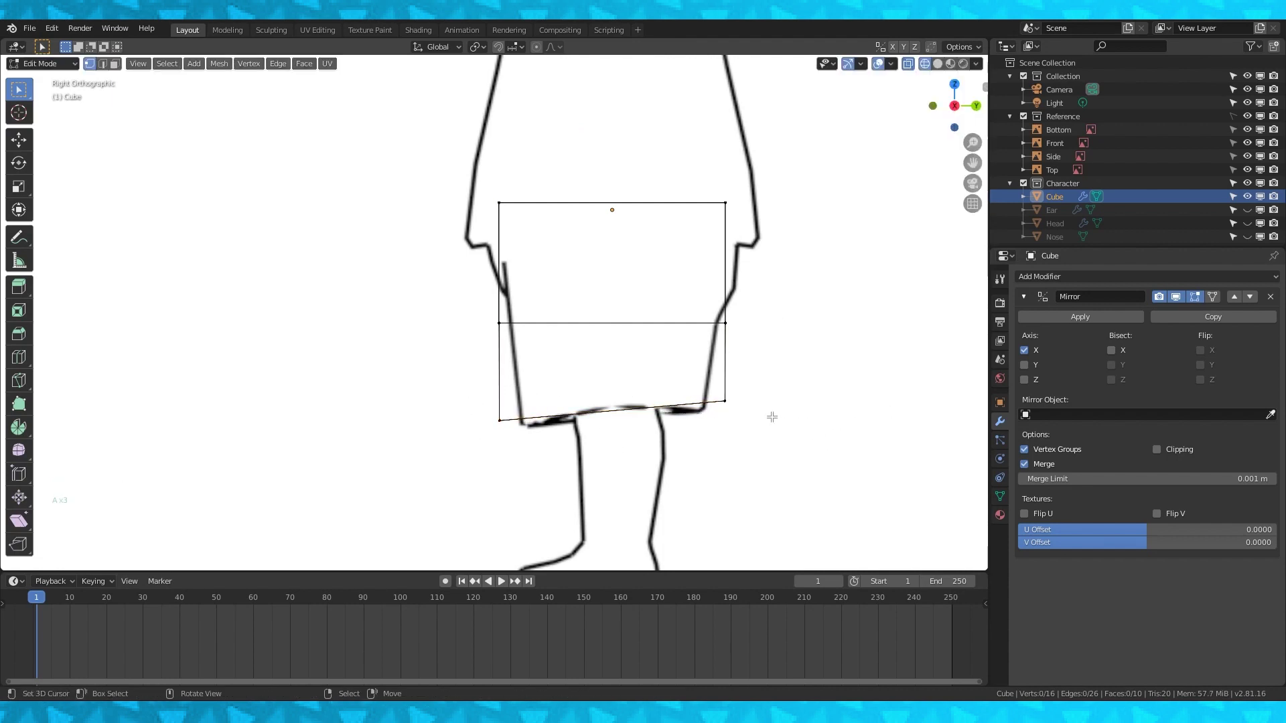
# Move the back hem corner vertices onto the shorts' outline in the side view.
pyautogui.press('c')
pyautogui.click(733, 405)
pyautogui.rightClick(733, 405)
pyautogui.press('g')
pyautogui.click(813, 401)
# Move the front hem corner vertices about 0.0298 m in Y and -0.00821 m in Z onto the shorts' outline.
pyautogui.press('a')
pyautogui.press('a')
pyautogui.press('a')
pyautogui.press('c')
pyautogui.click(510, 423)
pyautogui.rightClick(510, 424)
pyautogui.press('g')
pyautogui.click(530, 428)
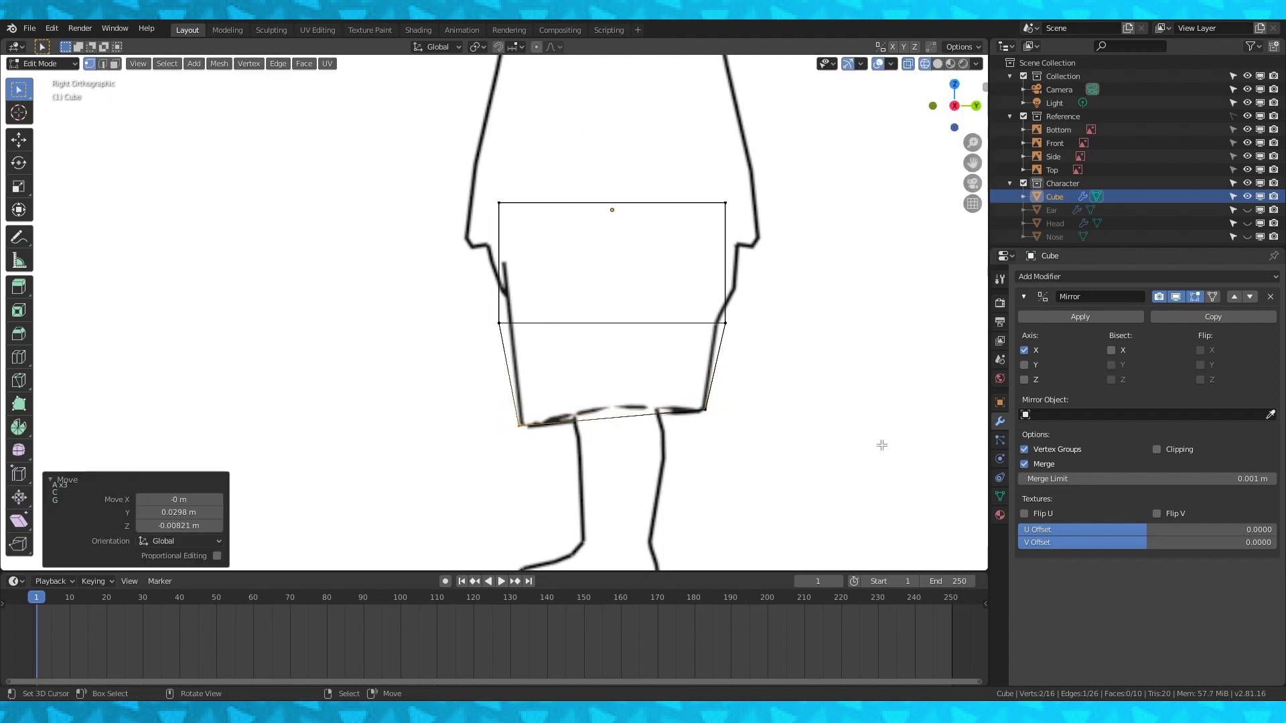
# Add a Subdivision Surface modifier and spread the waist's front and back vertices outward in the side view.
pyautogui.click(1107, 275)
pyautogui.click(1043, 497)
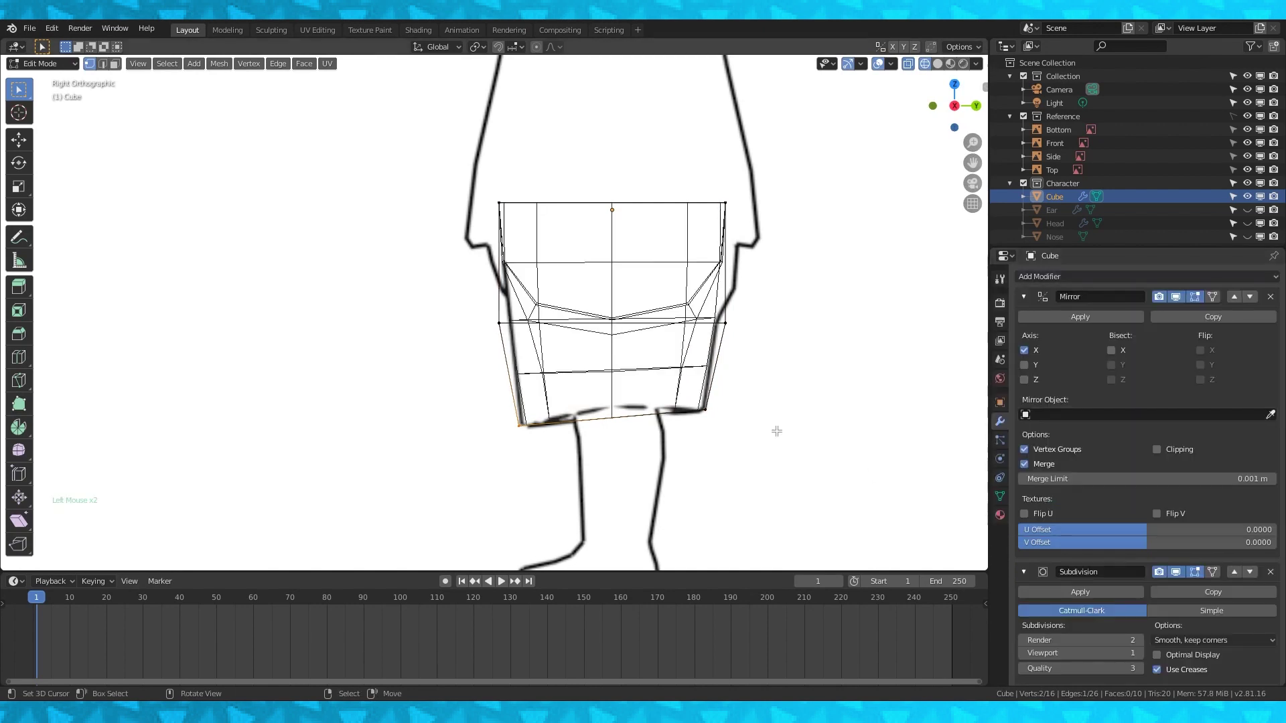
pyautogui.keyDown('shift'); pyautogui.moveTo(550, 329); pyautogui.dragTo(509, 346, button='middle'); pyautogui.keyUp('shift')
pyautogui.press('a')
pyautogui.press('a')
pyautogui.press('c')
pyautogui.click(684, 219)
pyautogui.press('g')
pyautogui.click(772, 221)
pyautogui.press('g')
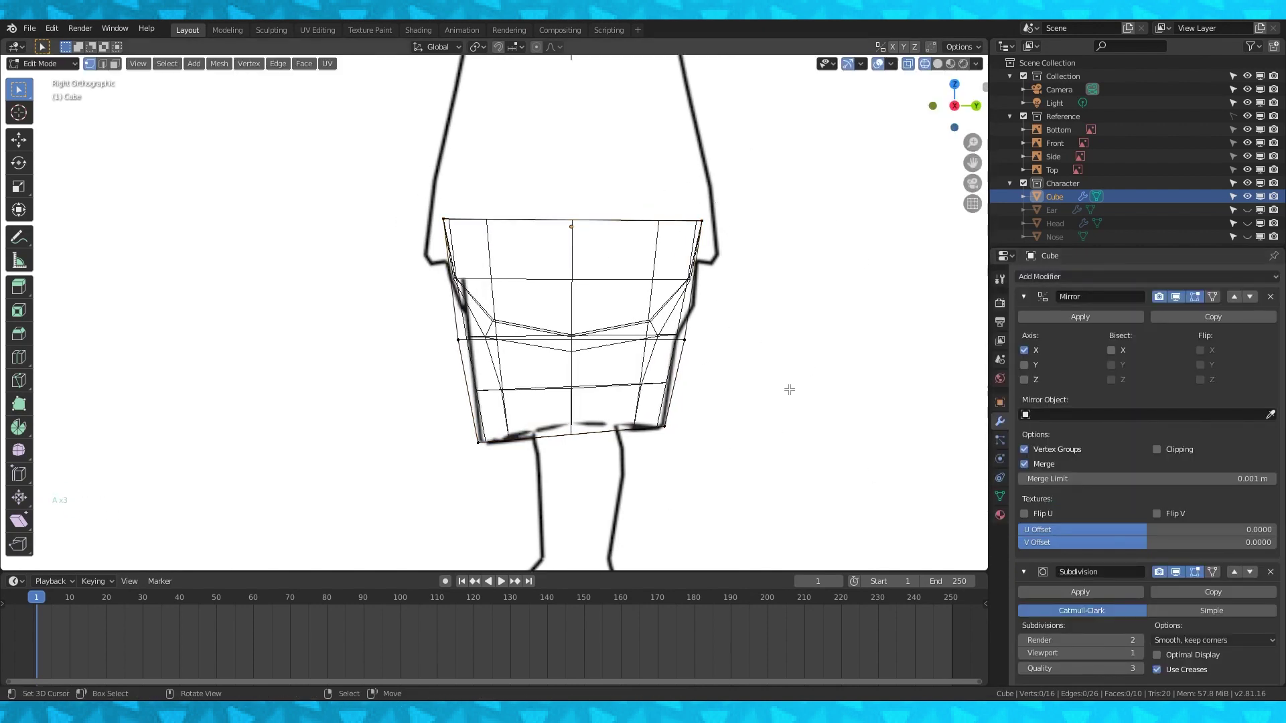
# Adjust the shorts' side vertices to the reference outline in the front view and return to Object Mode.
pyautogui.press('KP_1')
pyautogui.press('g')
pyautogui.click(687, 332)
pyautogui.press('a')
pyautogui.press('KP_3')
pyautogui.press('KP_1')
pyautogui.scroll(-2, 649, 502)
pyautogui.press('Tab')
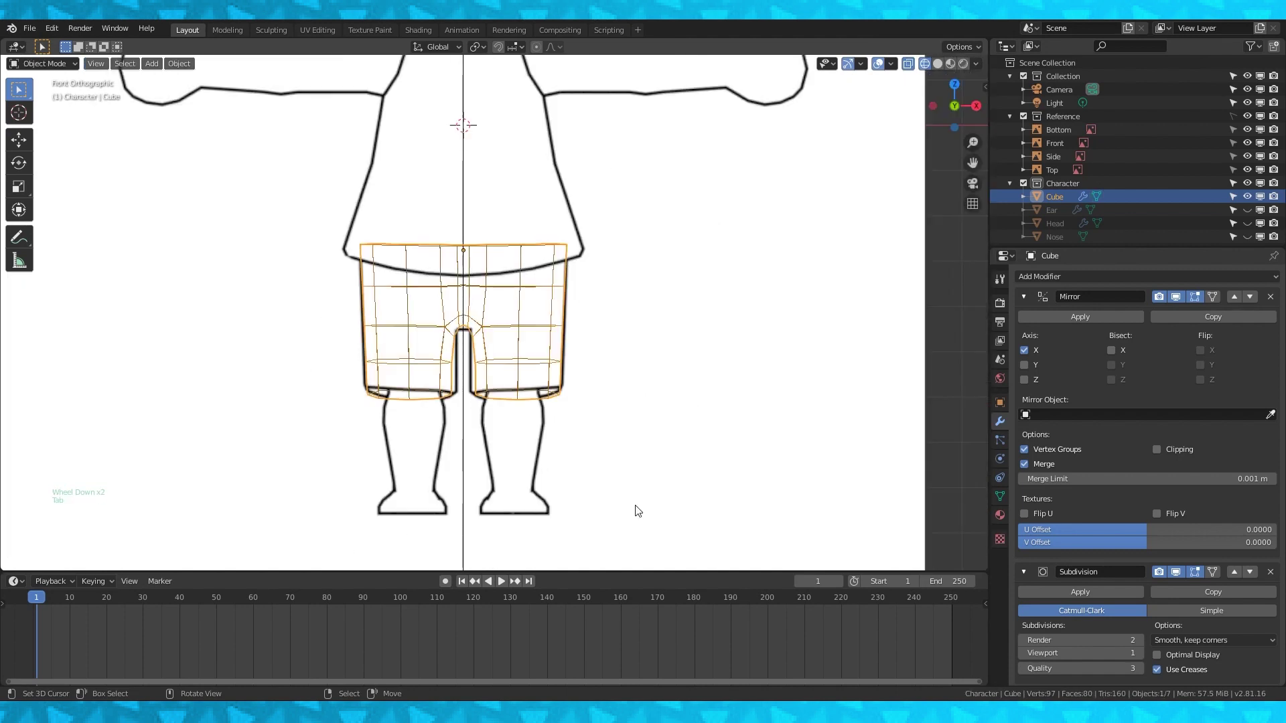
# Apply the Mirror and Subdivision modifiers to the shorts mesh.
pyautogui.keyDown('shift'); pyautogui.moveTo(687, 477); pyautogui.dragTo(651, 427, button='middle'); pyautogui.keyUp('shift')
pyautogui.press('Tab')
pyautogui.press('a')
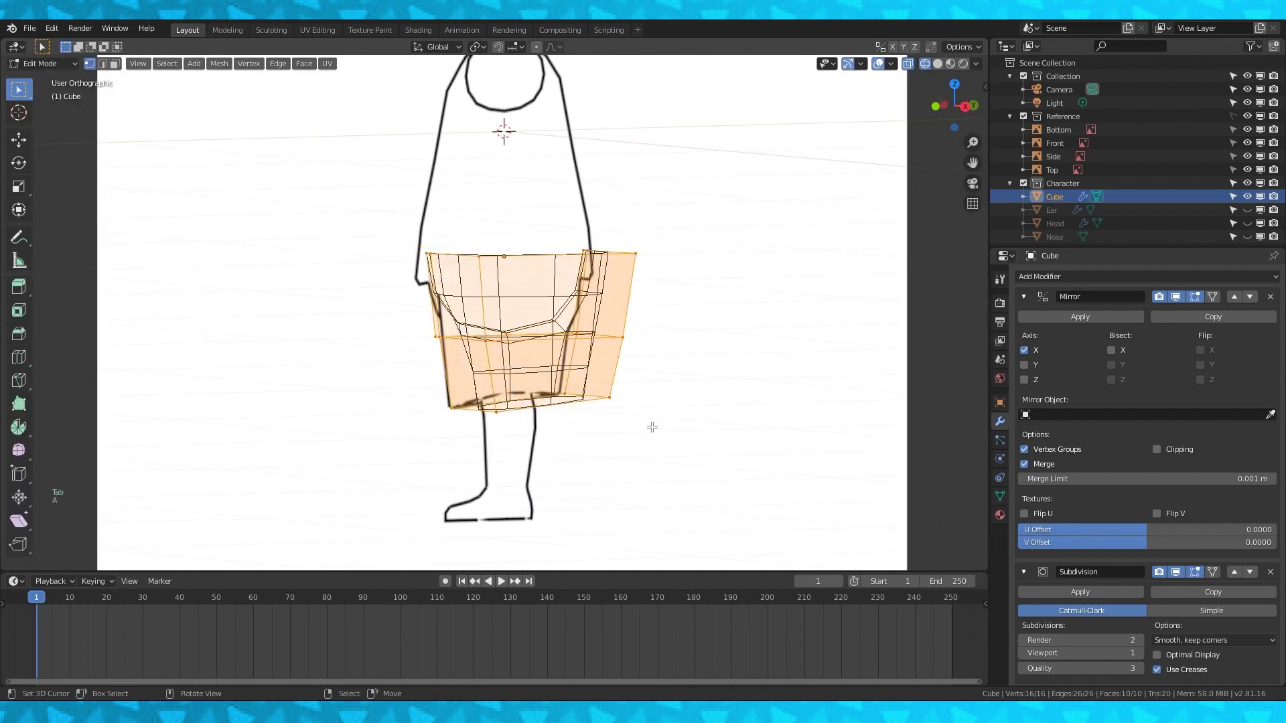
pyautogui.click(1075, 314)
pyautogui.press('Tab')
pyautogui.click(1097, 313)
# Delete the vertices of one half of the shorts and add a Mirror modifier on the X axis.
pyautogui.moveTo(603, 372); pyautogui.dragTo(953, 342, button='middle')
pyautogui.press('Tab')
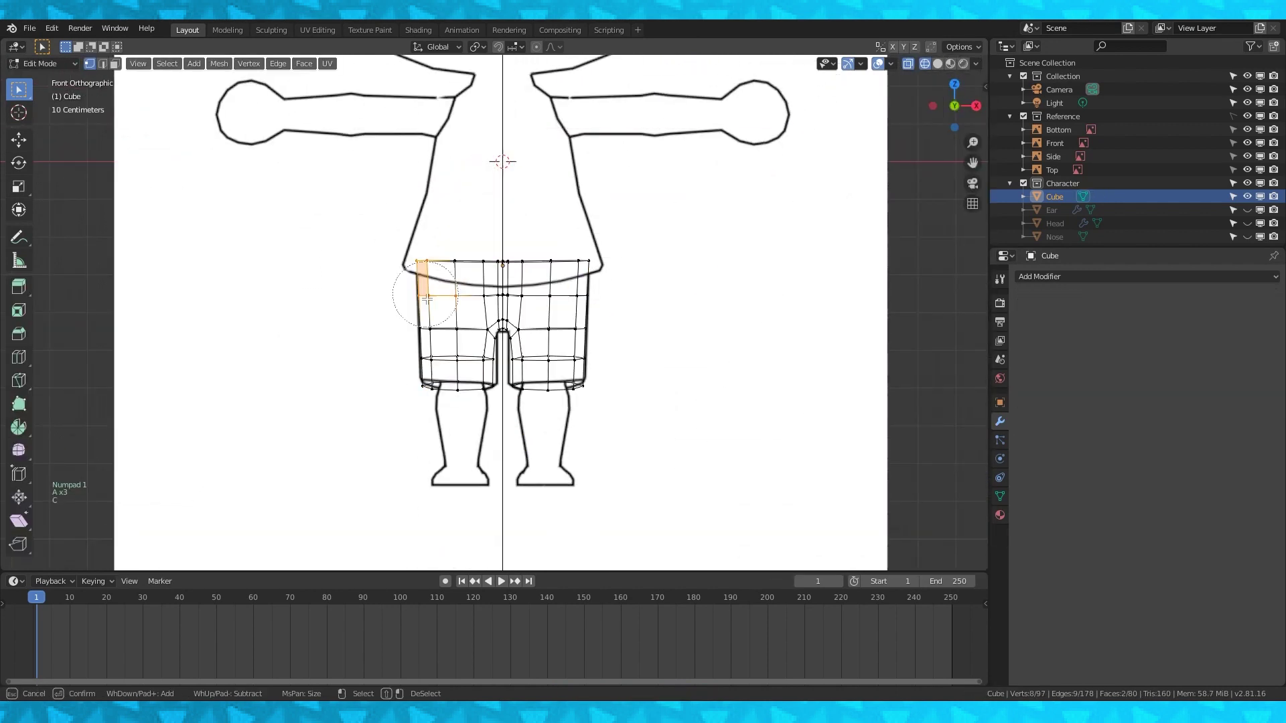
pyautogui.moveTo(402, 248); pyautogui.dragTo(506, 462)
pyautogui.scroll(4, 623, 183)
pyautogui.press('x')
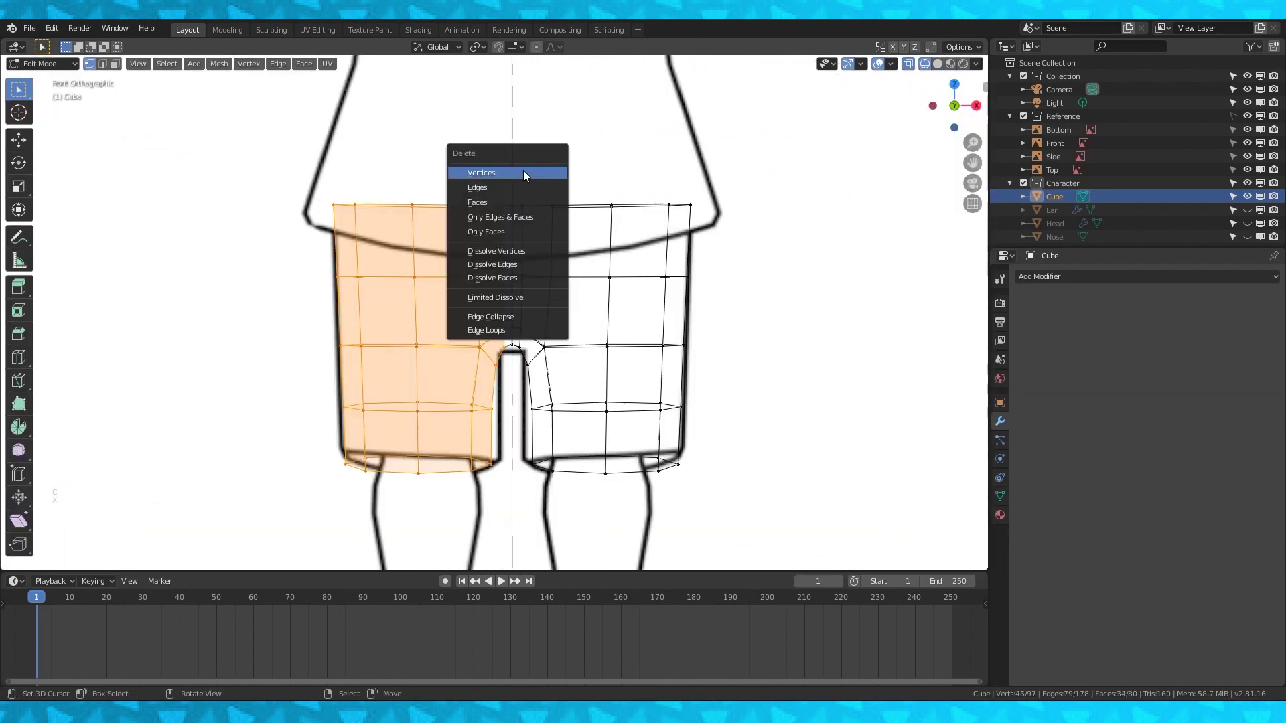
pyautogui.click(525, 172)
pyautogui.click(1136, 276)
pyautogui.click(1015, 411)
pyautogui.scroll(-2, 806, 351)
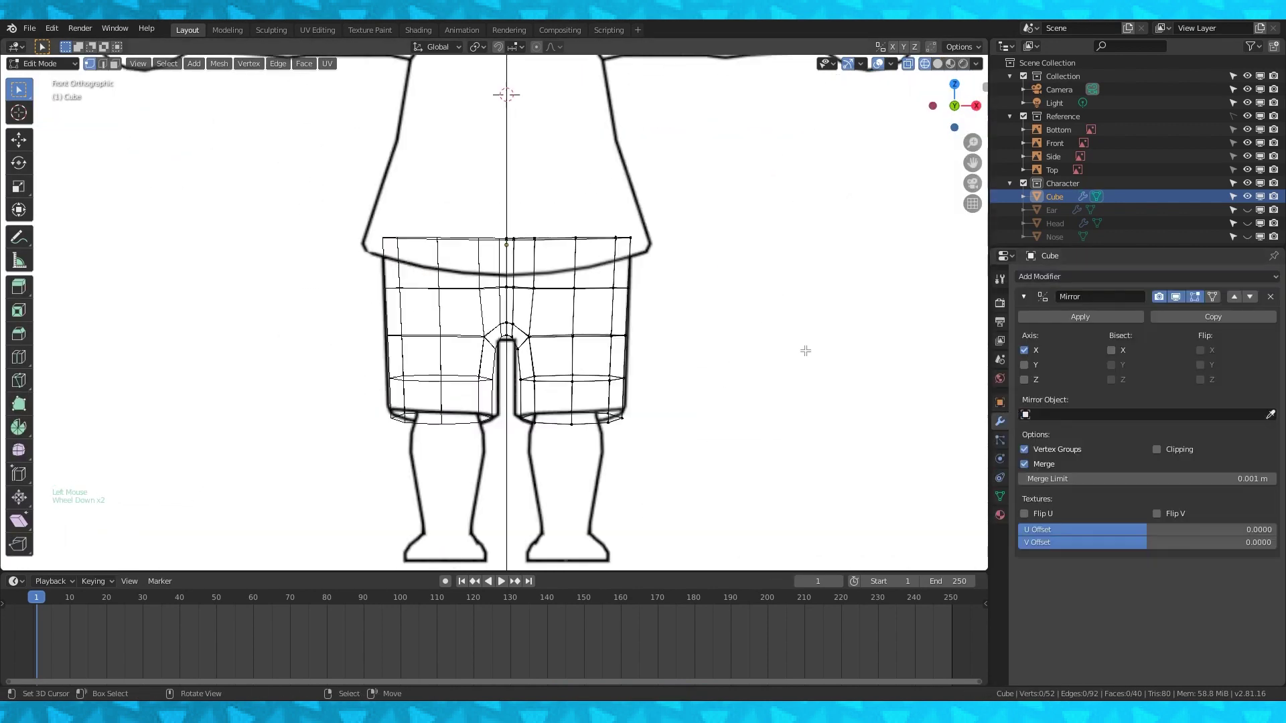
# Shade all faces of the shorts smooth and enable Clipping on the Mirror modifier.
pyautogui.moveTo(806, 350); pyautogui.dragTo(663, 355, button='middle')
pyautogui.hotkey('shift', 'z')
pyautogui.press('KP_1')
pyautogui.press('Tab')
pyautogui.press('Tab')
pyautogui.press('a')
pyautogui.click(311, 69)
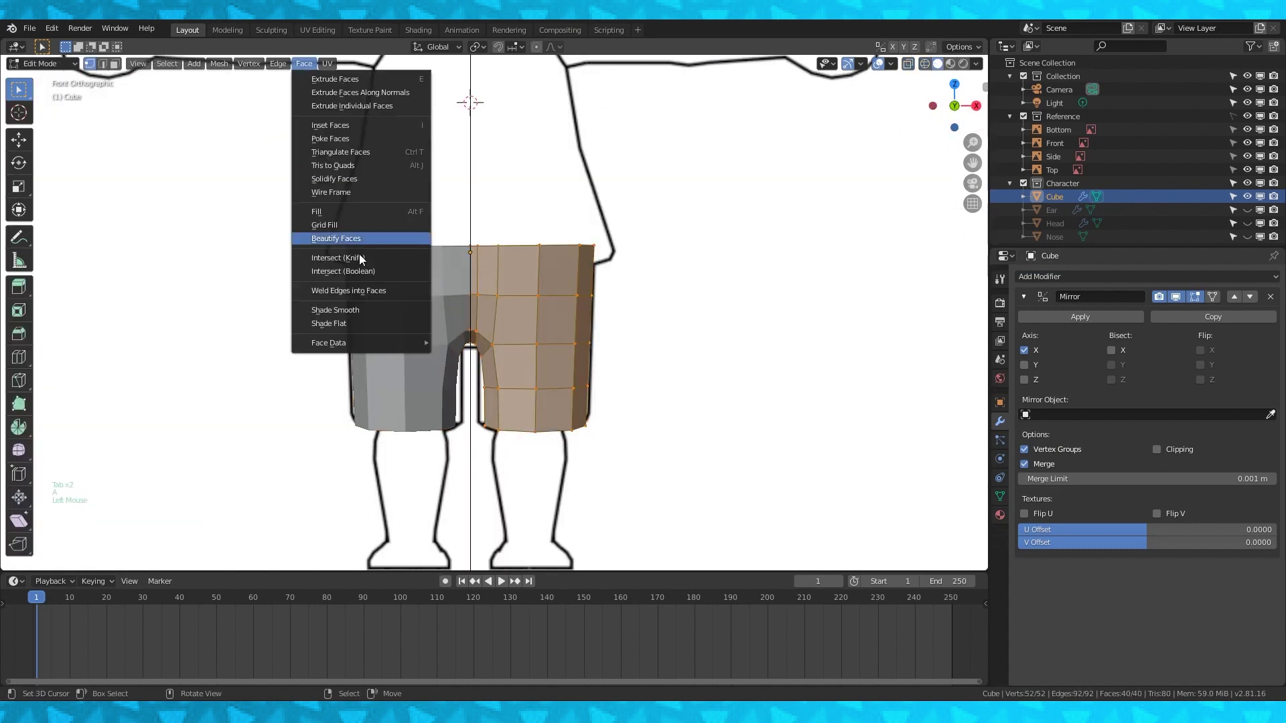
pyautogui.click(362, 310)
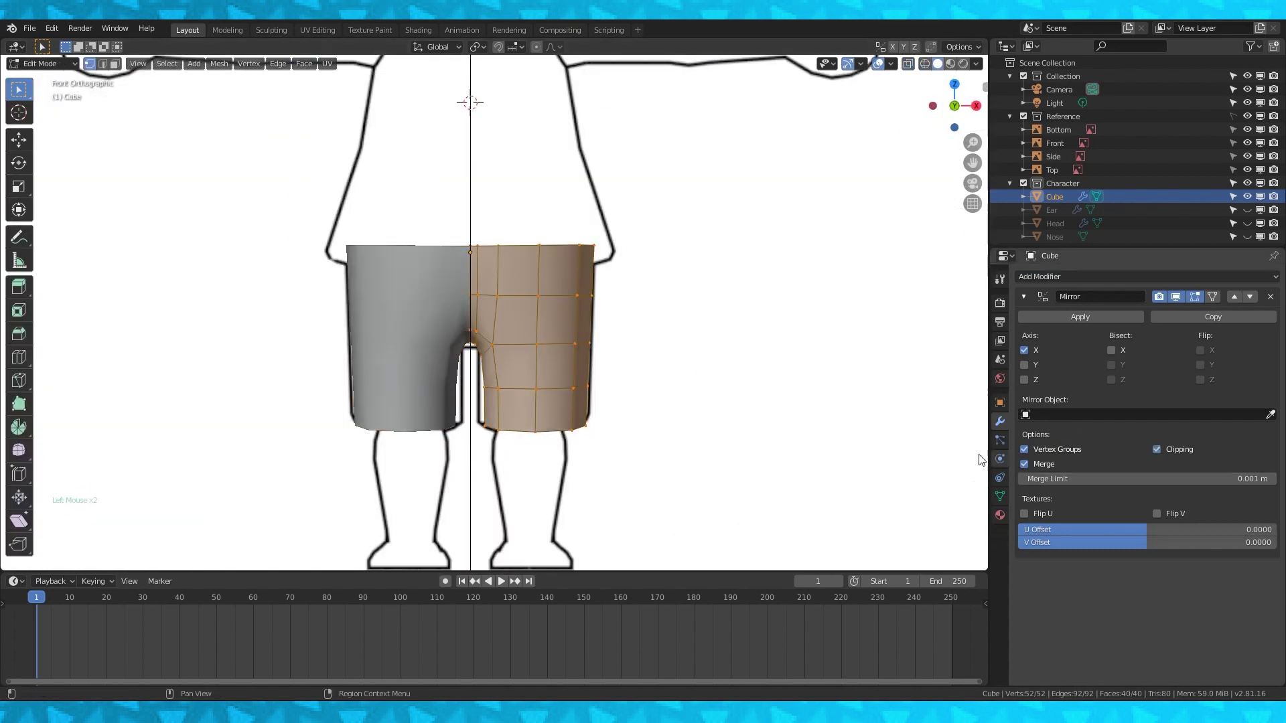
# Reposition the crotch vertex in the front view and hide the Reference collection.
pyautogui.scroll(5, 462, 338)
pyautogui.hotkey('shift', 'z')
pyautogui.click(435, 356)
pyautogui.press('g')
pyautogui.click(485, 321)
pyautogui.press('KP_3')
pyautogui.click(1247, 116)
pyautogui.moveTo(549, 309); pyautogui.dragTo(478, 305, button='middle')
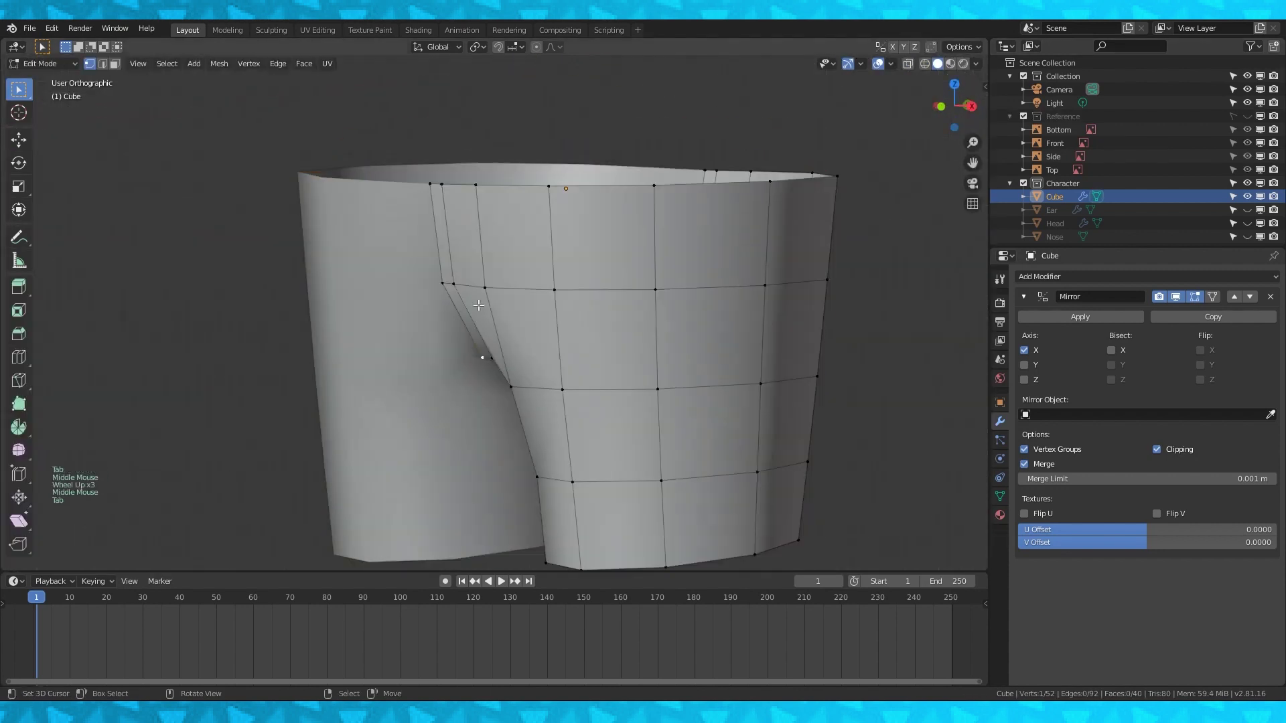
# Select the crotch vertices in the wireframe side view, reposition them and return to solid shading.
pyautogui.press('KP_3')
pyautogui.hotkey('shift', 'z')
pyautogui.moveTo(495, 338); pyautogui.dragTo(546, 392)
pyautogui.press('g')
pyautogui.click(597, 275)
pyautogui.click(937, 65)
# Extrude the leg opening's edge loop and scale it to 0 at its center.
pyautogui.scroll(-2, 697, 402)
pyautogui.moveTo(703, 428)
pyautogui.mouseDown(button='middle')
pyautogui.moveTo(672, 370)
pyautogui.moveTo(669, 431)
pyautogui.moveTo(663, 335)
pyautogui.mouseUp(button='middle')
pyautogui.scroll(1, 663, 335)
pyautogui.press('e')
pyautogui.write('s')
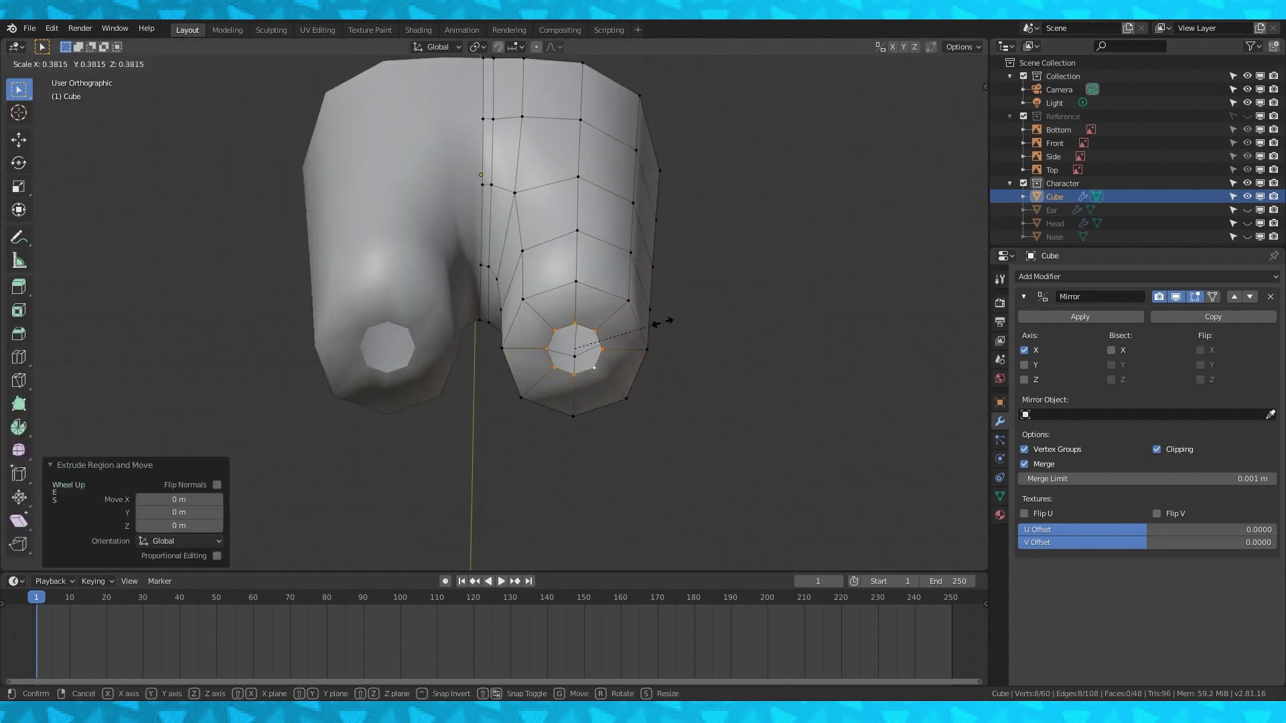
pyautogui.write('0')
pyautogui.press('Return')
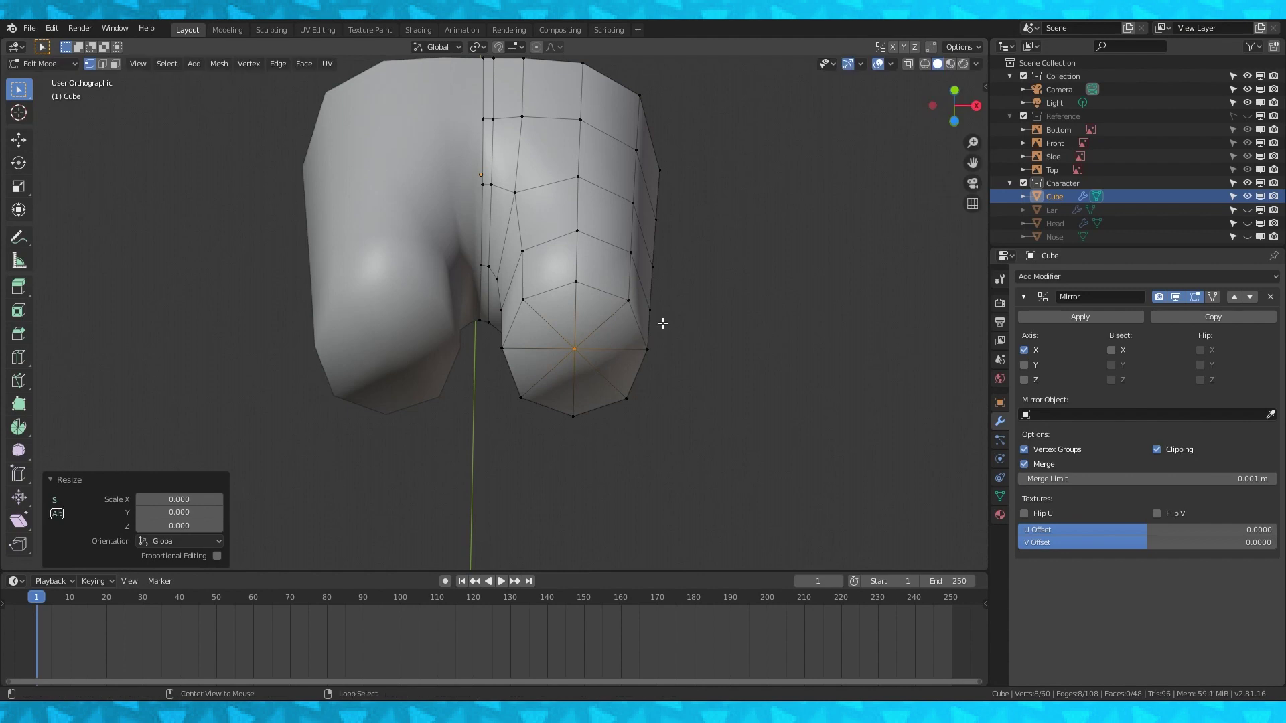
# Merge the collapsed vertices by distance and move the resulting center vertex up along Z inside the leg.
pyautogui.hotkey('alt', 'm')
pyautogui.click(664, 324)
pyautogui.press('KP_1')
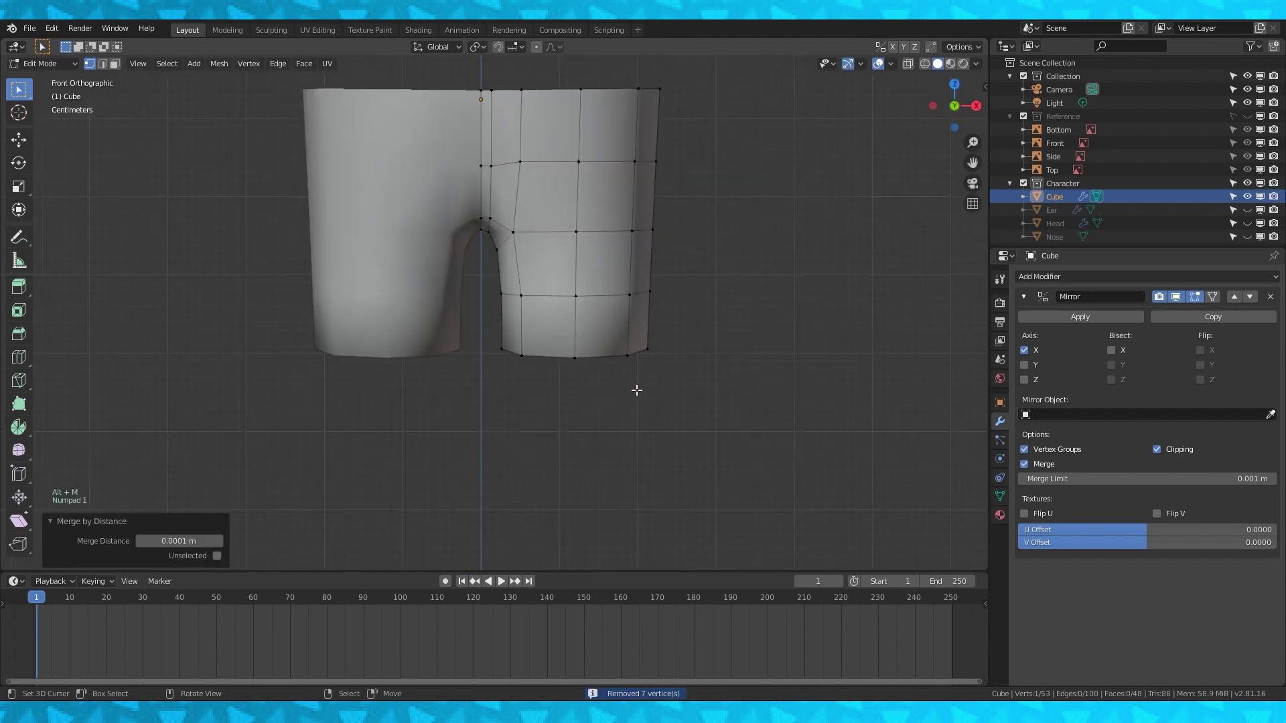
pyautogui.press('g')
pyautogui.press('z')
pyautogui.click(637, 350)
# Select the leg opening's hem edge loop and bevel it.
pyautogui.moveTo(637, 350); pyautogui.dragTo(690, 351, button='middle')
pyautogui.keyDown('alt'); pyautogui.rightClick(598, 268); pyautogui.keyUp('alt')
pyautogui.press('f')
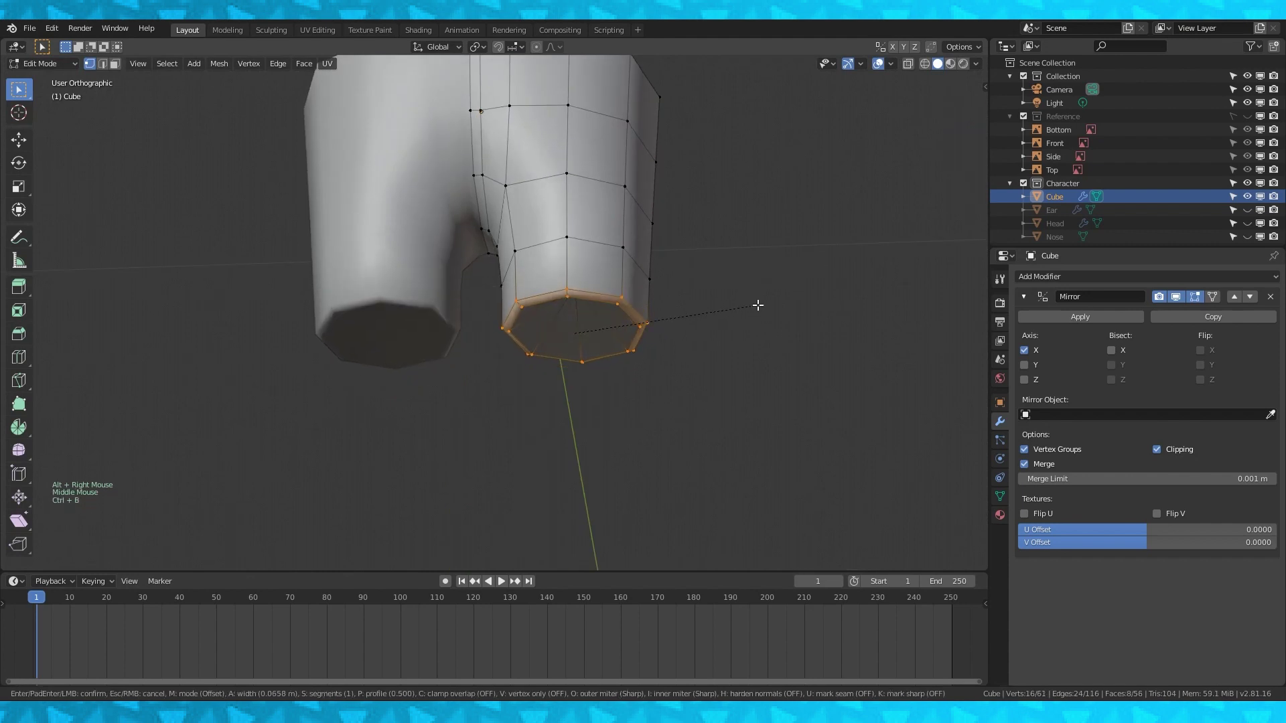
# Add a Subdivision Surface modifier to the shorts and inspect the shape from several angles.
pyautogui.press('Tab')
pyautogui.click(1163, 275)
pyautogui.click(1030, 498)
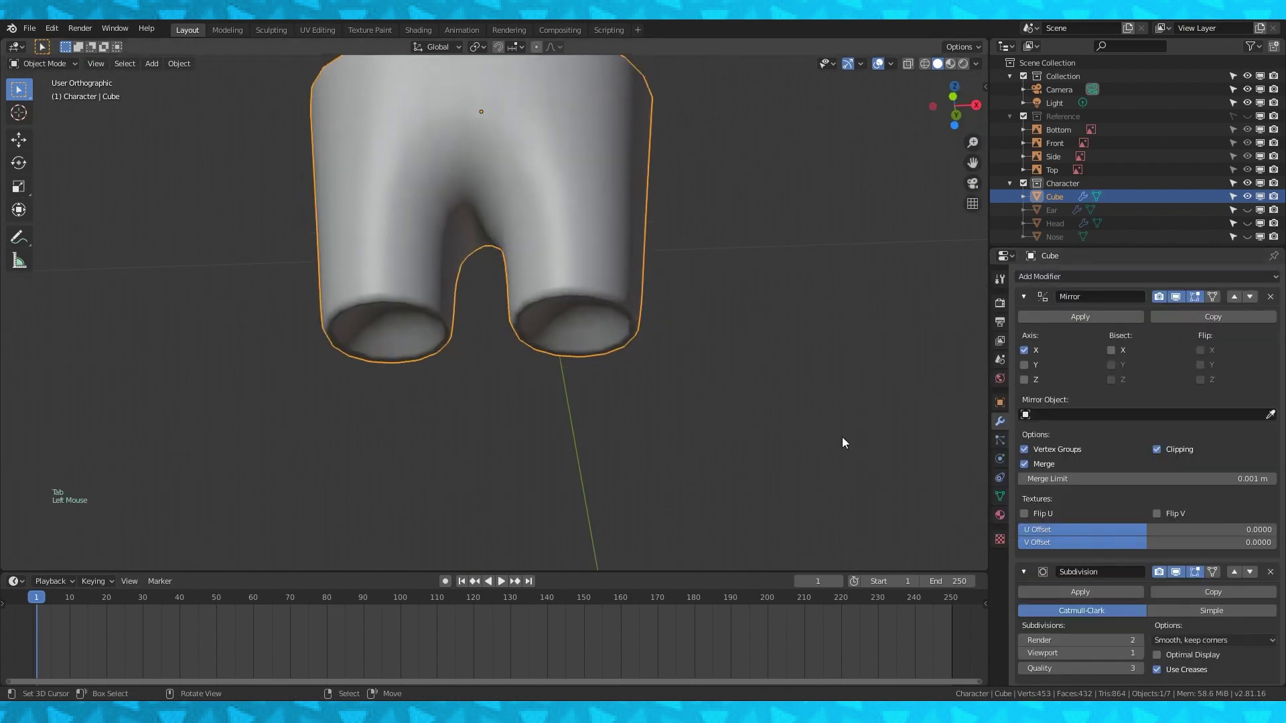
pyautogui.moveTo(722, 268); pyautogui.dragTo(608, 429, button='middle')
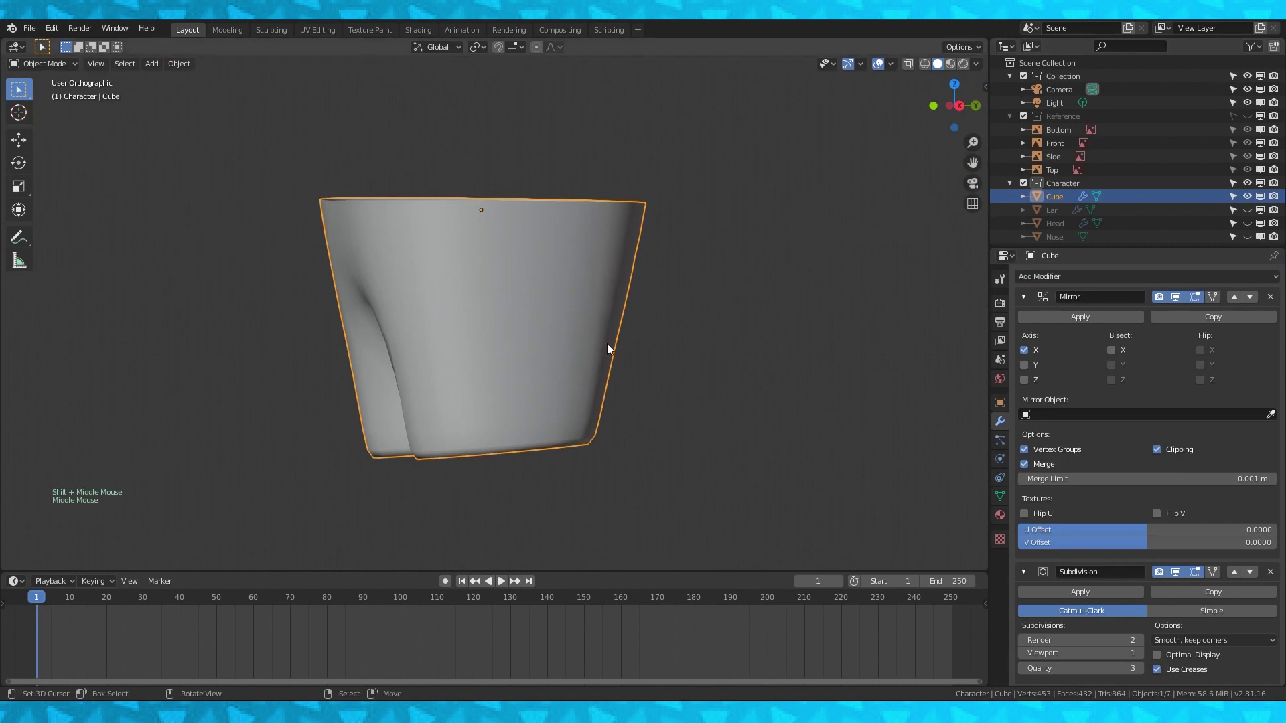
pyautogui.moveTo(607, 344); pyautogui.dragTo(601, 500, button='middle')
# Show the Reference collection again and display the shorts in wireframe from the side.
pyautogui.press('Tab')
pyautogui.click(1246, 116)
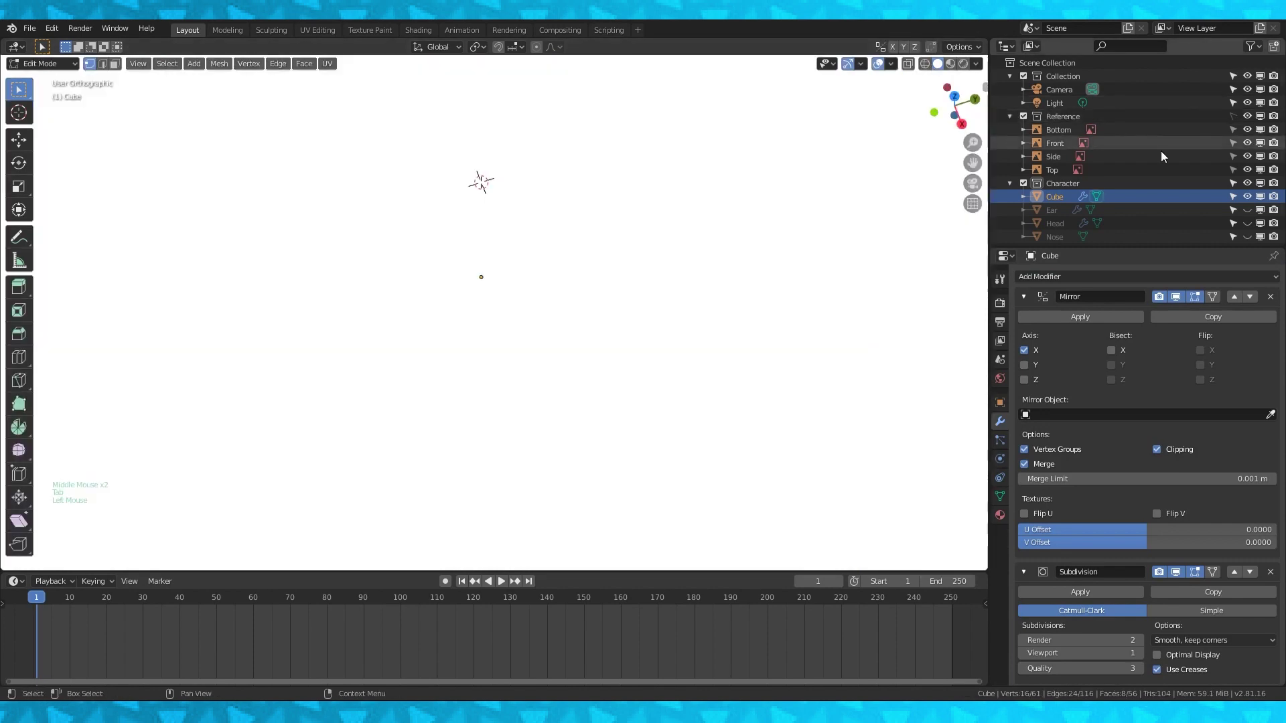
pyautogui.press('KP_3')
pyautogui.press('Tab')
pyautogui.hotkey('shift', 'z')
pyautogui.scroll(2, 746, 371)
# Scale the leg hem vertices outward and move them down onto the side reference outline.
pyautogui.press('Tab')
pyautogui.keyDown('shift'); pyautogui.moveTo(757, 502); pyautogui.dragTo(753, 390, button='middle'); pyautogui.keyUp('shift')
pyautogui.scroll(-1, 753, 389)
pyautogui.hotkey('alt', 'a')
pyautogui.press('c')
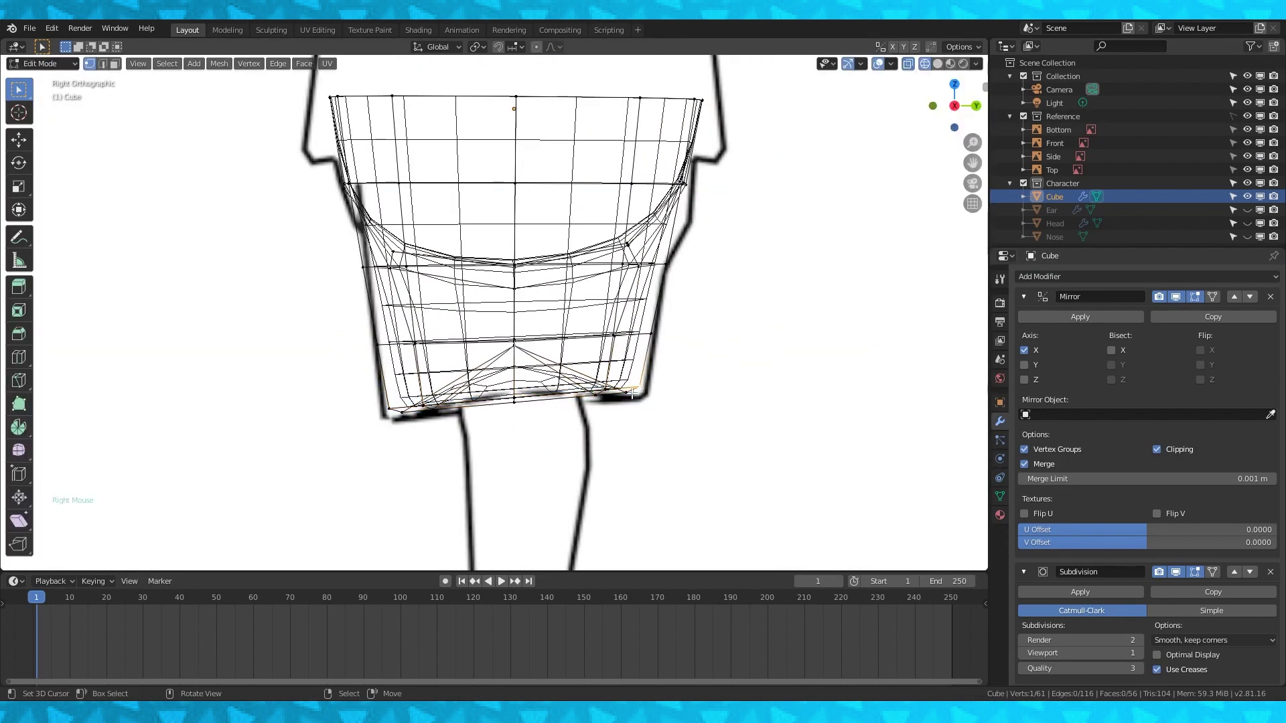
pyautogui.moveTo(636, 395); pyautogui.dragTo(395, 417)
pyautogui.press('s')
pyautogui.click(873, 407)
pyautogui.press('g')
pyautogui.click(873, 417)
# Scale the edge loop above the leg hem to 1.096 along Y.
pyautogui.keyDown('alt'); pyautogui.rightClick(649, 333); pyautogui.keyUp('alt')
pyautogui.press('s')
pyautogui.click(768, 328)
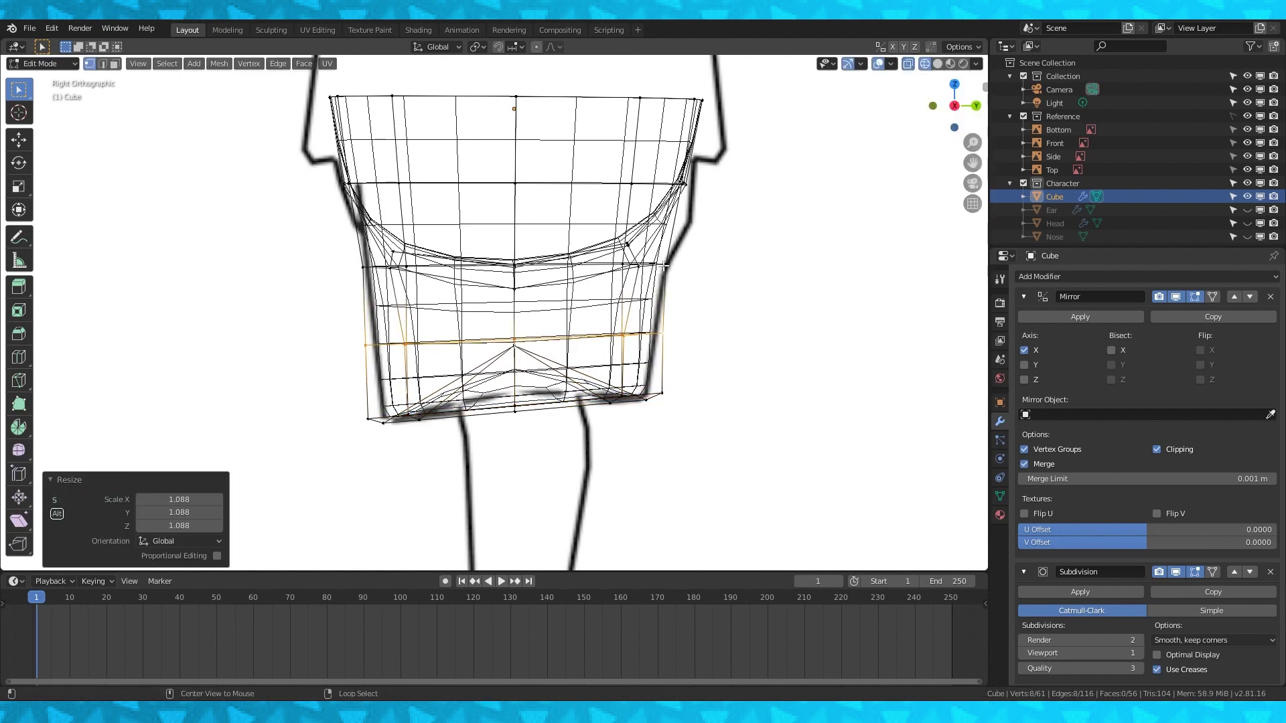
pyautogui.hotkey('ctrl', 'z')
pyautogui.press('KP_1')
pyautogui.press('KP_3')
pyautogui.press('s')
pyautogui.rightClick(823, 321)
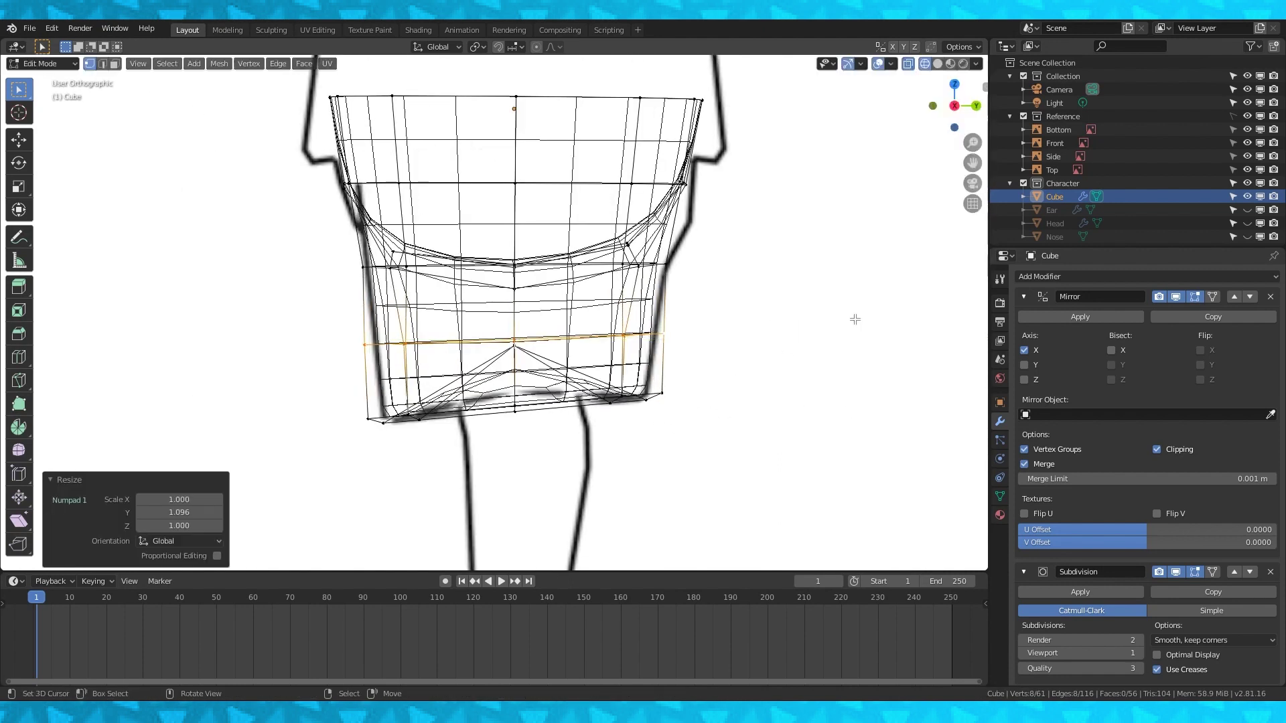
# Adjust the inner leg vertices near the hem to the reference outline in the front view.
pyautogui.press('KP_1')
pyautogui.press('g')
pyautogui.scroll(1, 400, 431)
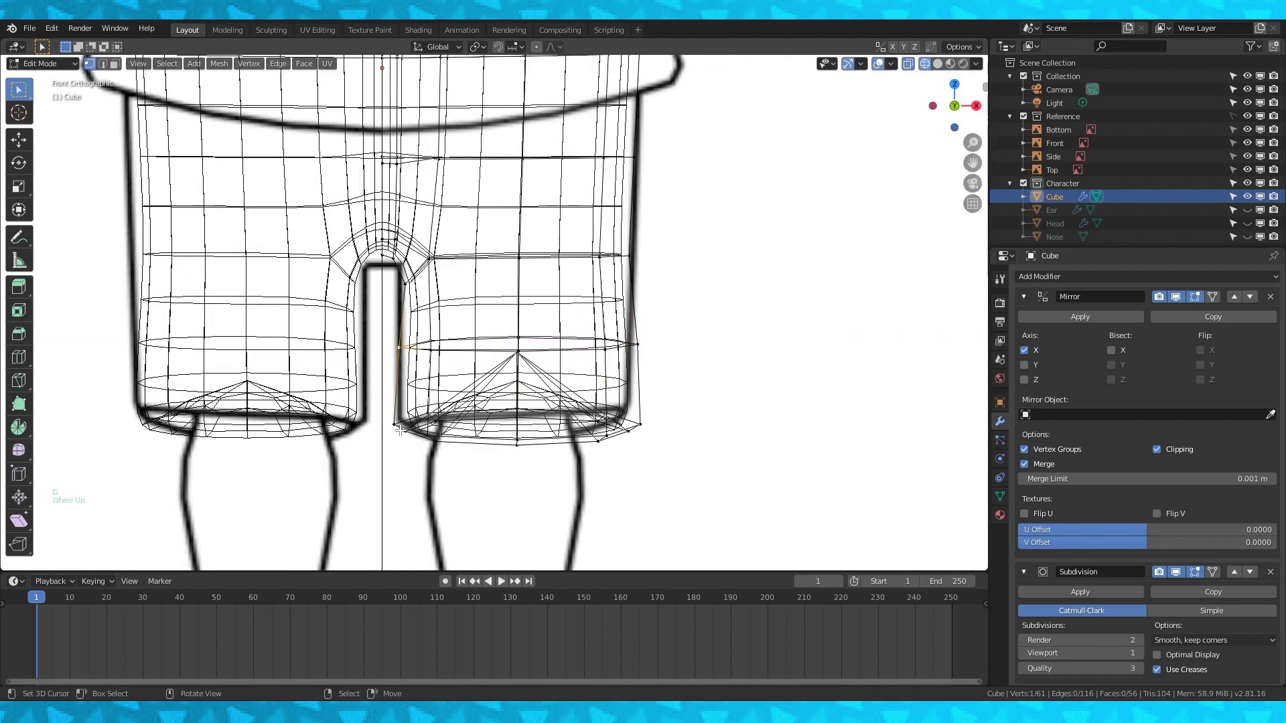
pyautogui.press('g')
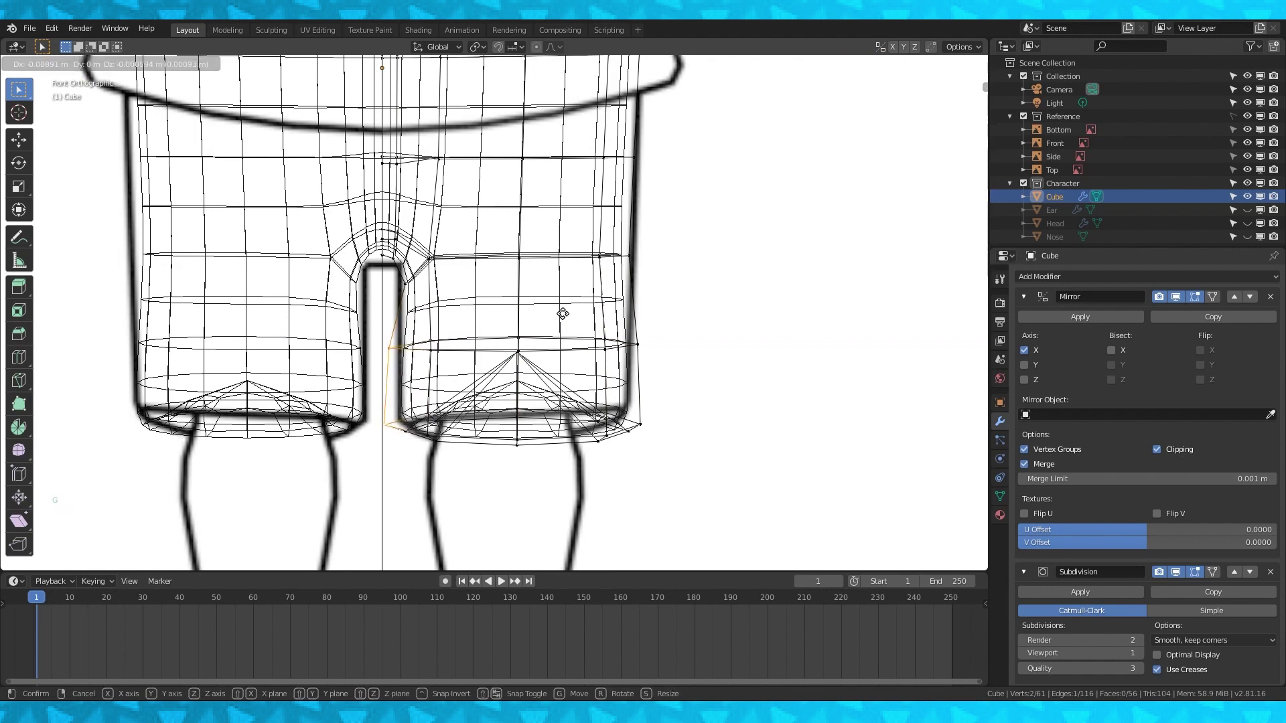
pyautogui.click(562, 314)
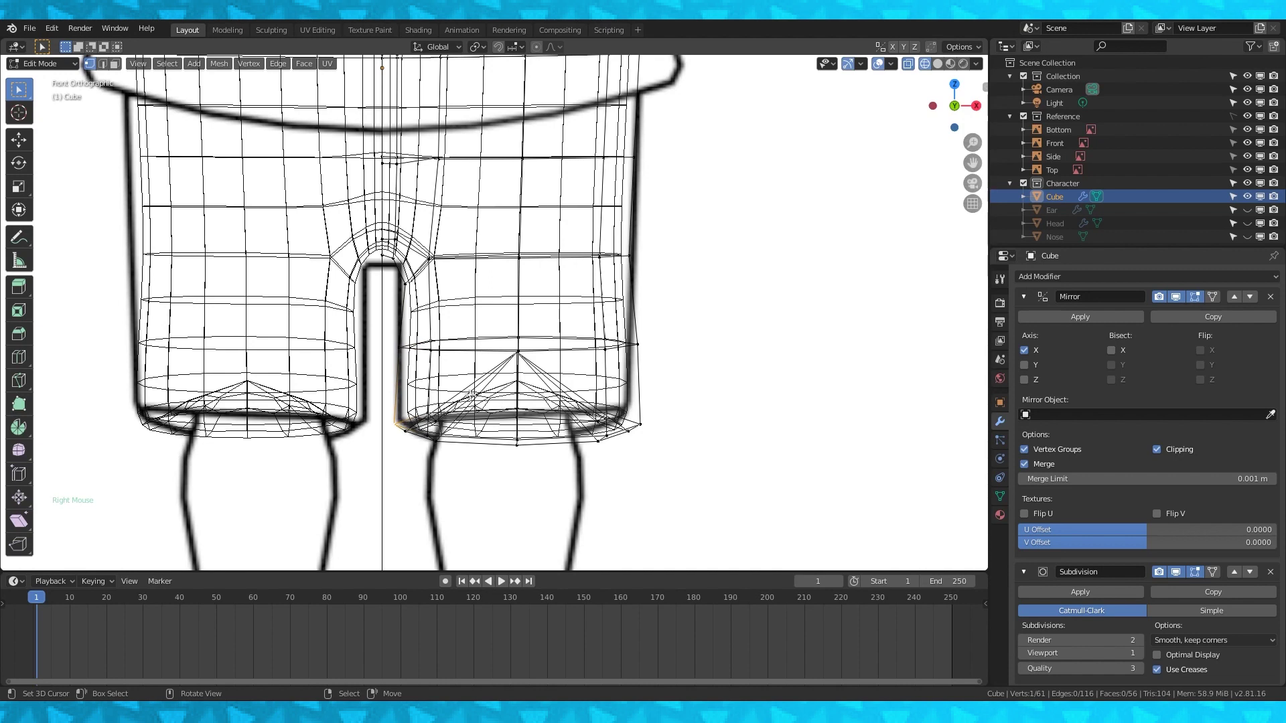
pyautogui.press('g')
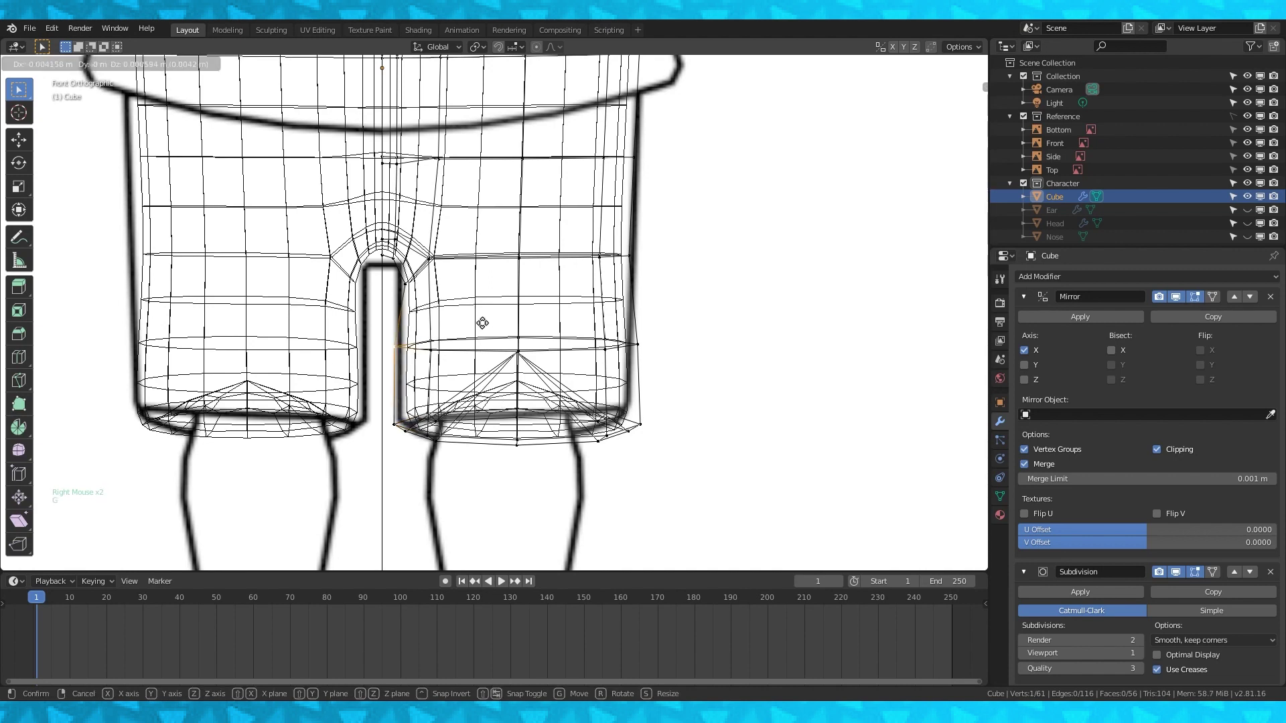
pyautogui.rightClick(485, 324)
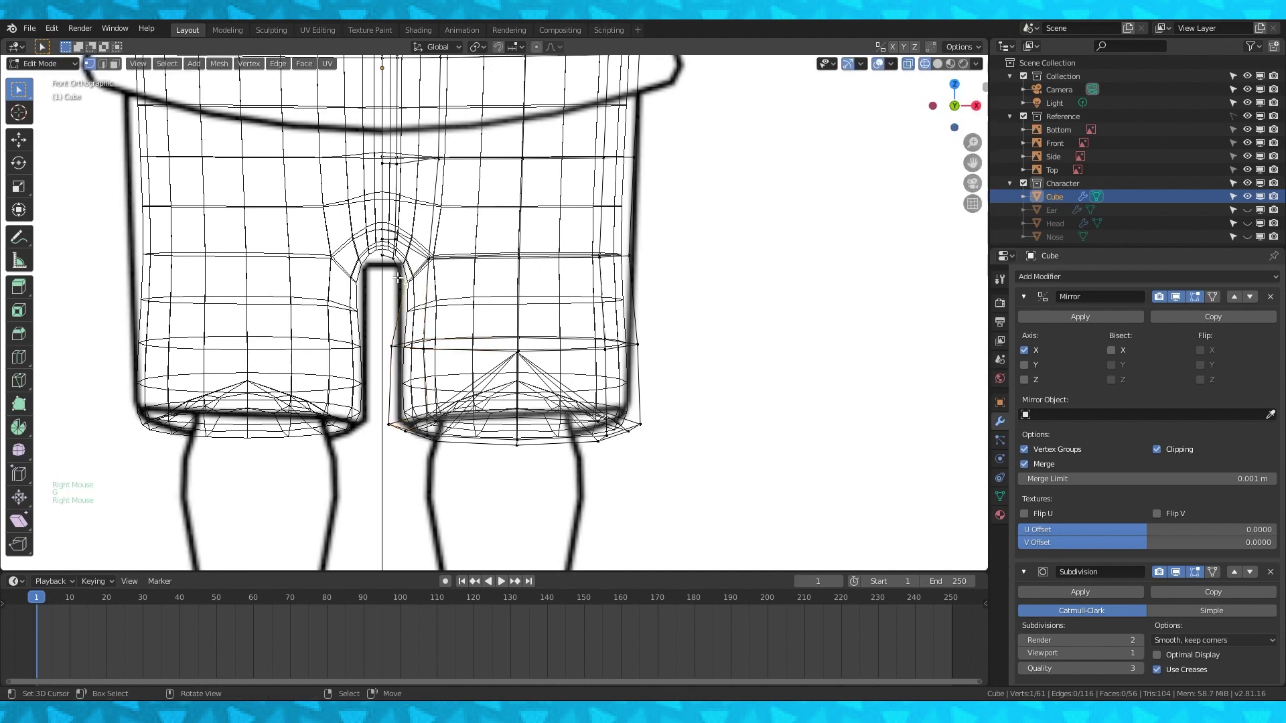
# Move the crotch vertices to match the top of the gap between the legs.
pyautogui.keyDown('shift'); pyautogui.rightClick(387, 255); pyautogui.keyUp('shift')
pyautogui.press('g')
pyautogui.click(467, 261)
pyautogui.keyDown('shift'); pyautogui.moveTo(468, 262); pyautogui.dragTo(458, 322, button='middle'); pyautogui.keyUp('shift')
# Turn on proportional editing and move the outer side vertices at crotch height outward to the outline.
pyautogui.rightClick(621, 316)
pyautogui.press('o')
pyautogui.press('g')
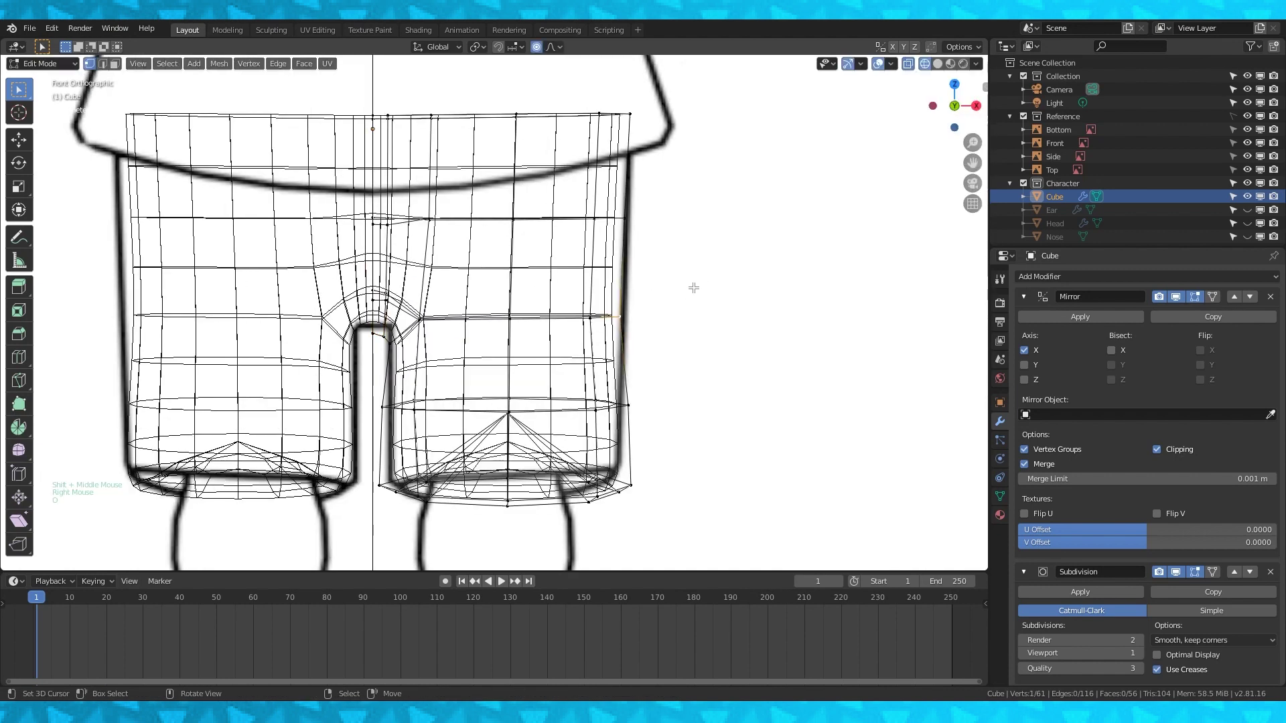
pyautogui.rightClick(653, 301)
pyautogui.keyDown('shift'); pyautogui.rightClick(592, 311); pyautogui.keyUp('shift')
pyautogui.press('g')
pyautogui.click(603, 309)
# Move the outer side vertices below the waist outward onto the outline and check the waist corner.
pyautogui.press('a')
pyautogui.press('a')
pyautogui.press('a')
pyautogui.press('c')
pyautogui.click(621, 219)
pyautogui.press('g')
pyautogui.click(729, 223)
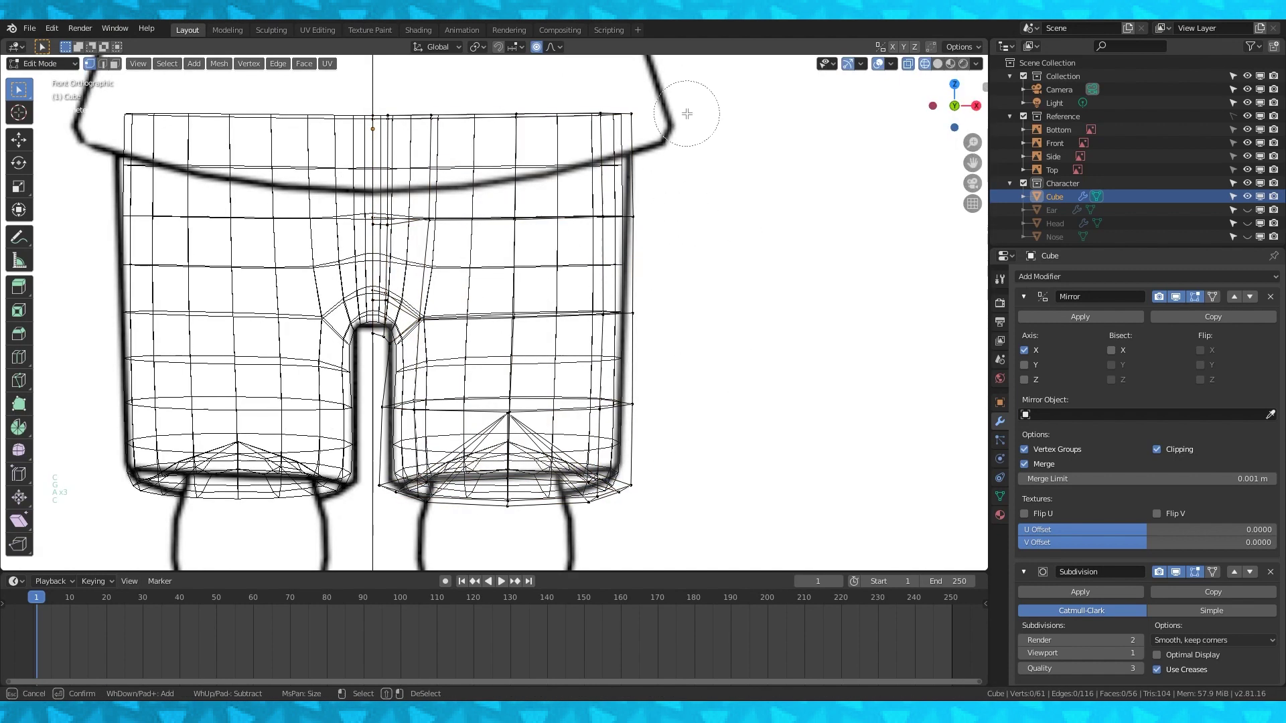
pyautogui.click(623, 113)
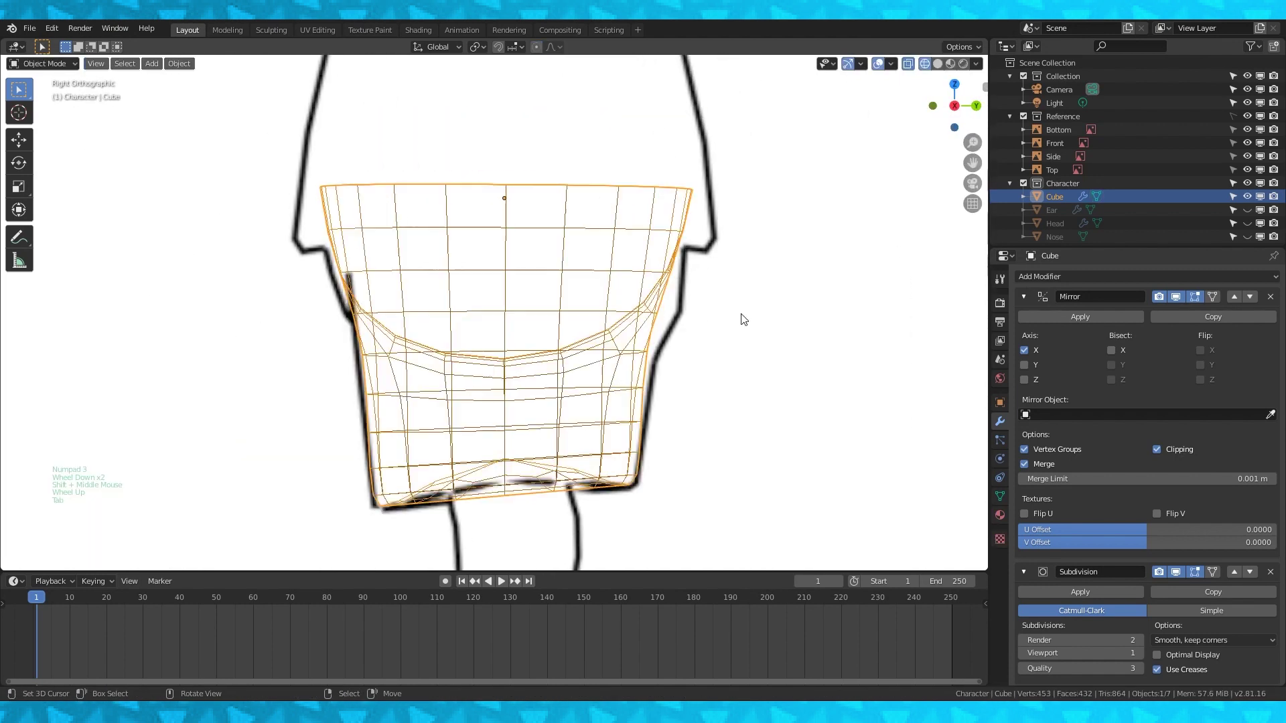
pyautogui.press('a')
pyautogui.press('a')
pyautogui.press('c')
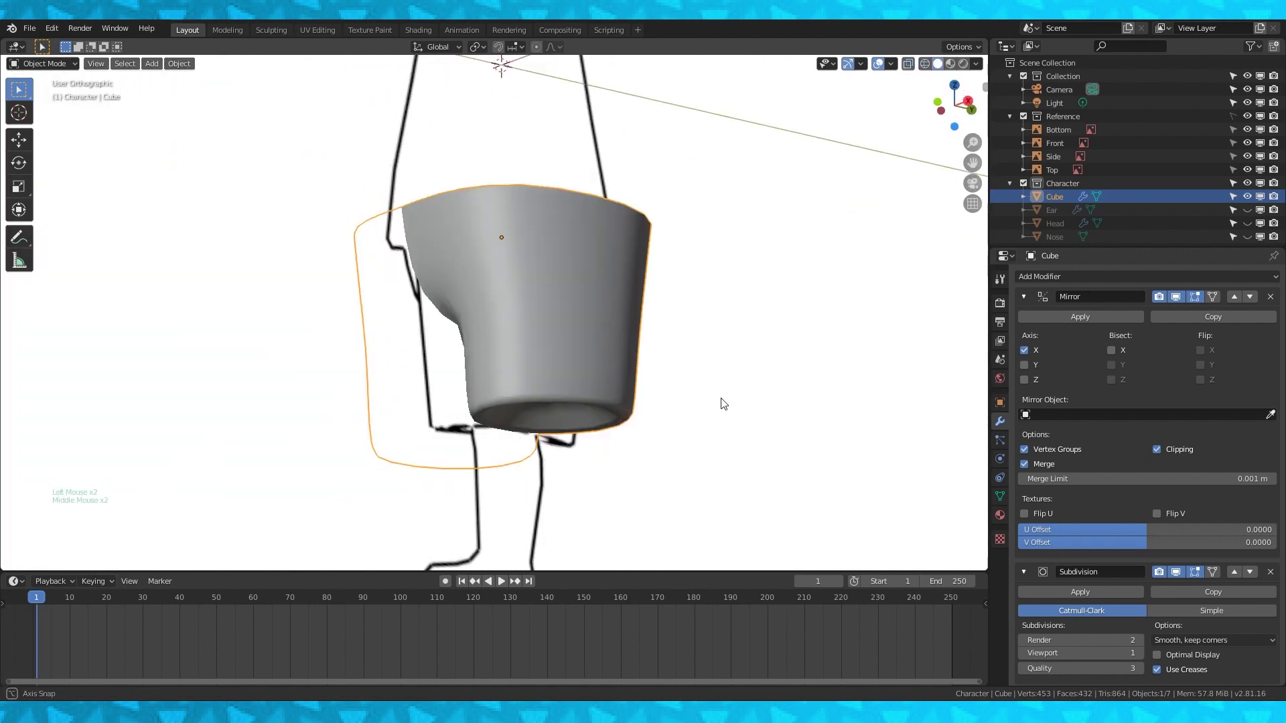
# Rename the shorts object Pants and hide the Ear, Head and Nose objects.
pyautogui.press('Tab')
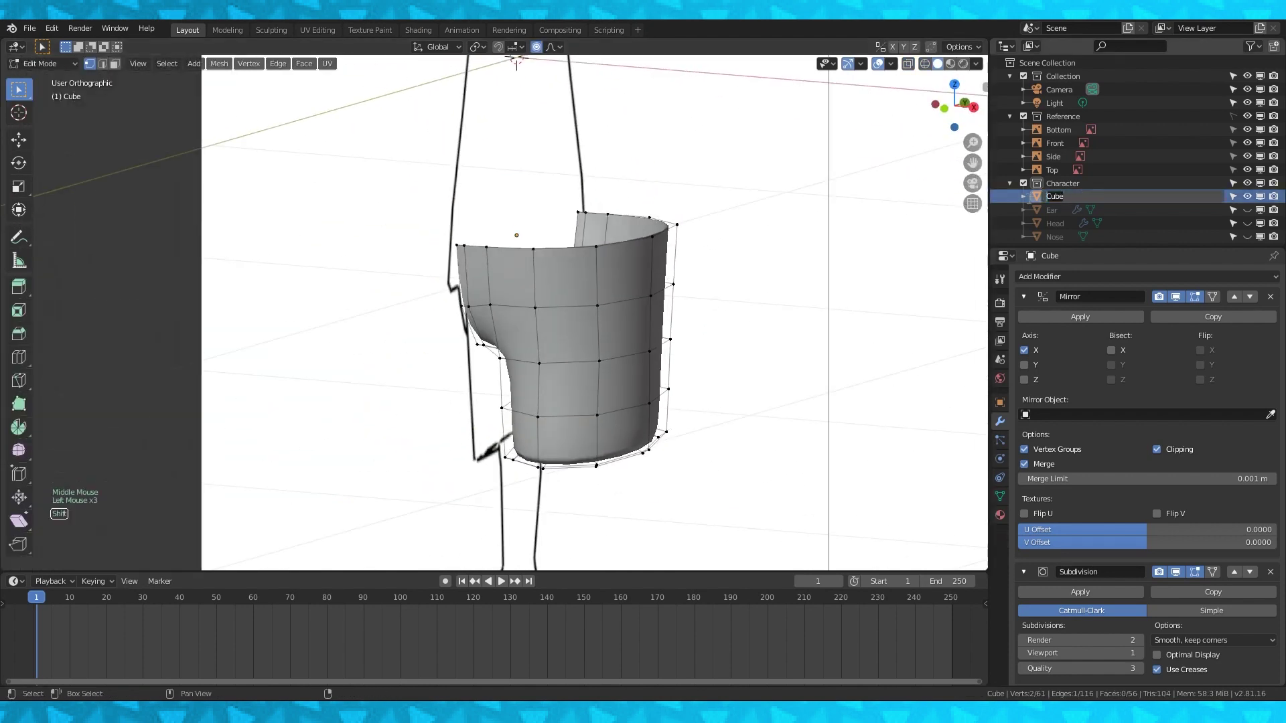
pyautogui.scroll(-2, 693, 378)
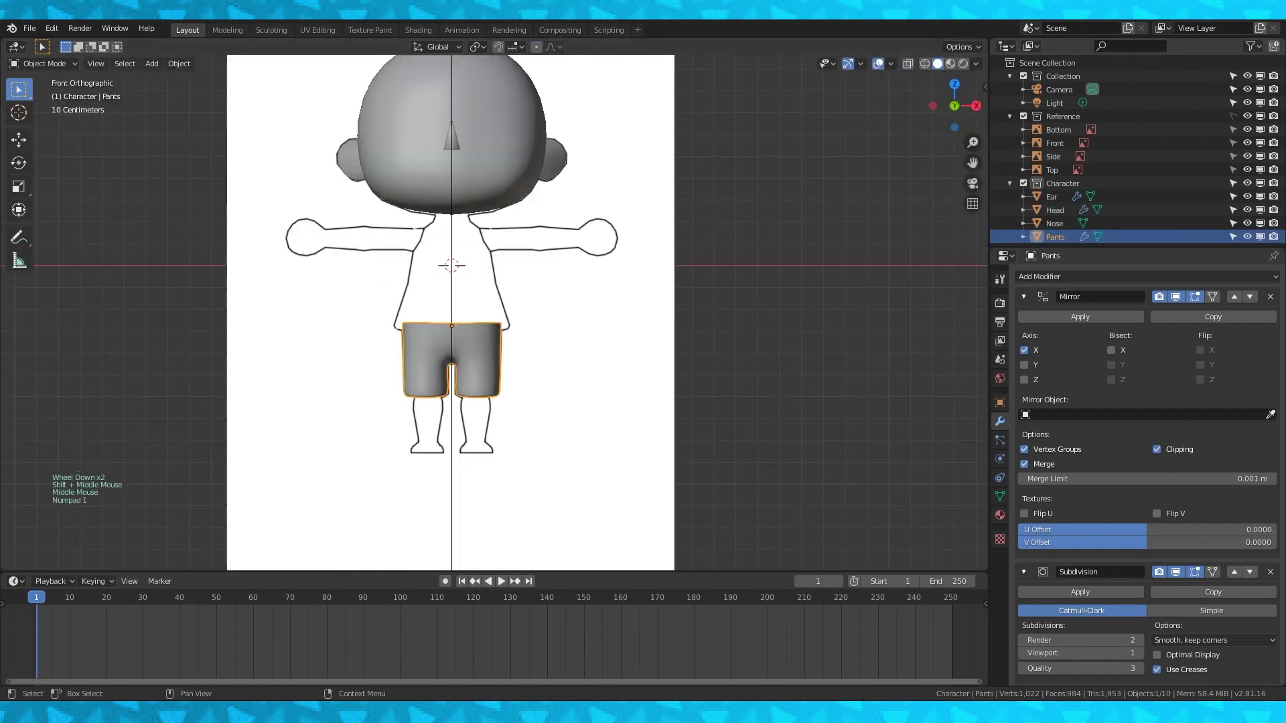
pyautogui.click(426, 432)
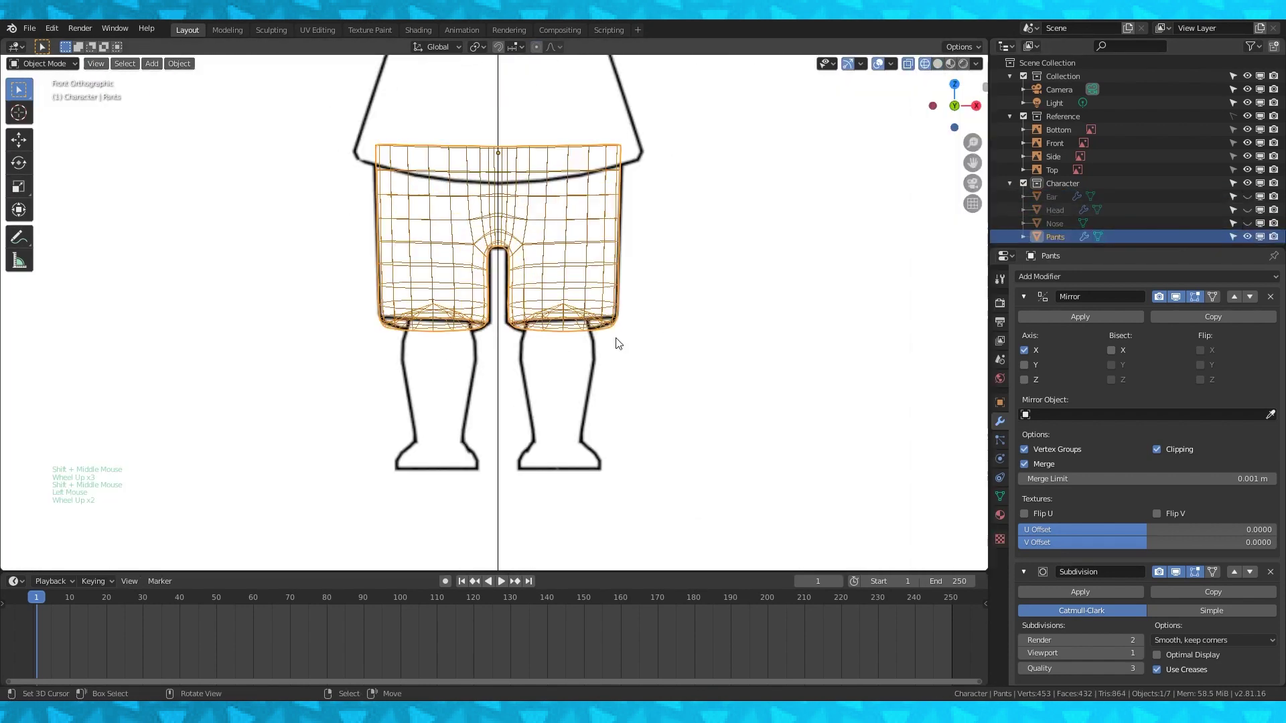
pyautogui.keyDown('shift'); pyautogui.moveTo(614, 342); pyautogui.dragTo(681, 360, button='middle'); pyautogui.keyUp('shift')
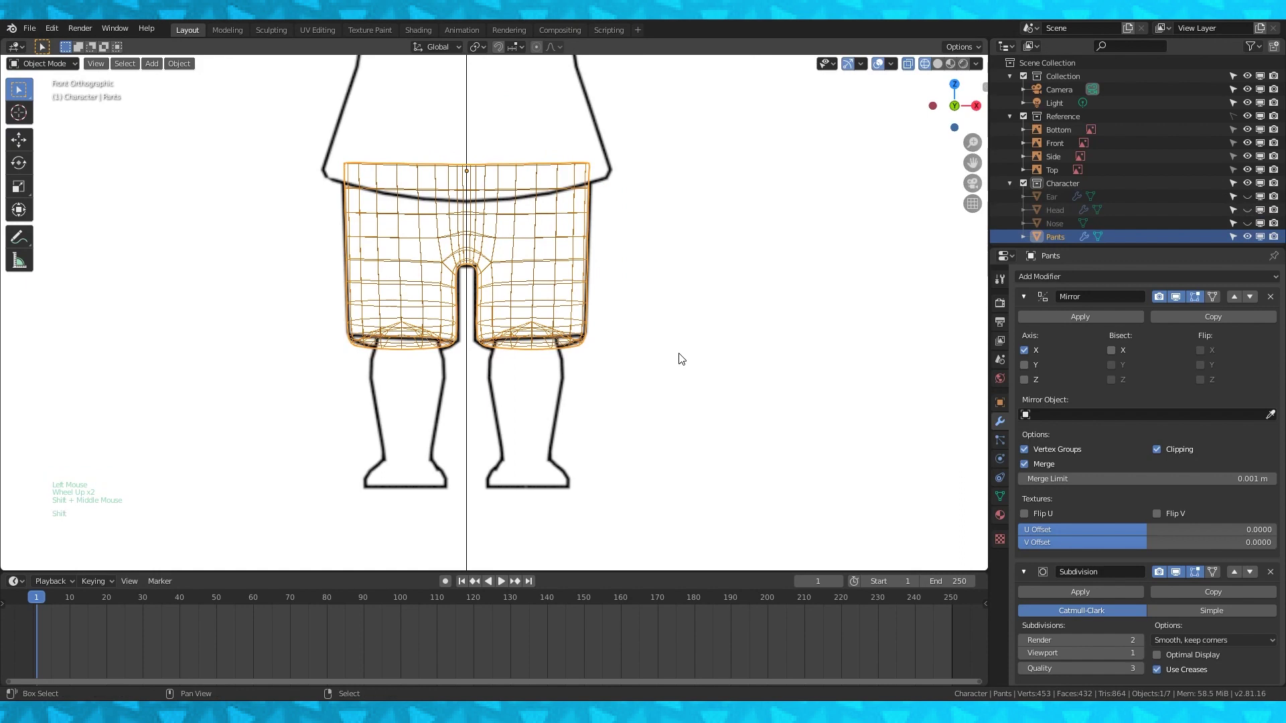
# Add a mesh circle with 8 vertices for the leg.
pyautogui.hotkey('shift', 'a')
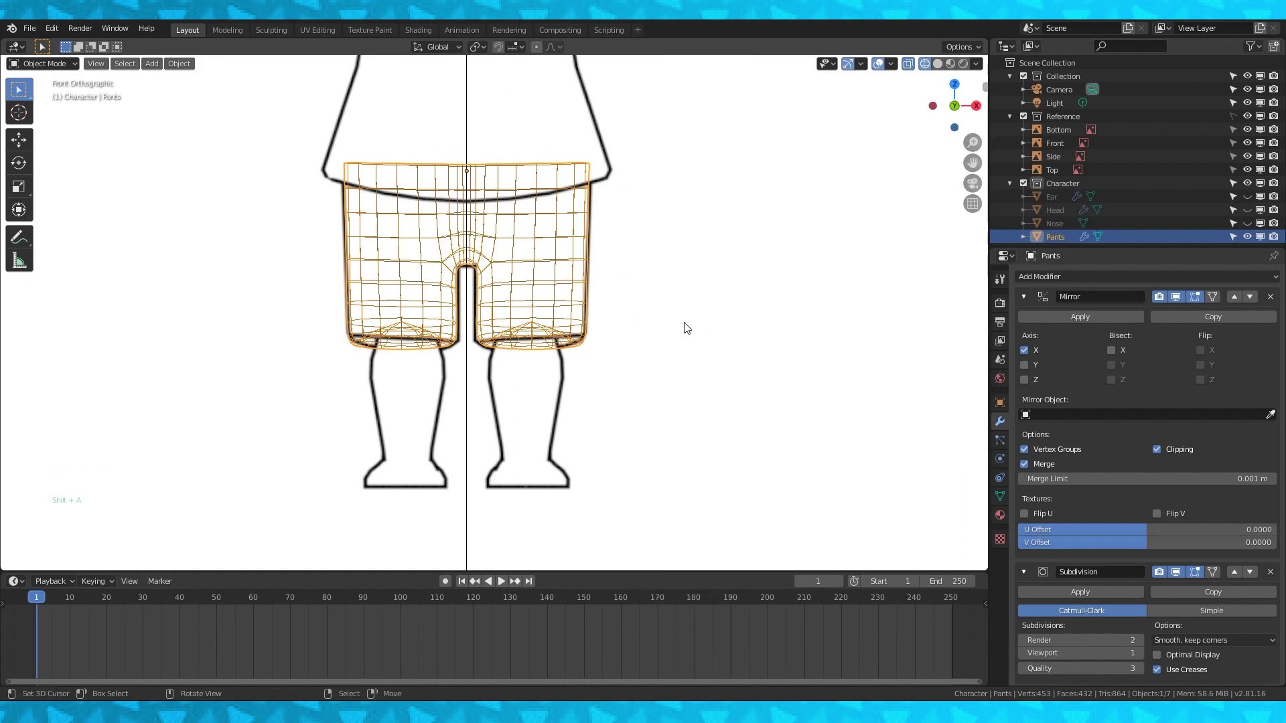
pyautogui.hotkey('shift', 'a')
pyautogui.moveTo(675, 325)
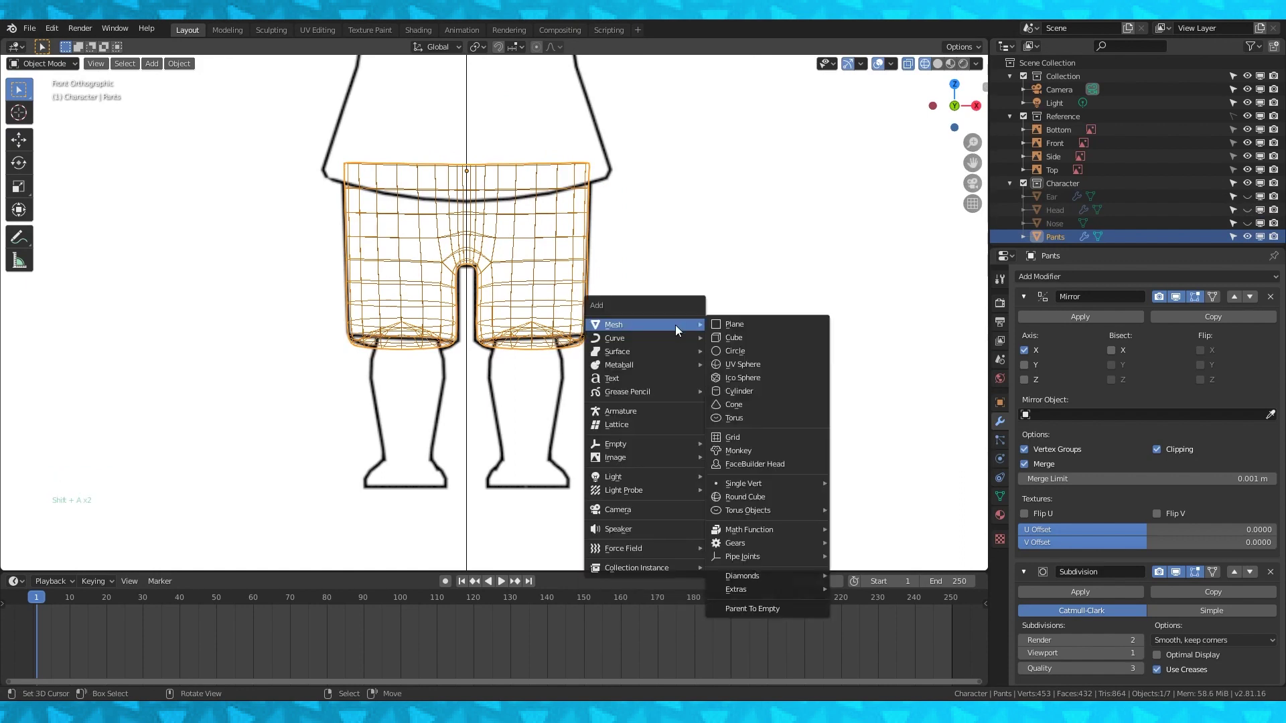
pyautogui.click(737, 351)
pyautogui.scroll(-2, 688, 344)
# Scale the circle down to the leg's width and position it inside the shorts' leg opening.
pyautogui.moveTo(688, 344); pyautogui.dragTo(608, 291, button='middle')
pyautogui.press('KP_1')
pyautogui.press('Tab')
pyautogui.press('s')
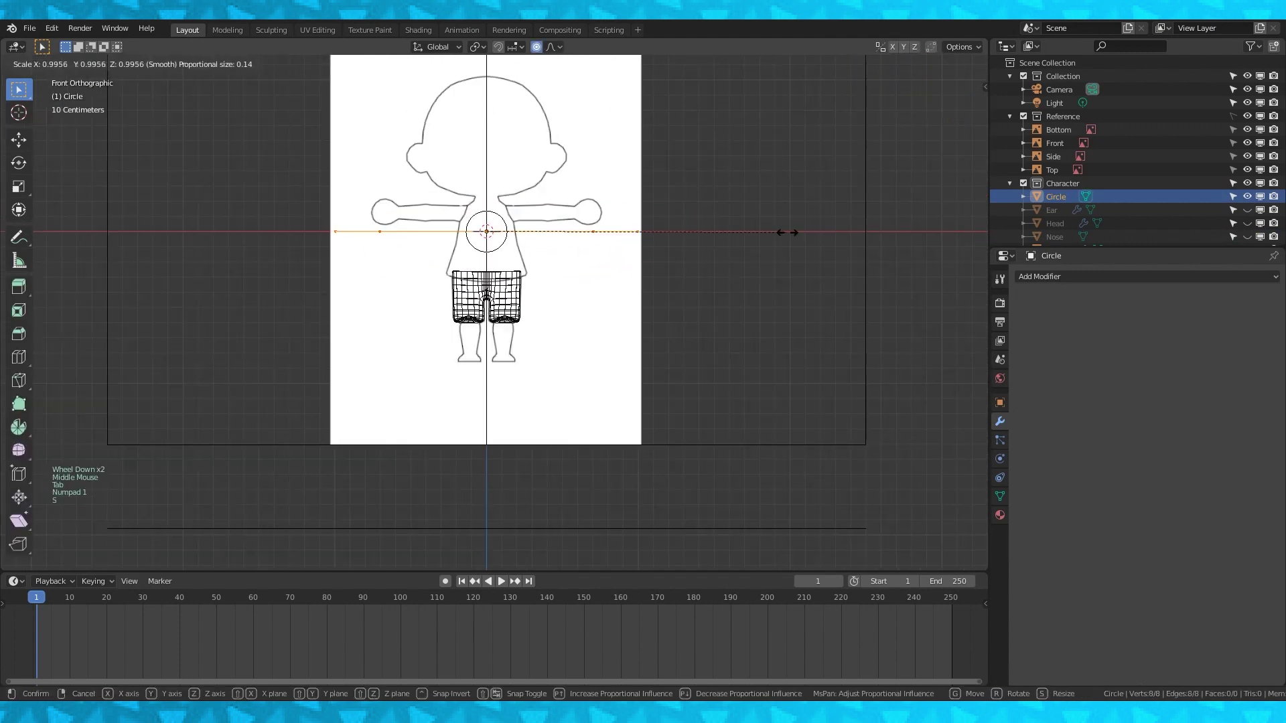
pyautogui.click(505, 231)
pyautogui.scroll(4, 504, 201)
pyautogui.press('g')
pyautogui.click(542, 309)
pyautogui.scroll(3, 669, 301)
pyautogui.keyDown('shift'); pyautogui.moveTo(795, 290); pyautogui.dragTo(801, 284, button='middle'); pyautogui.keyUp('shift')
pyautogui.press('g')
pyautogui.click(716, 293)
# Extrude the circle, turn off proportional editing and move the new loop -0.24 m along Z to the ankle.
pyautogui.press('KP_3')
pyautogui.scroll(2, 697, 315)
pyautogui.keyDown('shift'); pyautogui.moveTo(663, 360); pyautogui.dragTo(651, 302, button='middle'); pyautogui.keyUp('shift')
pyautogui.press('e')
pyautogui.rightClick(612, 454)
pyautogui.press('o')
pyautogui.press('g')
pyautogui.press('z')
pyautogui.click(605, 107)
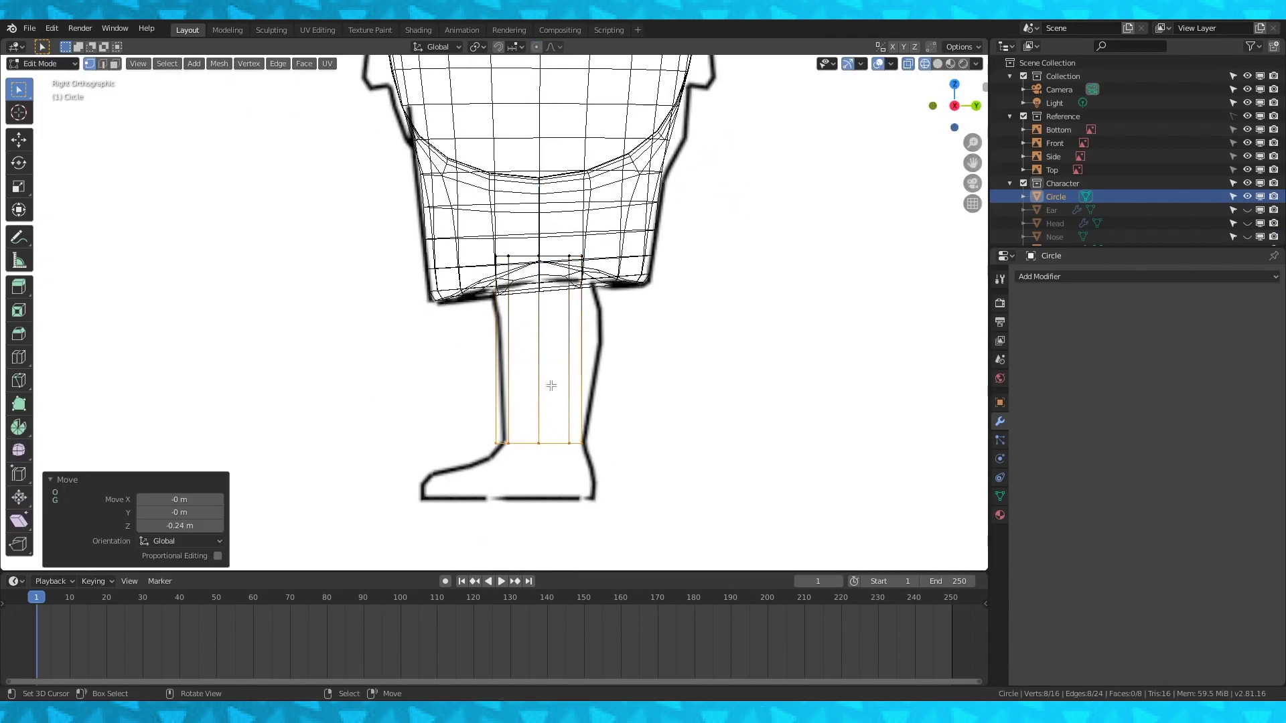
# Scale the ankle loop to 0.857 and compare it with the front reference.
pyautogui.press('s')
pyautogui.click(643, 397)
pyautogui.press('KP_1')
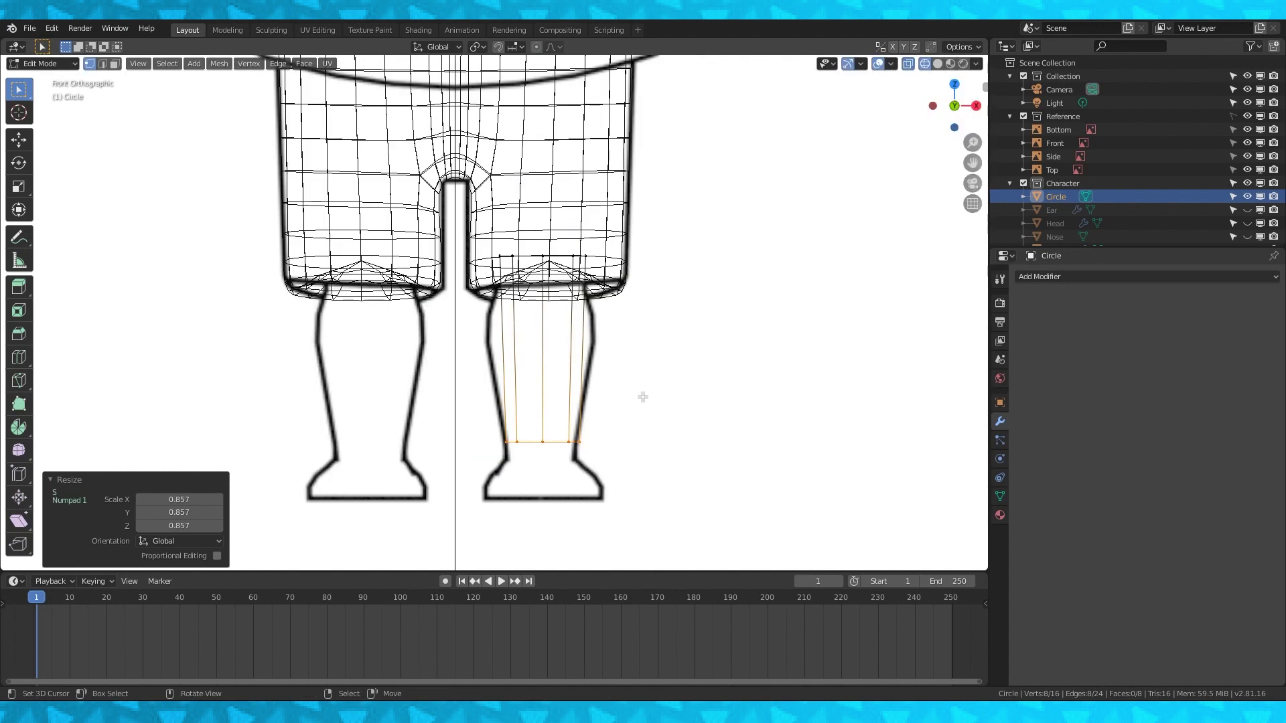
# Add a loop cut across the calf's widest point and scale it to 1.335 to match the front outline.
pyautogui.press('KP_3')
pyautogui.press('KP_1')
pyautogui.hotkey('ctrl', 'r')
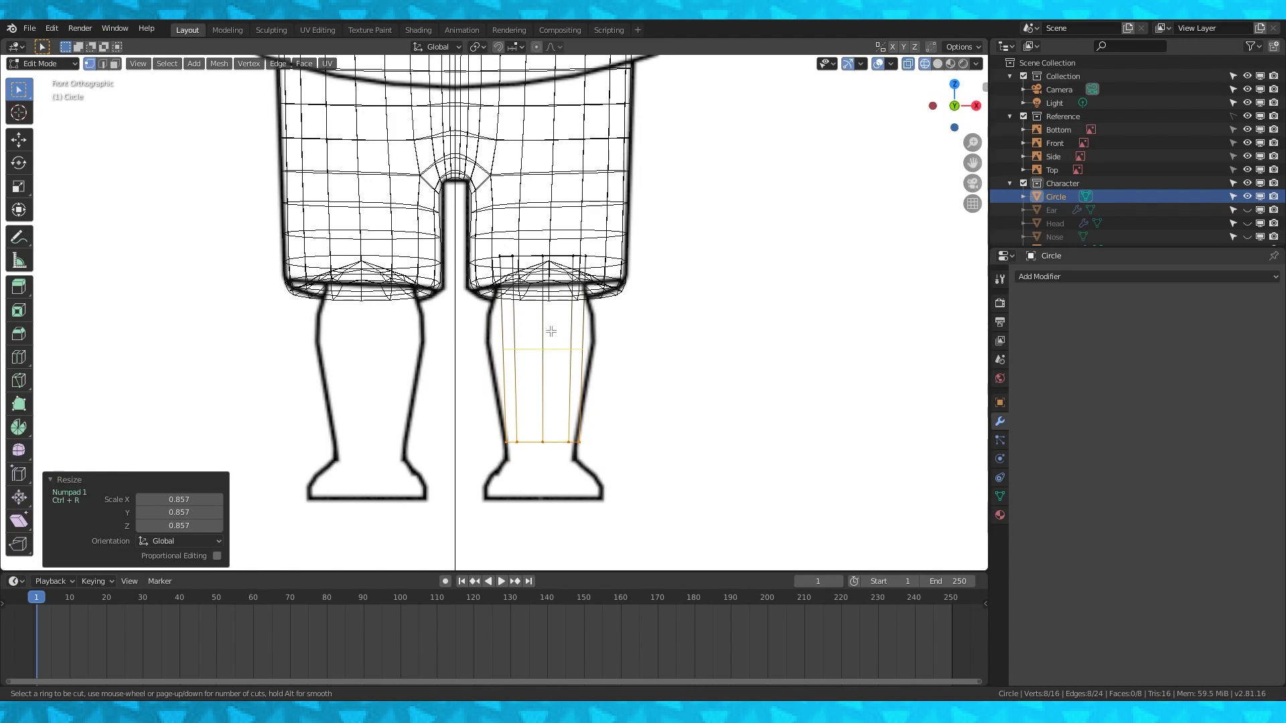
pyautogui.click(550, 331)
pyautogui.click(550, 326)
pyautogui.press('s')
pyautogui.click(630, 330)
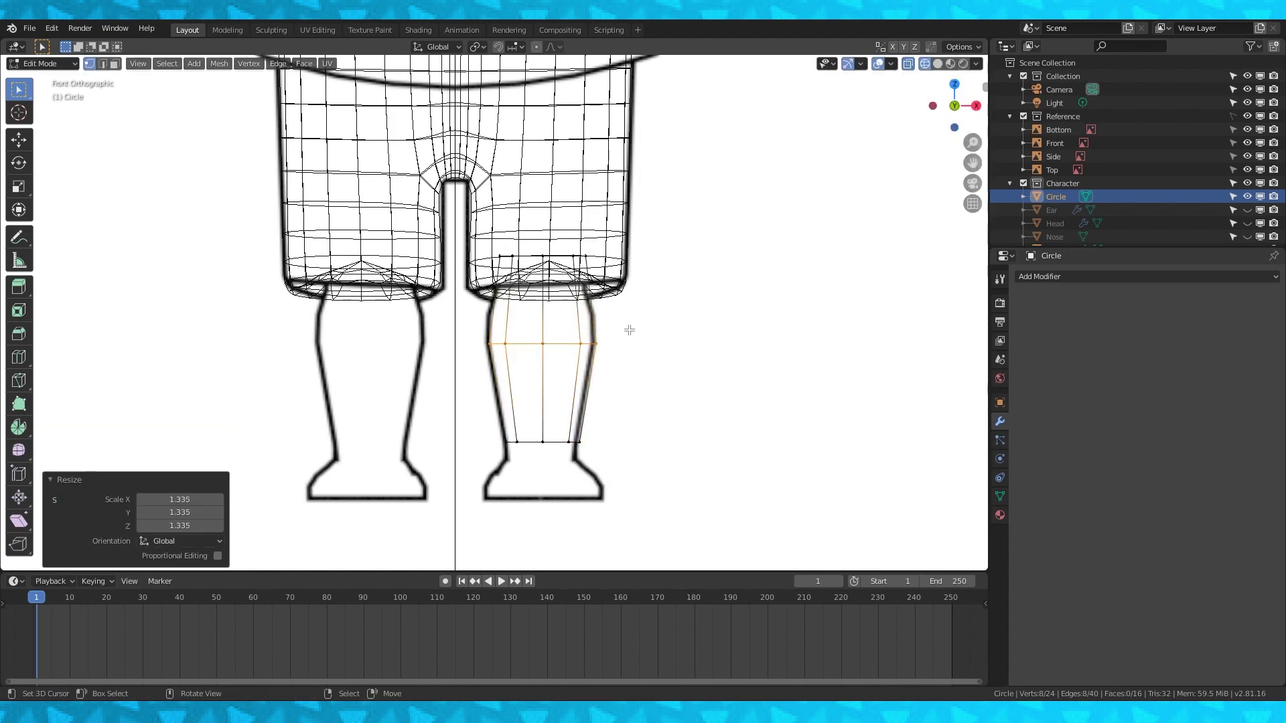
# Add a second loop cut between the calf loop and the shorts' hem and scale it to 1.037.
pyautogui.click(535, 307)
pyautogui.click(536, 310)
pyautogui.press('s')
pyautogui.click(657, 318)
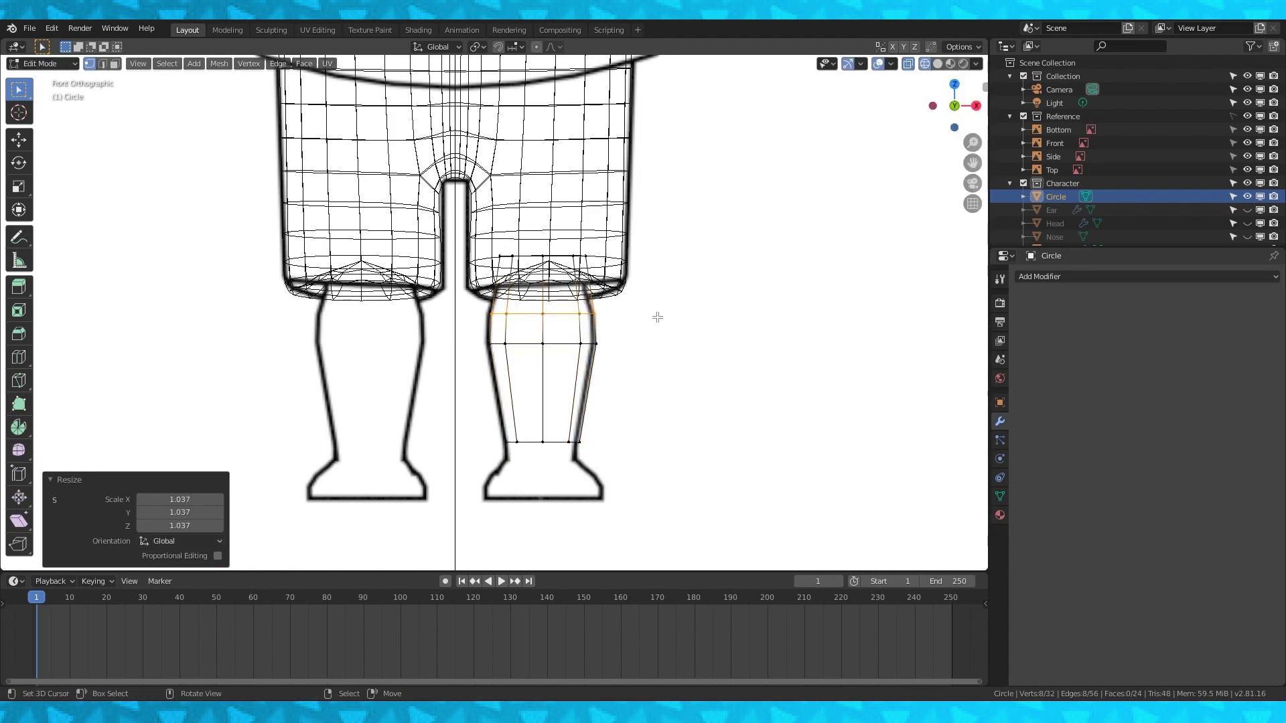
# Scale the calf loop to 0.923 along Y and shift it to fit the leg's side outline.
pyautogui.press('KP_3')
pyautogui.keyDown('alt'); pyautogui.rightClick(591, 340); pyautogui.keyUp('alt')
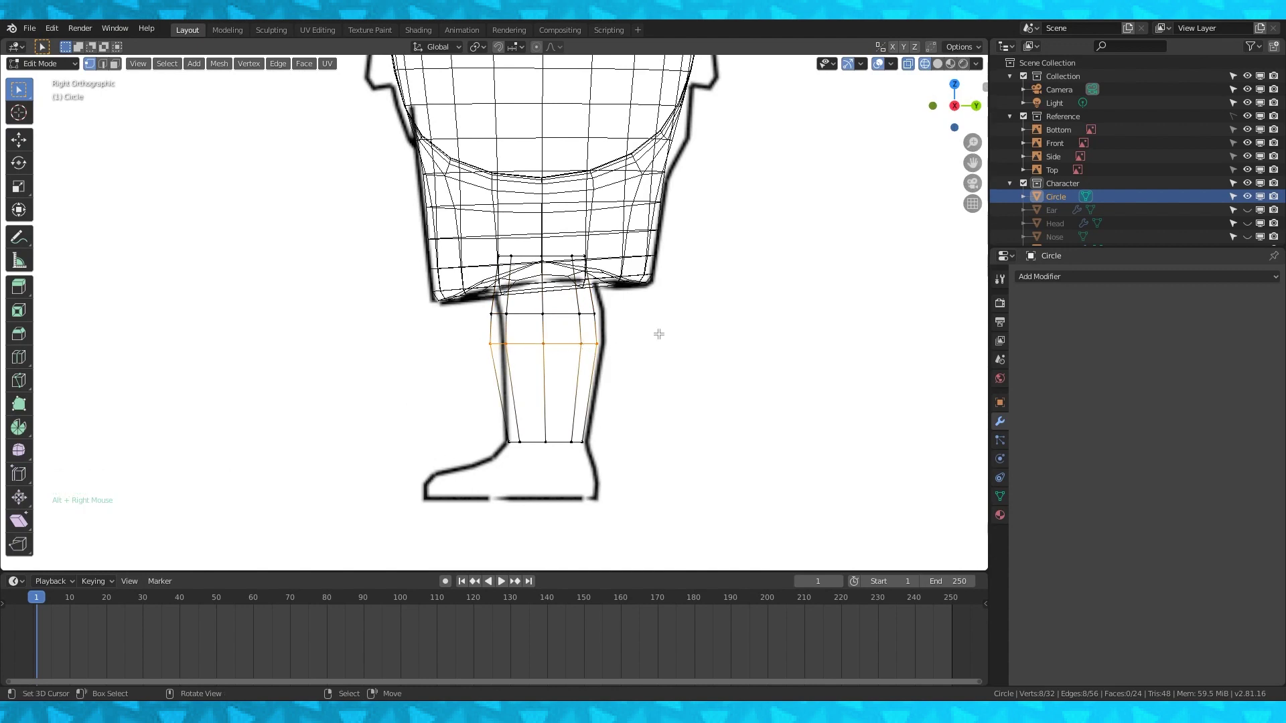
pyautogui.press('s')
pyautogui.press('y')
pyautogui.click(790, 316)
pyautogui.press('g')
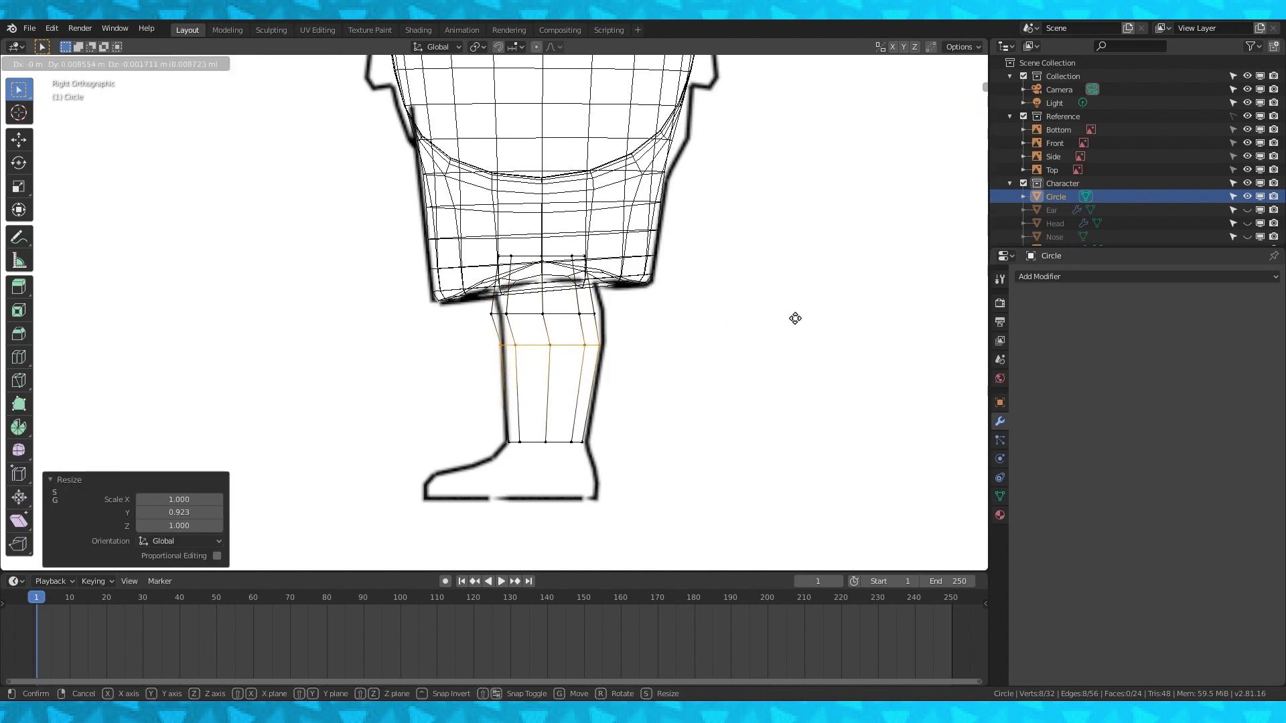
pyautogui.press('Escape')
# Move the loop above the calf about 0.014 m along Y to follow the side outline.
pyautogui.keyDown('alt'); pyautogui.rightClick(663, 301); pyautogui.keyUp('alt')
pyautogui.press('g')
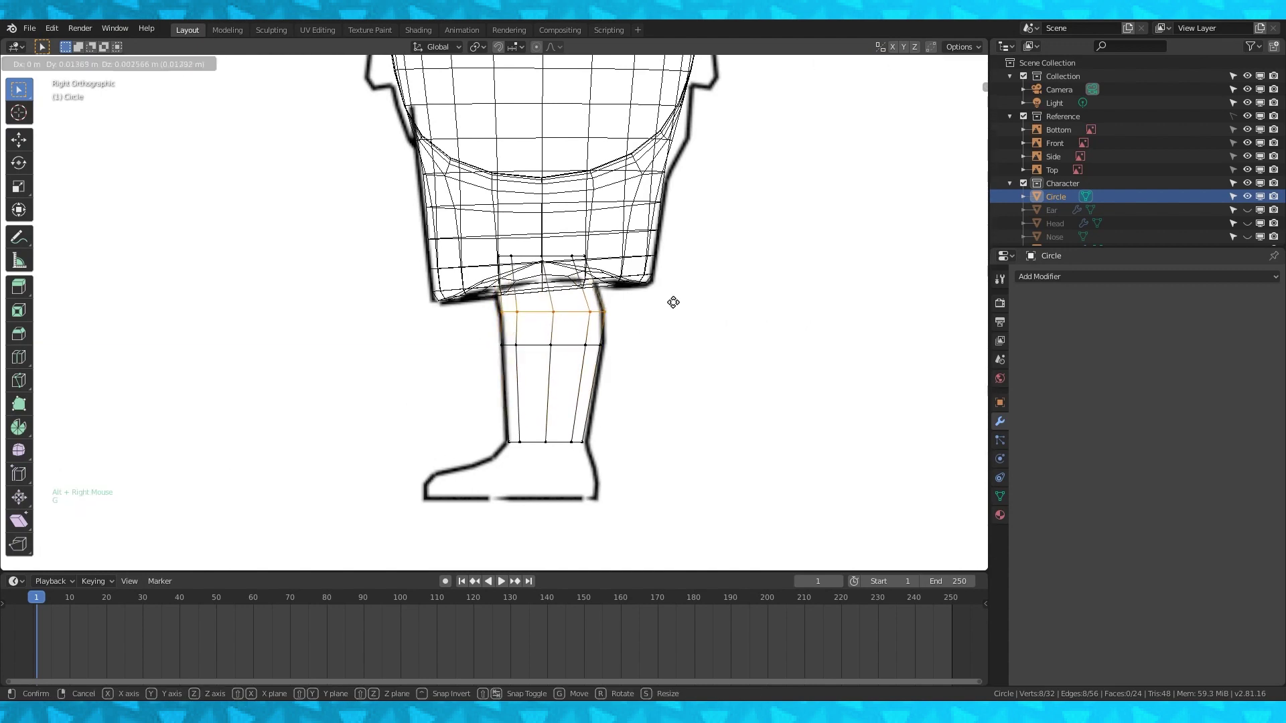
pyautogui.click(673, 303)
# Add a loop cut at the shorts' hem, rotate it -3.99°, and scale and move it to the side outline.
pyautogui.hotkey('ctrl', 'r')
pyautogui.doubleClick(553, 292)
pyautogui.press('r')
pyautogui.click(678, 272)
pyautogui.press('s')
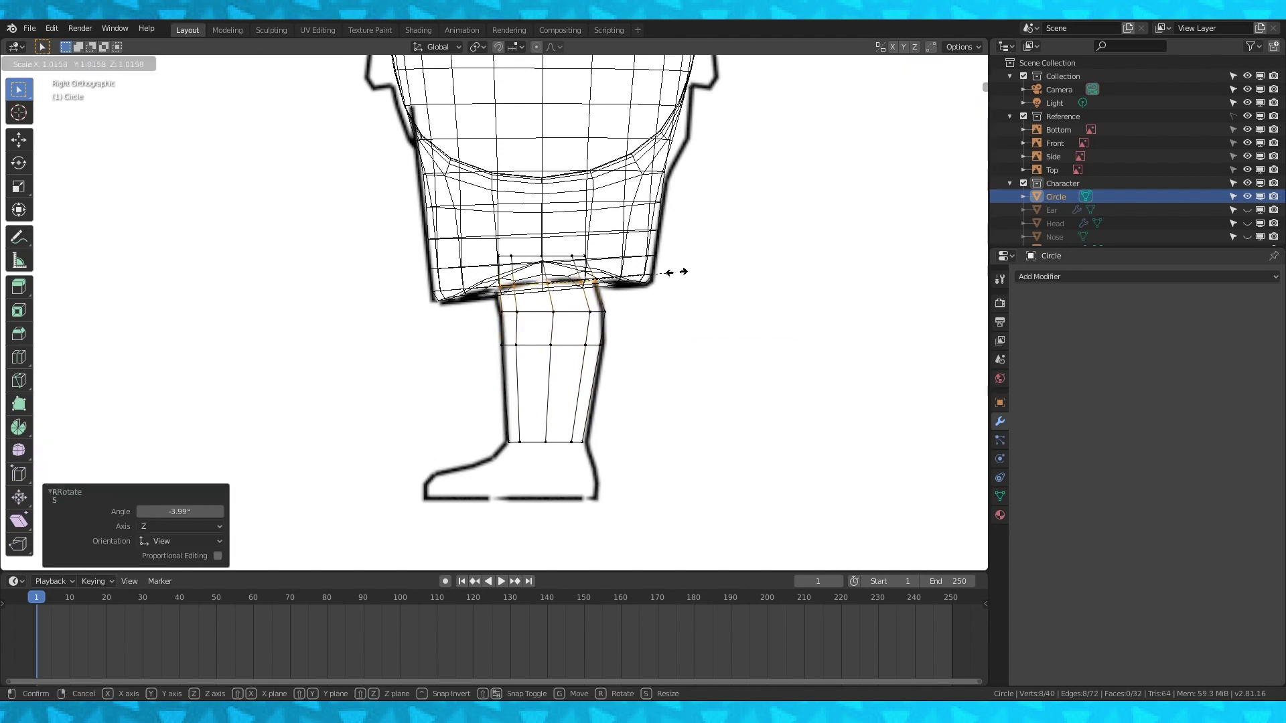
pyautogui.click(683, 267)
pyautogui.press('g')
pyautogui.click(680, 268)
# Nudge the ankle loop into the side outline and extrude it down along Z to the sole line.
pyautogui.keyDown('alt'); pyautogui.rightClick(583, 445); pyautogui.keyUp('alt')
pyautogui.press('g')
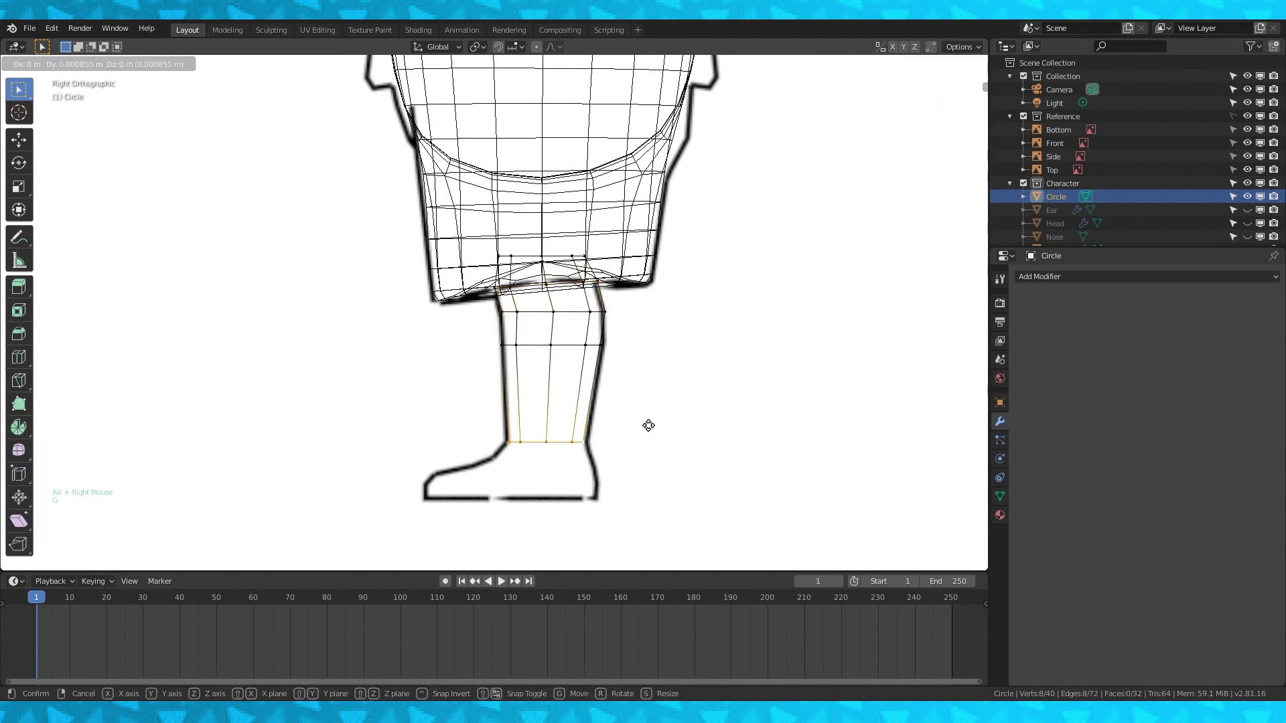
pyautogui.click(648, 426)
pyautogui.press('e')
pyautogui.rightClick(657, 359)
pyautogui.press('g')
pyautogui.press('z')
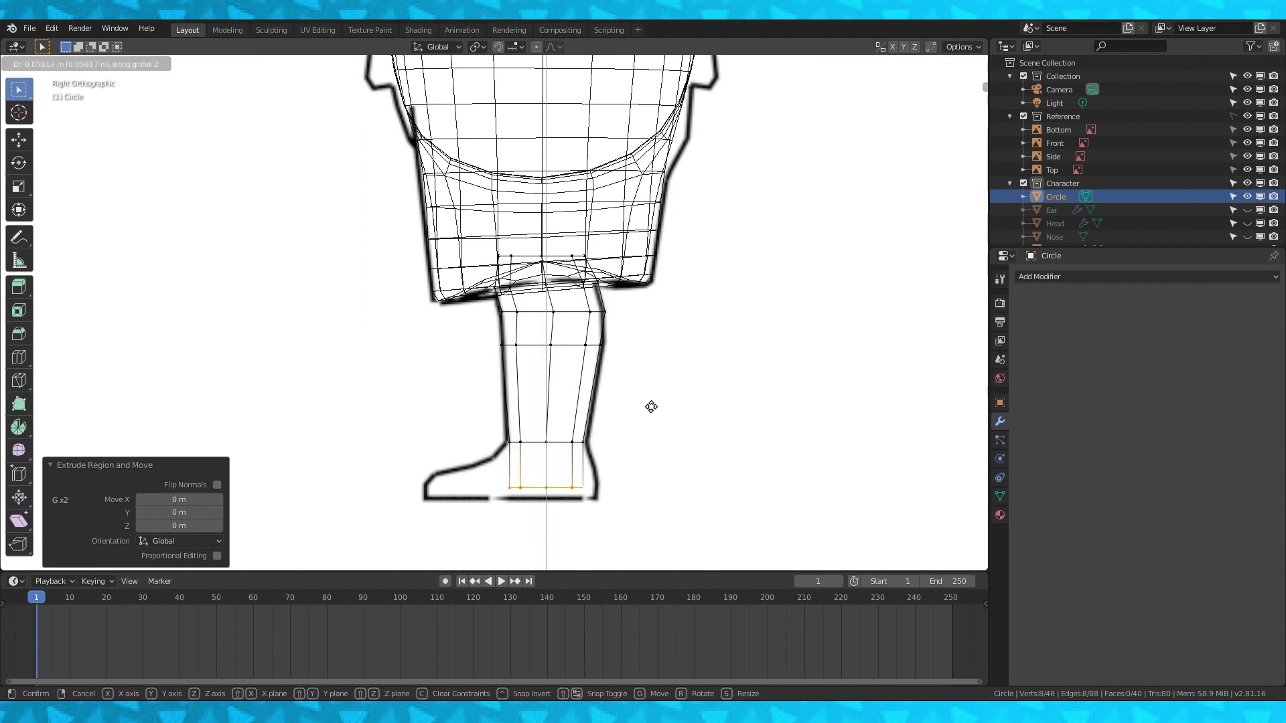
pyautogui.click(593, 499)
# Move the rear sole vertex 0.018 m along Y with proportional editing to reach the heel outline.
pyautogui.press('g')
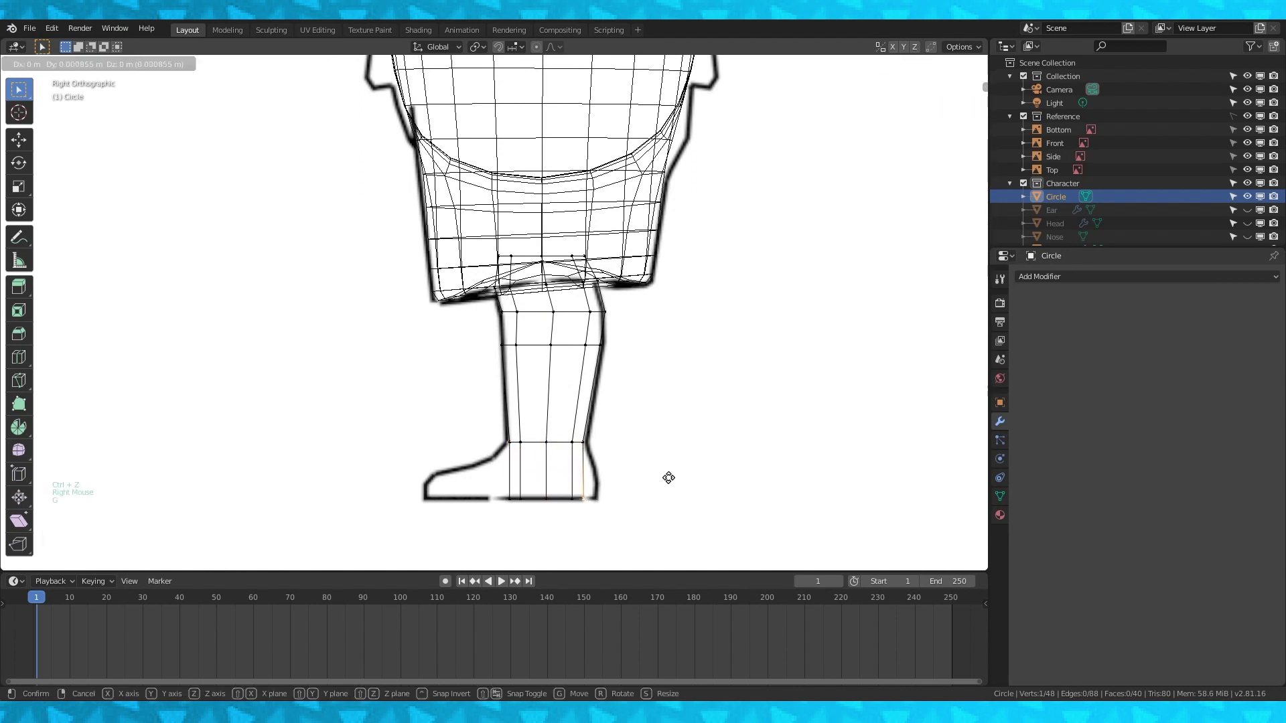
pyautogui.rightClick(670, 477)
pyautogui.press('o')
pyautogui.press('g')
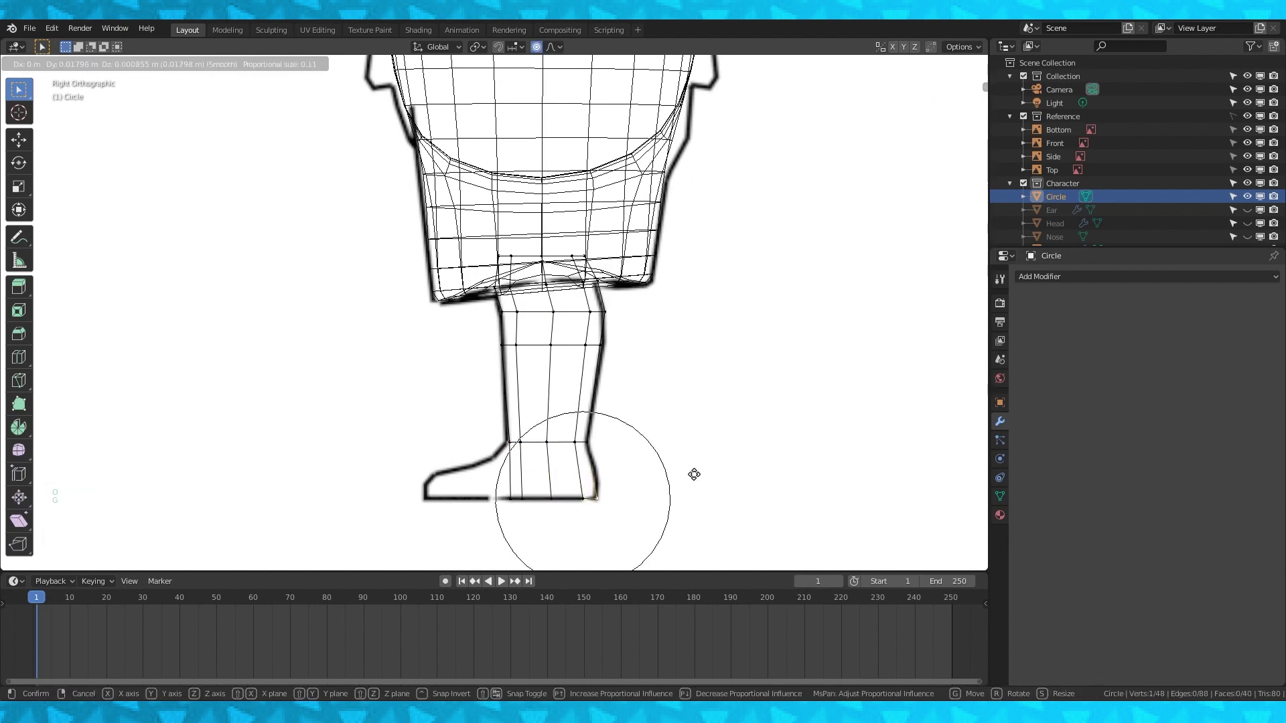
pyautogui.click(694, 474)
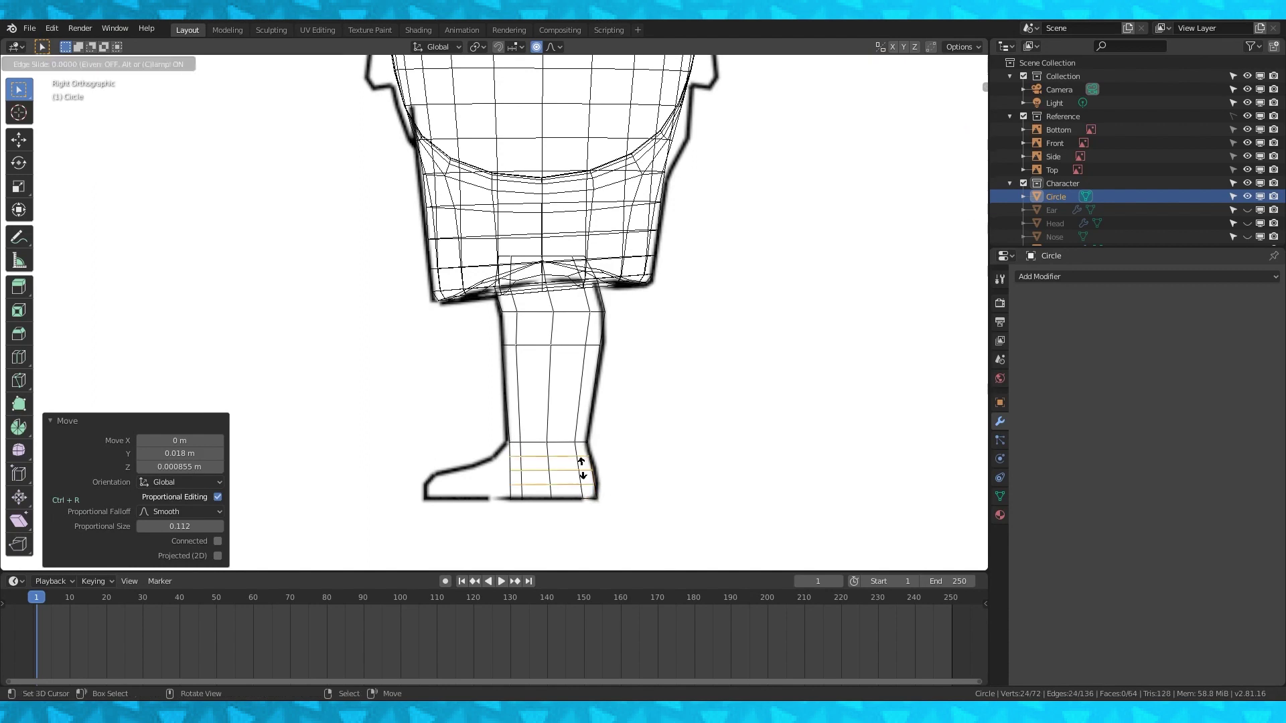
# Add three loop cuts between ankle and sole and pull the heel's middle vertex to the outline with proportional editing.
pyautogui.click(584, 469)
pyautogui.rightClick(594, 468)
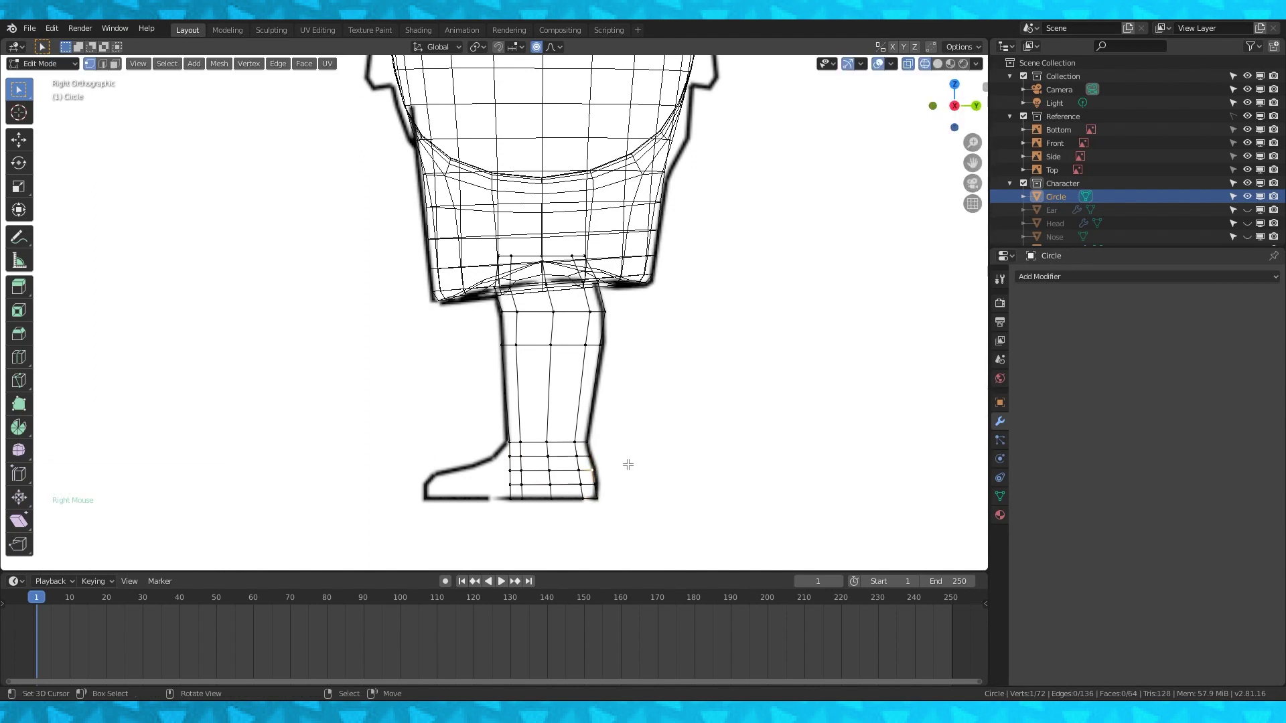
pyautogui.press('g')
pyautogui.scroll(8, 630, 464)
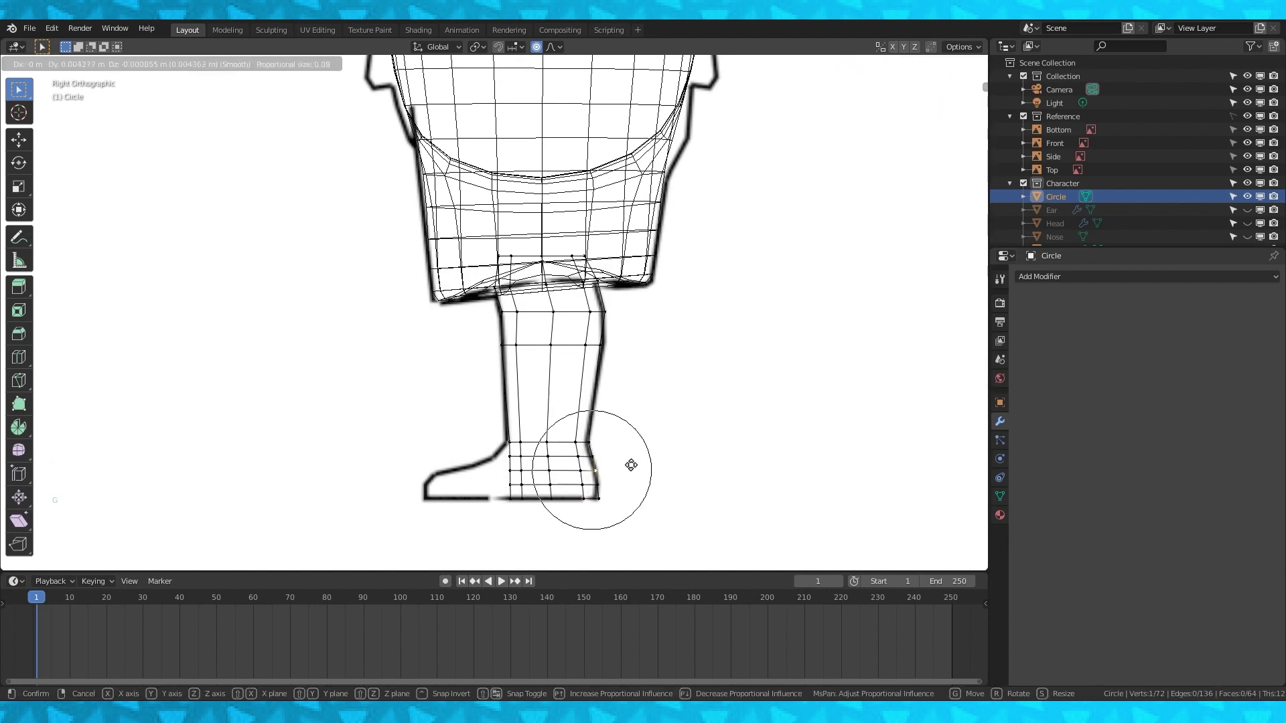
pyautogui.click(632, 465)
# Switch to solid shading and add a mesh circle with 8 vertices for the front of the foot.
pyautogui.press('KP_1')
pyautogui.moveTo(689, 454)
pyautogui.mouseDown(button='middle')
pyautogui.moveTo(697, 422)
pyautogui.moveTo(463, 335)
pyautogui.moveTo(539, 387)
pyautogui.mouseUp(button='middle')
pyautogui.hotkey('shift', 'z')
pyautogui.scroll(-3, 494, 368)
pyautogui.rightClick(468, 375)
pyautogui.moveTo(539, 387); pyautogui.dragTo(603, 388, button='middle')
pyautogui.scroll(2, 602, 388)
pyautogui.hotkey('shift', 'a')
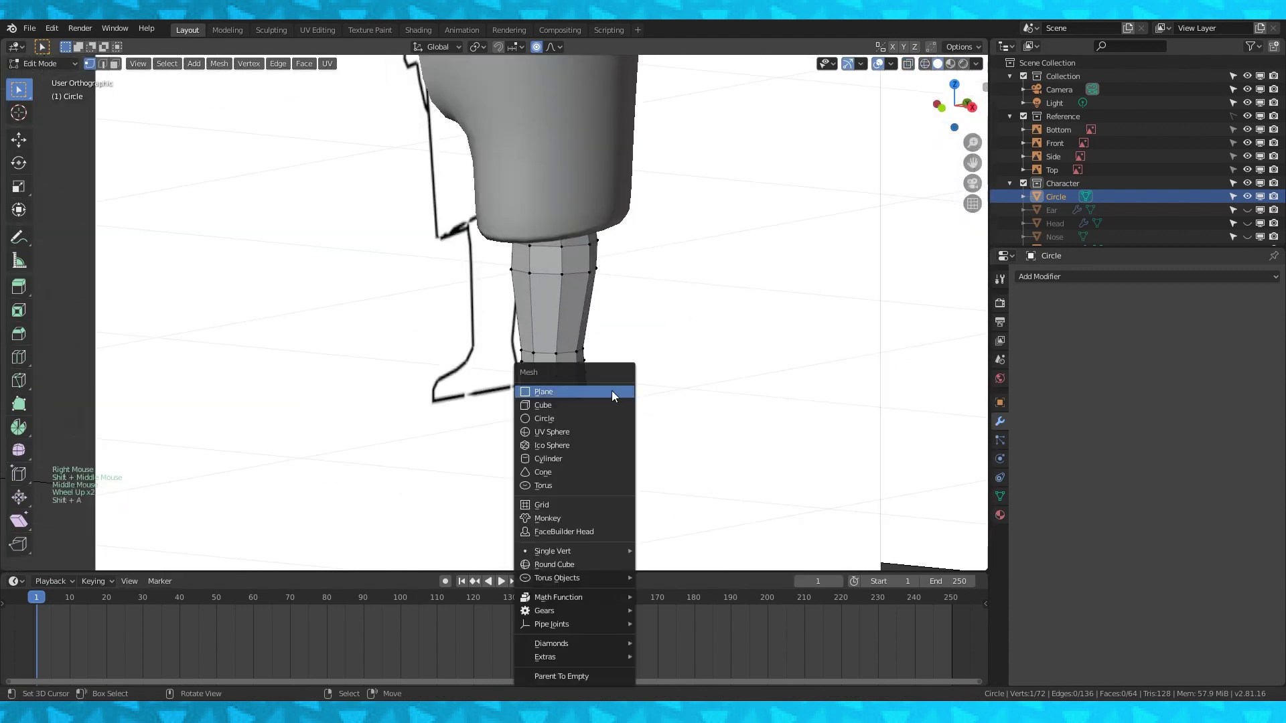
pyautogui.click(557, 420)
pyautogui.scroll(-8, 625, 388)
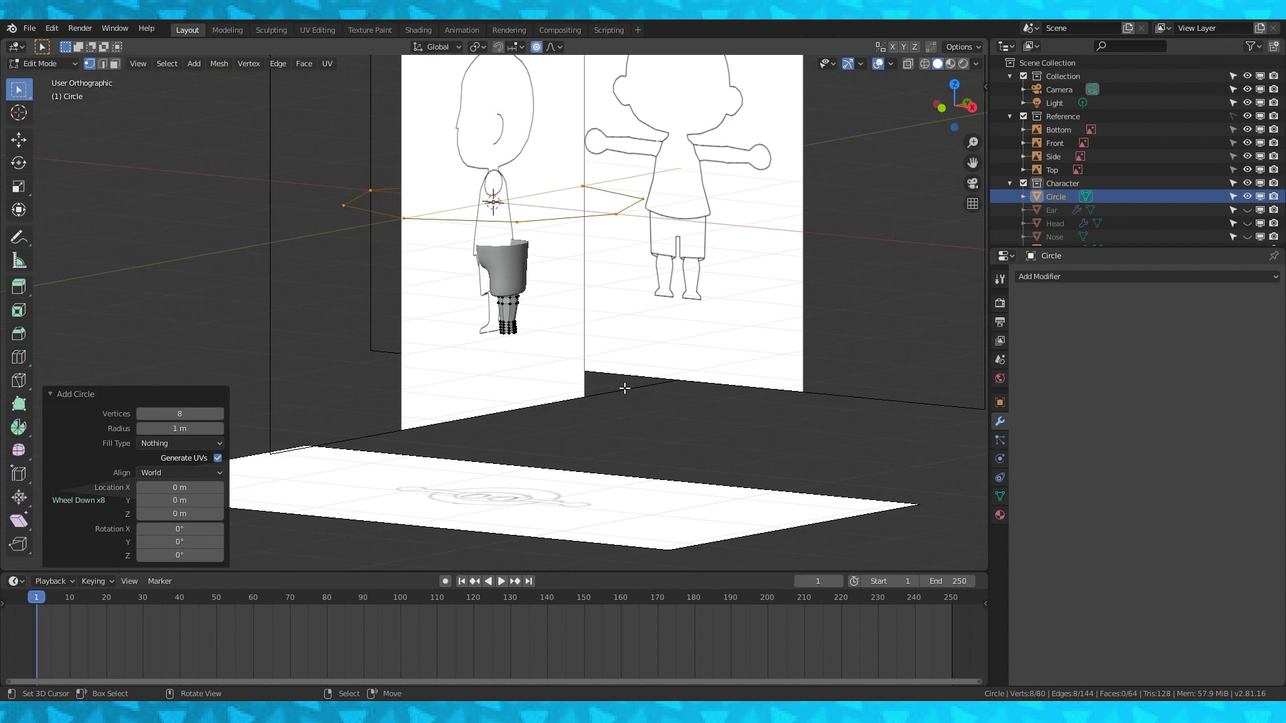
# Move the new circle down along Z to the level of the sole.
pyautogui.press('KP_3')
pyautogui.press('g')
pyautogui.press('z')
pyautogui.click(582, 326)
# Delete the circle's three rear vertices, keeping its front half.
pyautogui.scroll(2, 583, 325)
pyautogui.moveTo(583, 326); pyautogui.dragTo(577, 351, button='middle')
pyautogui.rightClick(630, 384)
pyautogui.keyDown('shift'); pyautogui.rightClick(694, 342); pyautogui.keyUp('shift')
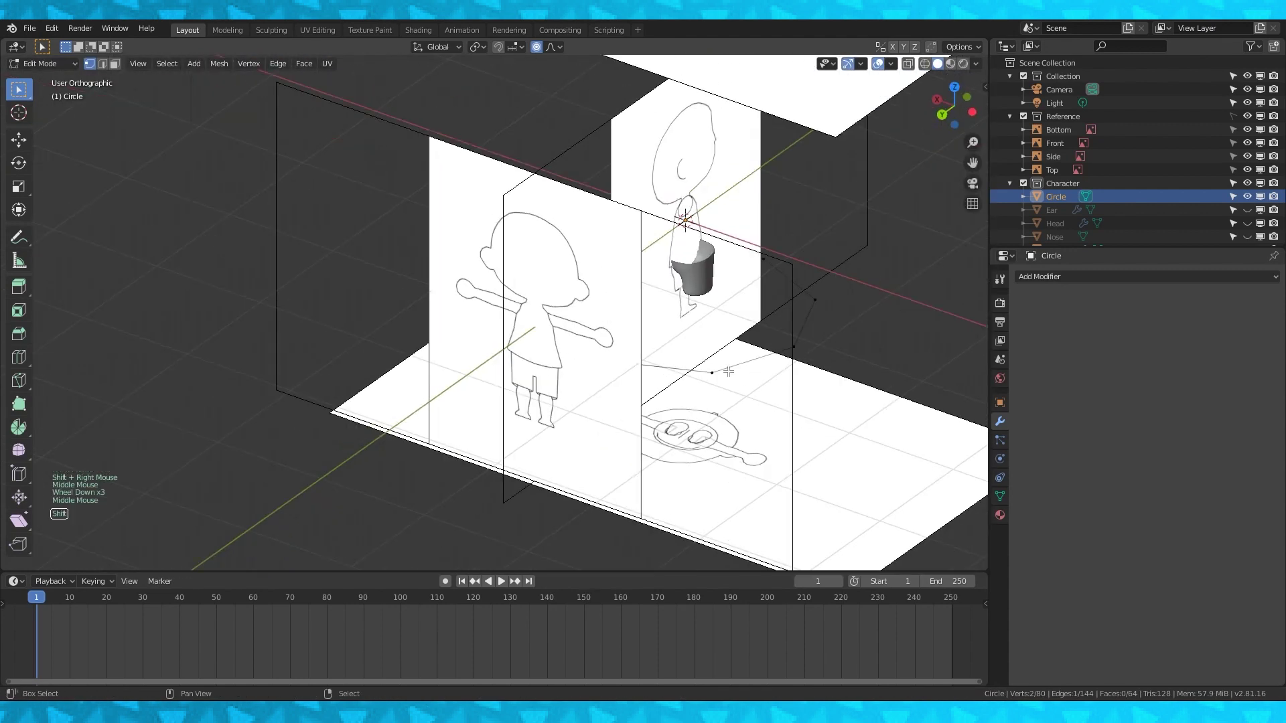
pyautogui.keyDown('shift'); pyautogui.rightClick(728, 371); pyautogui.keyUp('shift')
pyautogui.press('x')
pyautogui.click(728, 371)
# Select the remaining half circle and scale it to 0.184.
pyautogui.keyDown('alt'); pyautogui.rightClick(810, 322); pyautogui.keyUp('alt')
pyautogui.moveTo(813, 321); pyautogui.dragTo(560, 395, button='middle')
pyautogui.press('s')
pyautogui.click(536, 342)
# Center the half circle under the leg in the front view and scale it to 0.399 to match the foot's width.
pyautogui.press('KP_1')
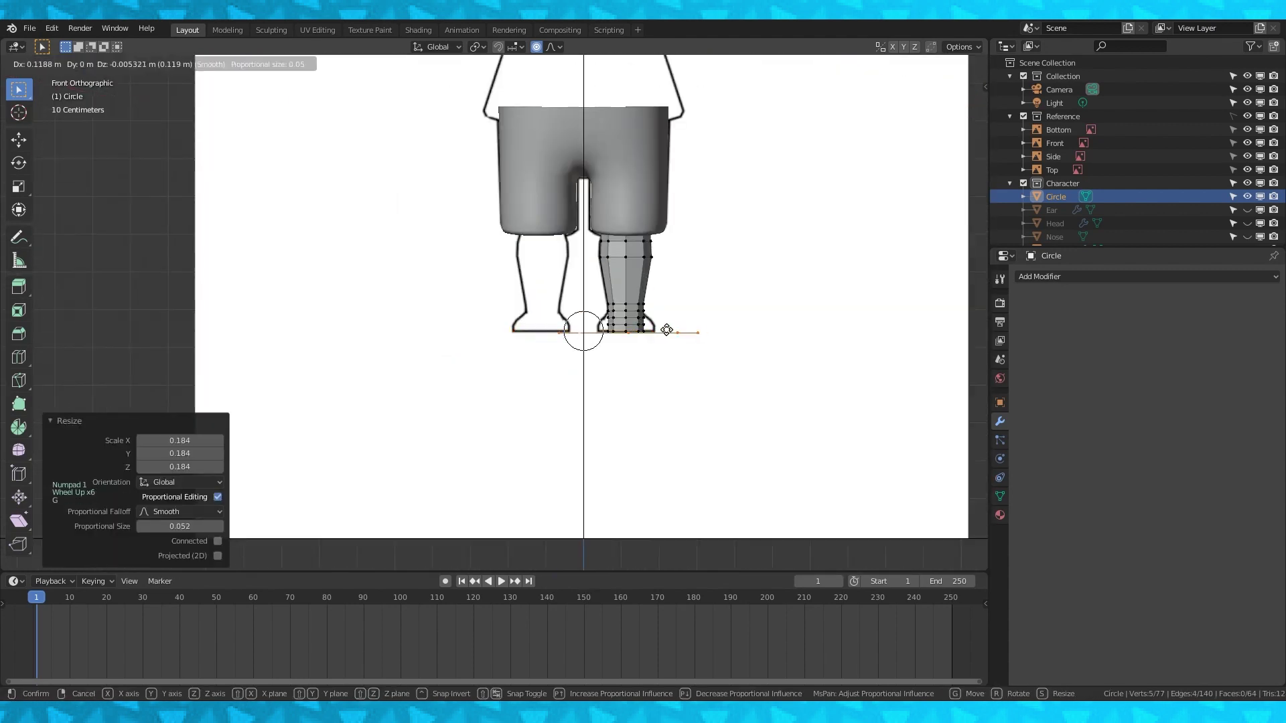
pyautogui.click(663, 329)
pyautogui.scroll(5, 667, 329)
pyautogui.keyDown('shift'); pyautogui.moveTo(964, 335); pyautogui.dragTo(809, 315, button='middle'); pyautogui.keyUp('shift')
pyautogui.press('s')
pyautogui.click(668, 319)
# Move the half circle along Y onto the toe outline of the bottom reference.
pyautogui.press('ctrl+KP_7')
pyautogui.keyDown('shift'); pyautogui.moveTo(668, 320); pyautogui.dragTo(617, 279, button='middle'); pyautogui.keyUp('shift')
pyautogui.scroll(-5, 607, 241)
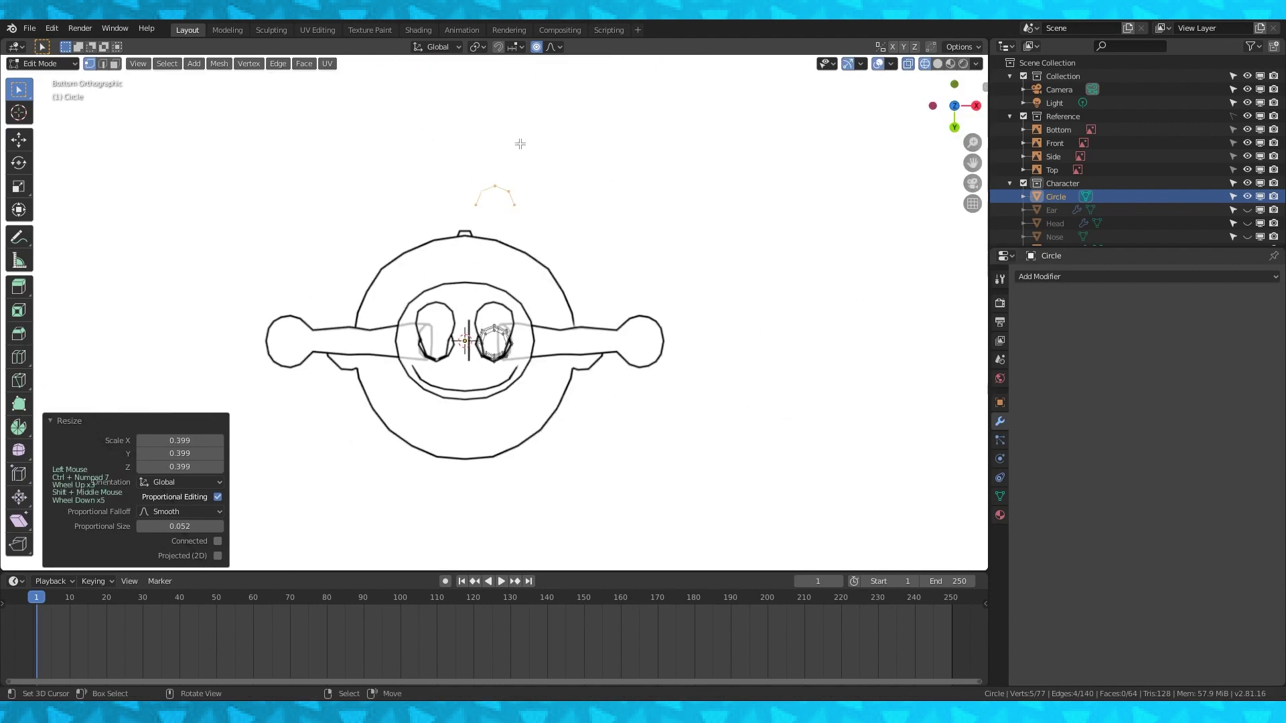
pyautogui.press('g')
pyautogui.press('y')
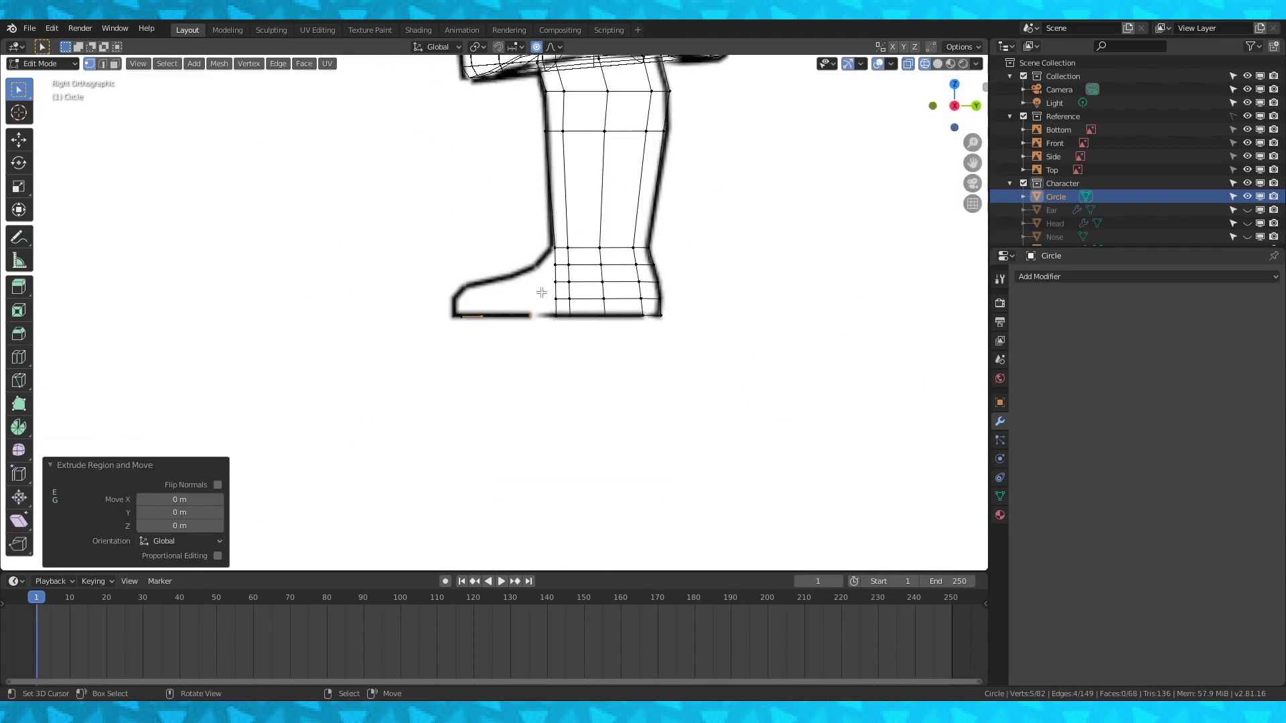
# Turn off proportional editing and raise the extruded toe outline about 0.027 m along Z.
pyautogui.press('o')
pyautogui.press('g')
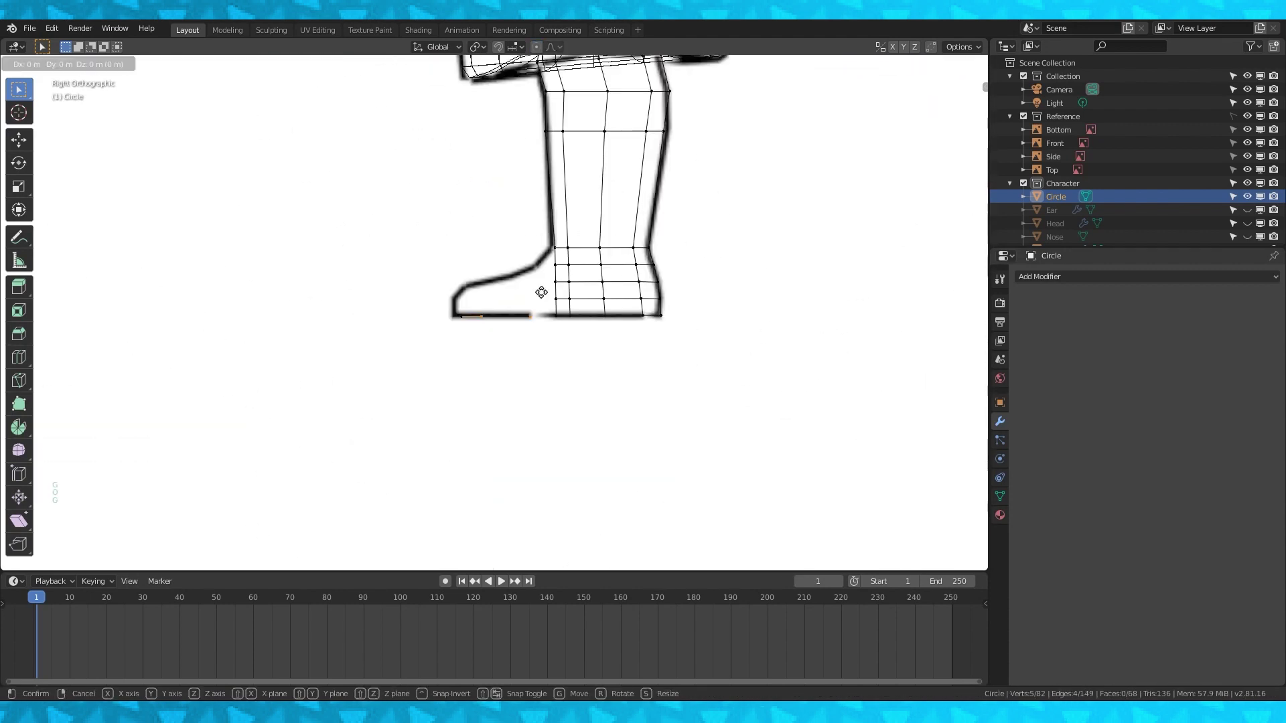
pyautogui.press('z')
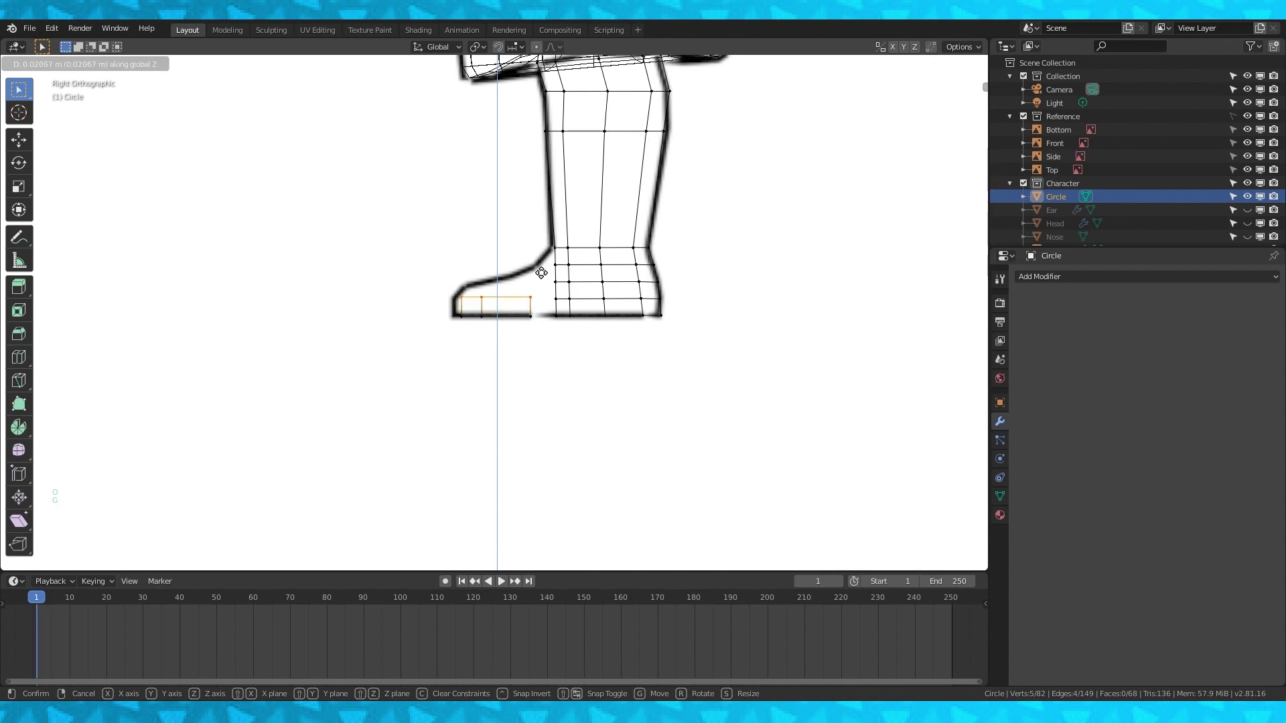
pyautogui.click(540, 272)
# Move the vertical edges of the toe wall to fit the foot shape in the bottom reference.
pyautogui.moveTo(538, 266); pyautogui.dragTo(516, 302, button='middle')
pyautogui.keyDown('alt'); pyautogui.click(472, 338); pyautogui.keyUp('alt')
pyautogui.press('ctrl+KP_7')
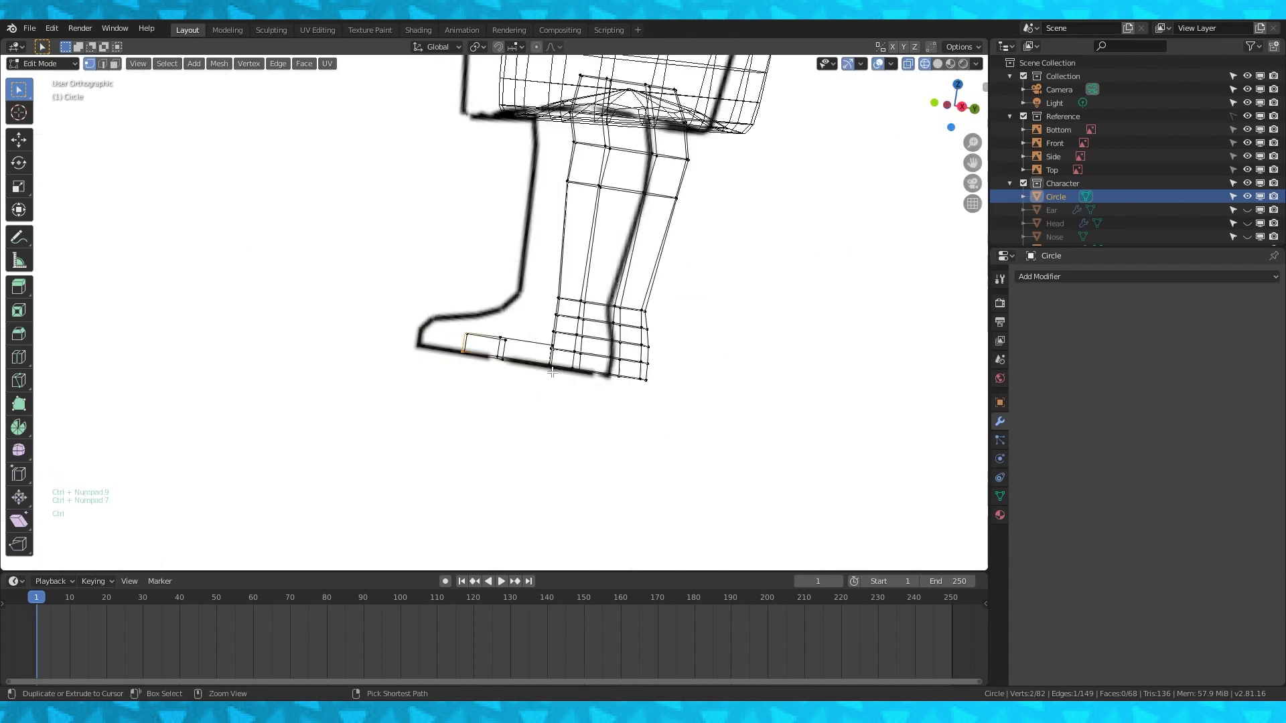
pyautogui.press('g')
pyautogui.click(482, 330)
pyautogui.press('g')
pyautogui.click(436, 332)
pyautogui.press('g')
pyautogui.click(546, 341)
# Extrude the toe wall's upper edge up and back to follow the side outline.
pyautogui.press('KP_3')
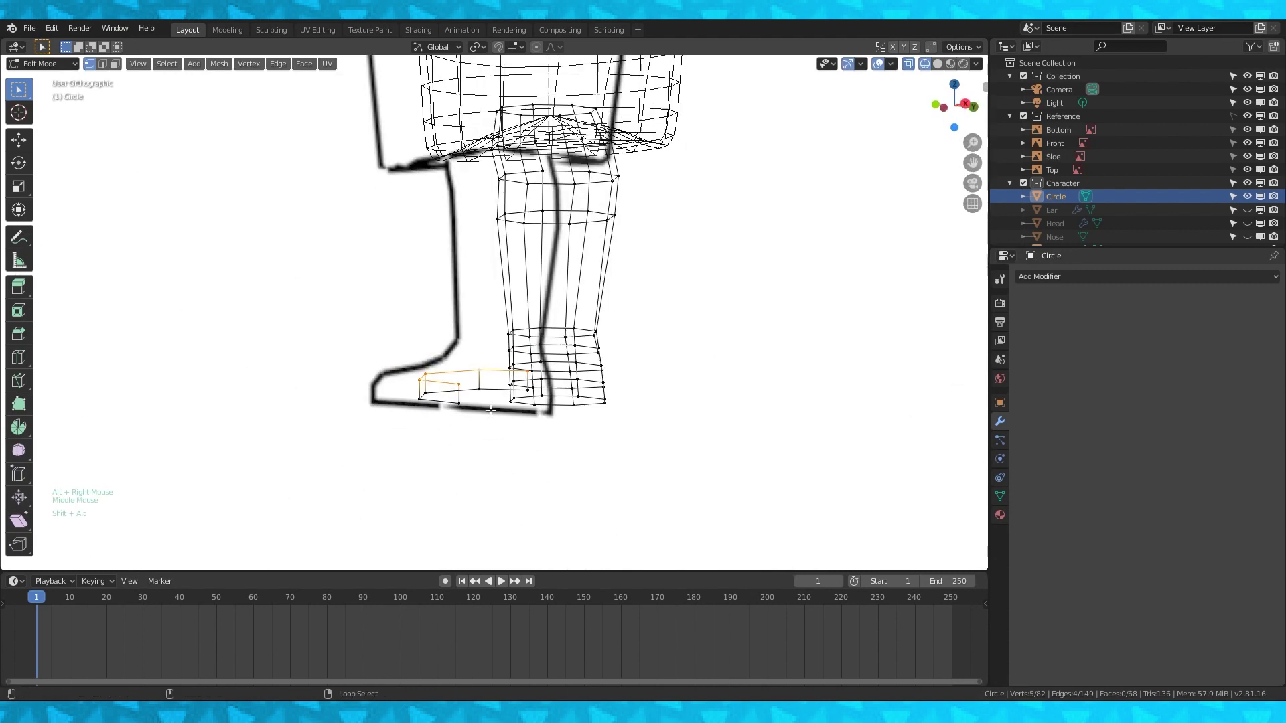
pyautogui.keyDown('alt'); pyautogui.rightClick(466, 386); pyautogui.keyUp('alt')
pyautogui.scroll(2, 466, 386)
pyautogui.press('e')
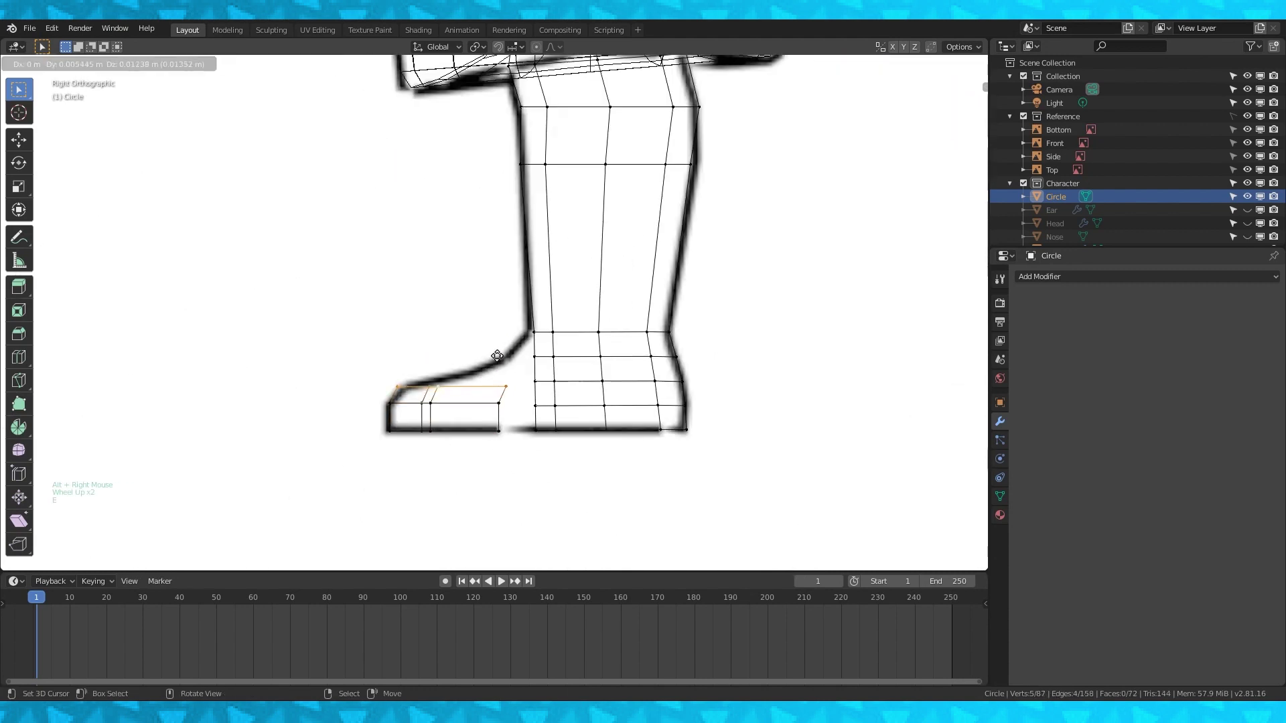
pyautogui.click(506, 356)
# Move the rear vertices of the new upper edge along Y to line up with the vertices below.
pyautogui.press('a')
pyautogui.press('a')
pyautogui.press('a')
pyautogui.press('c')
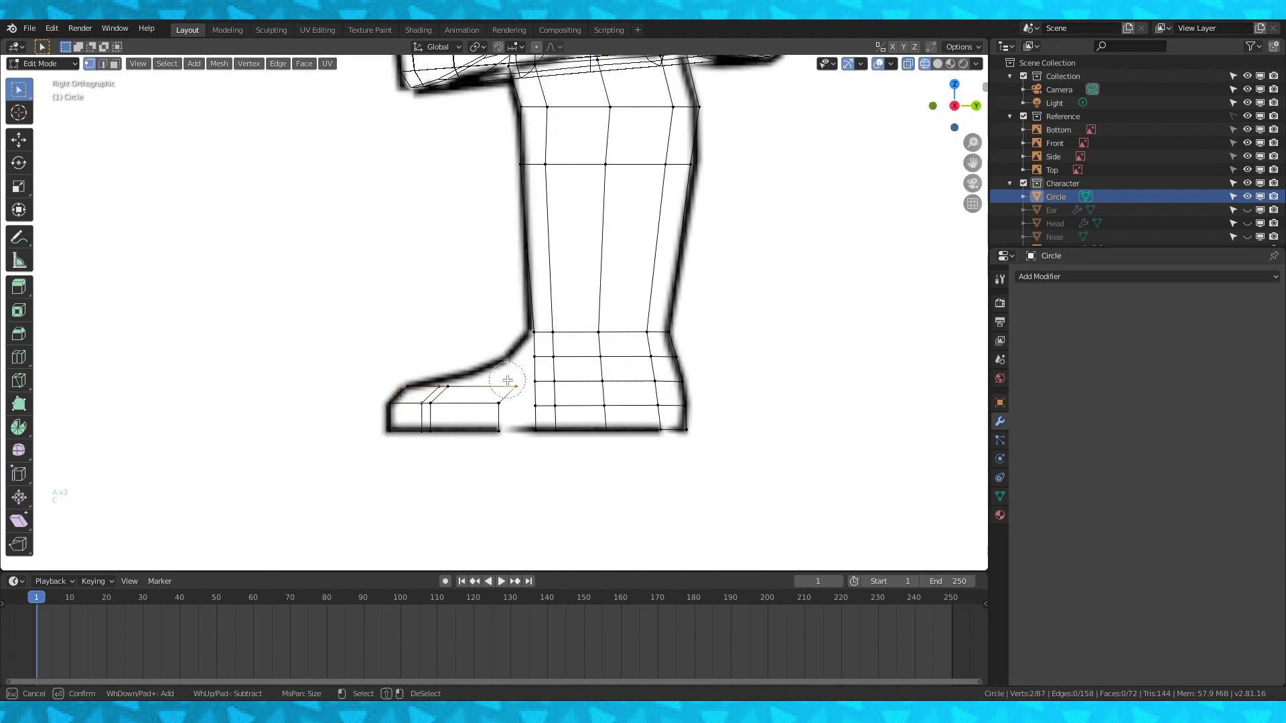
pyautogui.rightClick(508, 381)
pyautogui.press('g')
pyautogui.rightClick(502, 365)
pyautogui.press('g')
pyautogui.press('y')
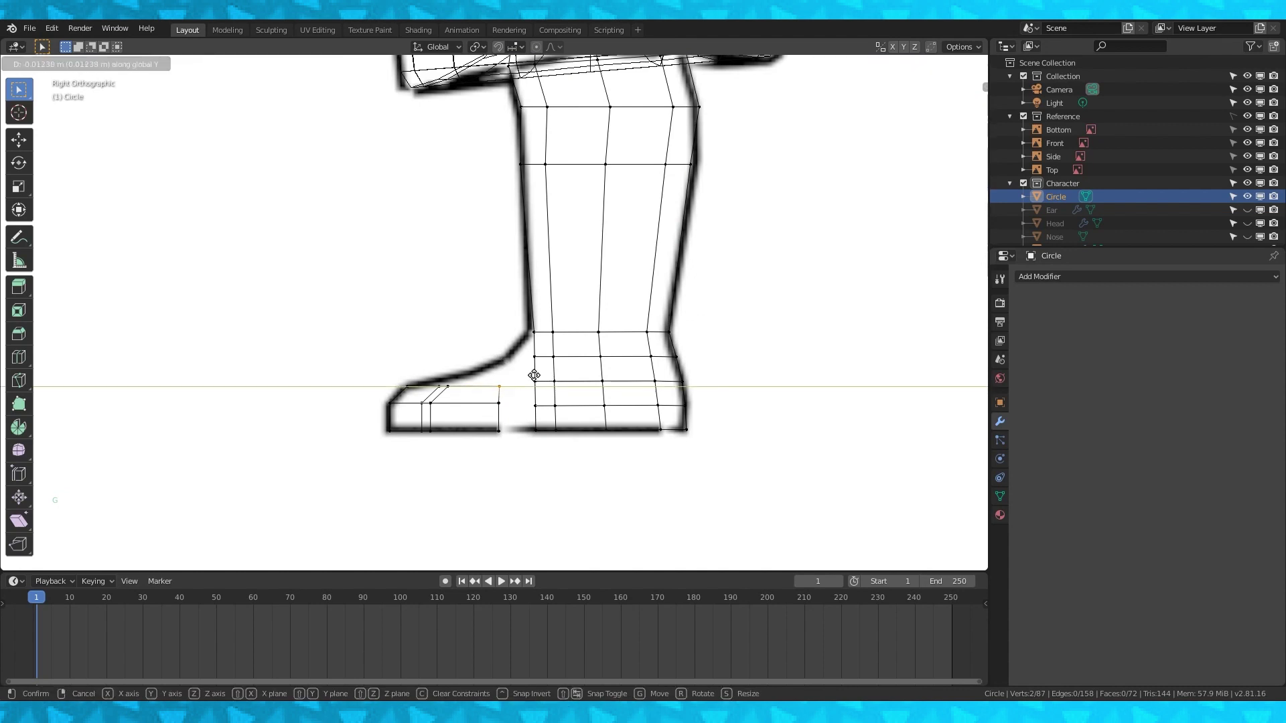
pyautogui.click(533, 375)
# Select the vertices of the toe's upper edge and scale them to 0.929 along X.
pyautogui.press('a')
pyautogui.press('a')
pyautogui.press('a')
pyautogui.press('c')
pyautogui.moveTo(497, 383); pyautogui.dragTo(410, 384)
pyautogui.rightClick(475, 365)
pyautogui.moveTo(476, 365); pyautogui.dragTo(740, 365, button='middle')
pyautogui.press('s')
pyautogui.press('x')
pyautogui.click(724, 364)
# Extrude the toe's upper edge again and scale and move it along the top outline of the foot.
pyautogui.press('KP_3')
pyautogui.press('e')
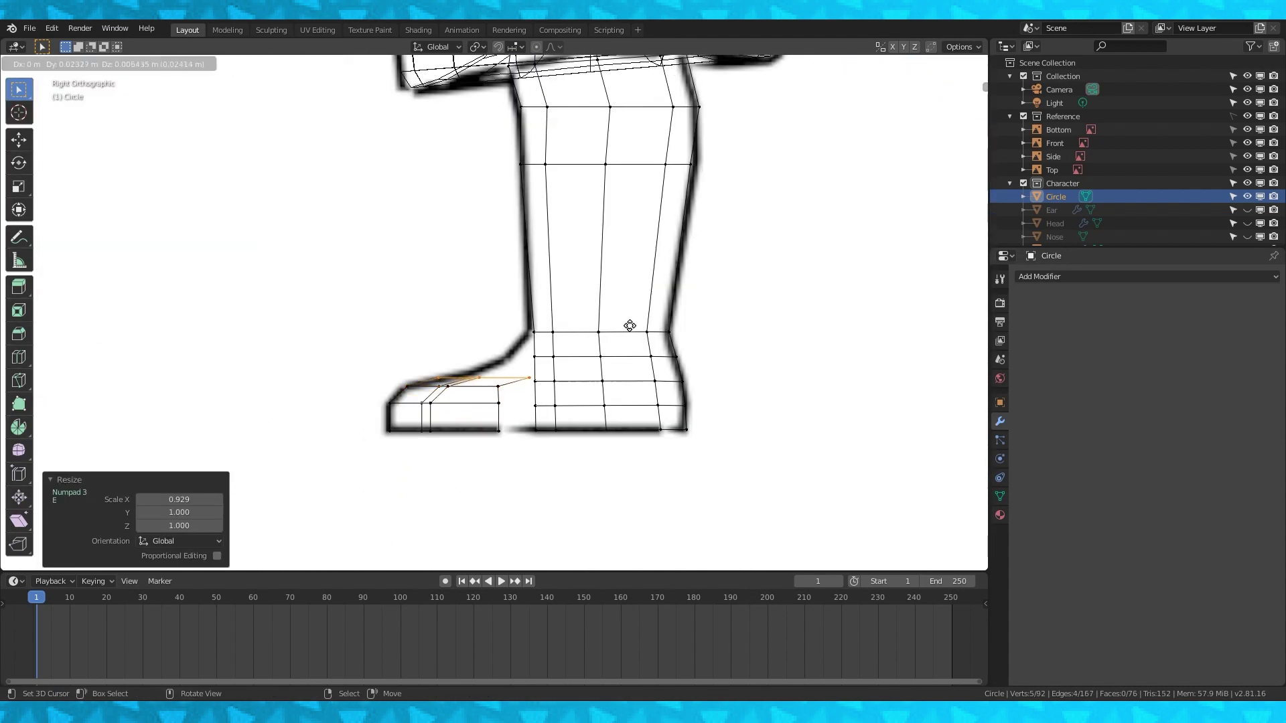
pyautogui.click(629, 324)
pyautogui.press('s')
pyautogui.click(654, 360)
pyautogui.press('g')
pyautogui.click(654, 360)
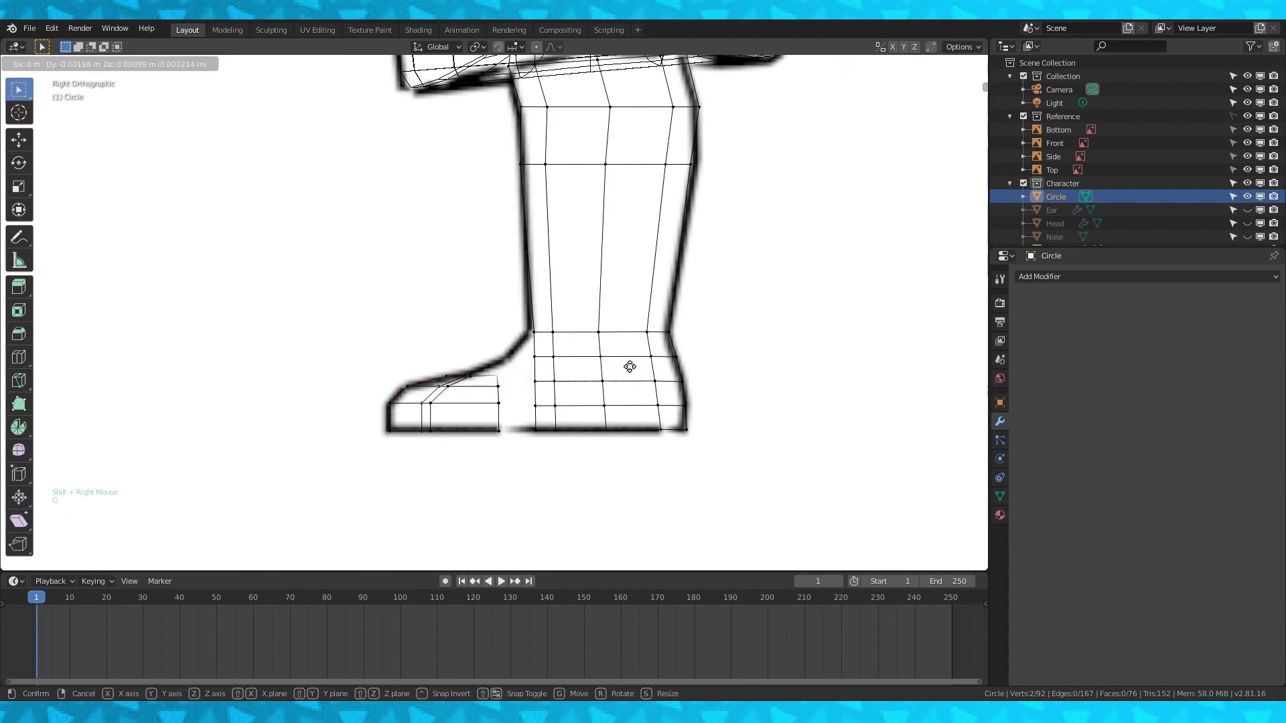
# Delete surplus vertices at the back of the foot's upper edge and undo the last trial edits.
pyautogui.rightClick(524, 359)
pyautogui.moveTo(523, 359); pyautogui.dragTo(590, 369, button='middle')
pyautogui.press('x')
pyautogui.click(529, 419)
pyautogui.rightClick(491, 385)
pyautogui.hotkey('ctrl', 'z')
pyautogui.hotkey('ctrl', 'z')
pyautogui.hotkey('ctrl', 'z')
pyautogui.moveTo(589, 369); pyautogui.dragTo(517, 383, button='middle')
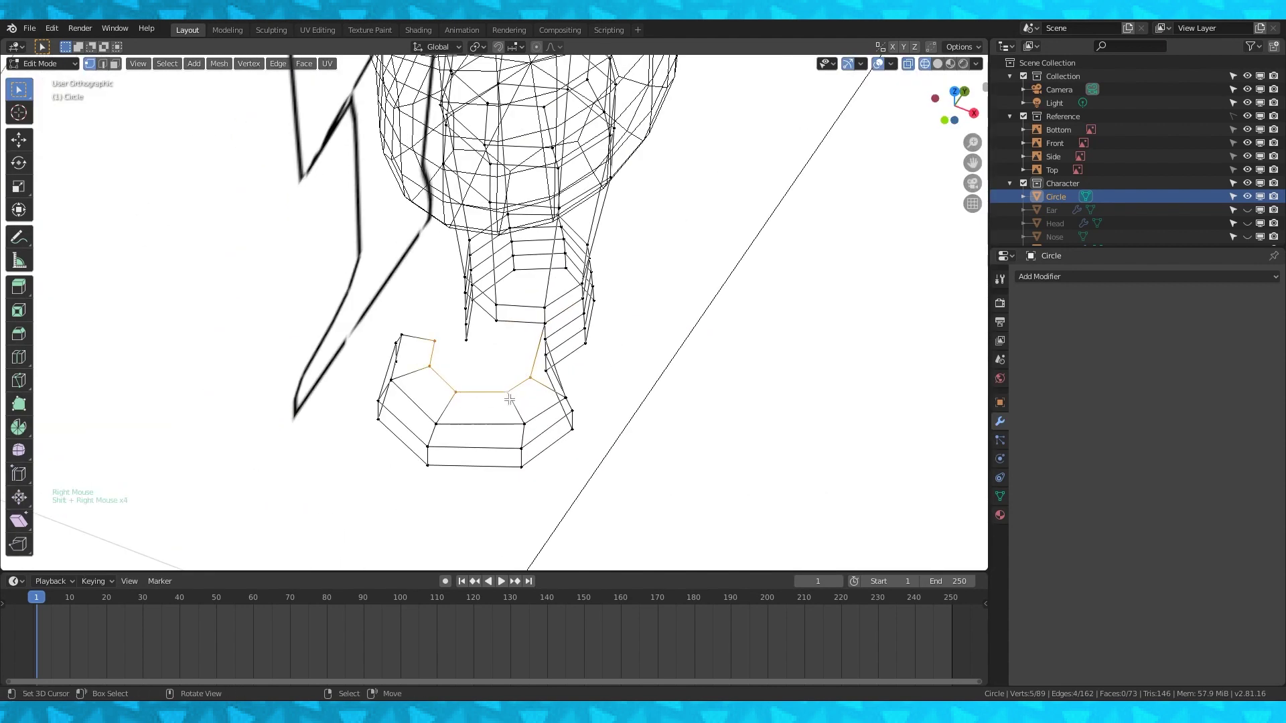
# Fill the opening on top of the foot with a face and subdivide its rear edge.
pyautogui.press('f')
pyautogui.rightClick(525, 379)
pyautogui.press('space')
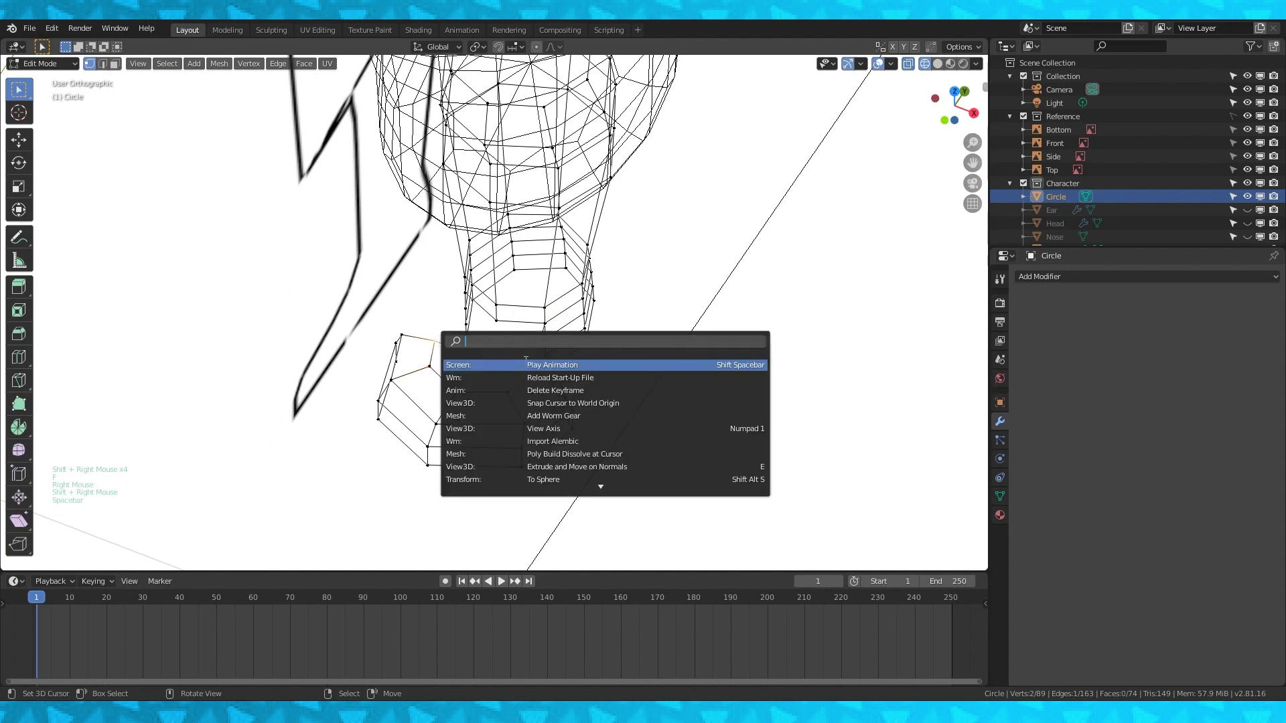
pyautogui.write('sub')
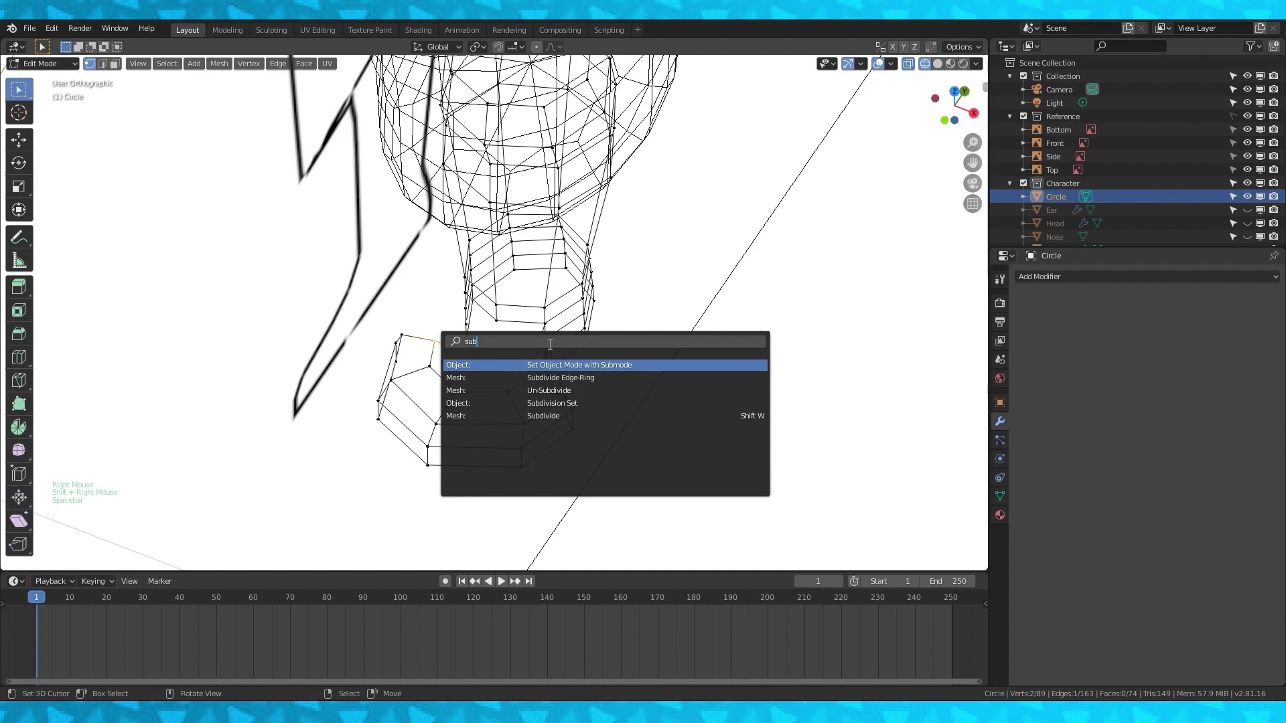
pyautogui.press('Down')
pyautogui.press('Down')
pyautogui.press('Down')
pyautogui.press('Down')
pyautogui.press('Return')
# Connect the new vertex across the top of the foot and fill the gap up to the ankle with faces.
pyautogui.rightClick(478, 360)
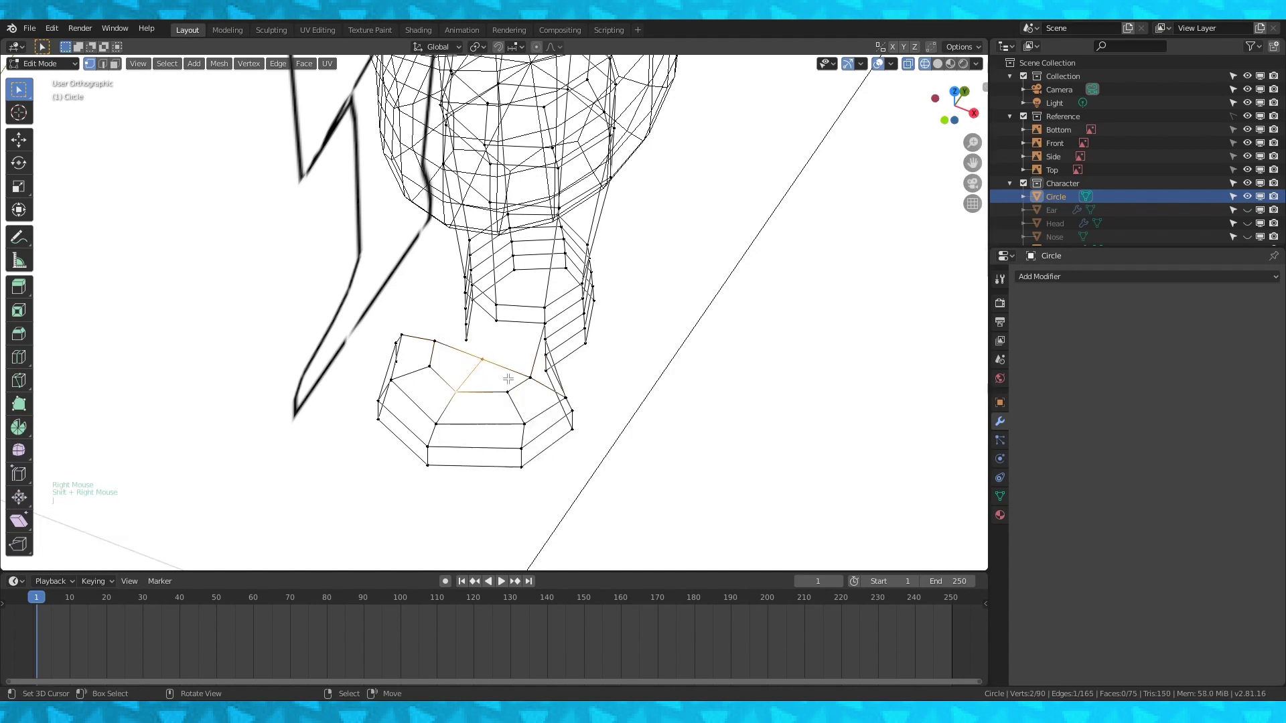
pyautogui.moveTo(530, 375)
pyautogui.mouseDown(button='middle')
pyautogui.moveTo(556, 345)
pyautogui.moveTo(515, 378)
pyautogui.moveTo(537, 381)
pyautogui.mouseUp(button='middle')
pyautogui.press('f')
pyautogui.press('f')
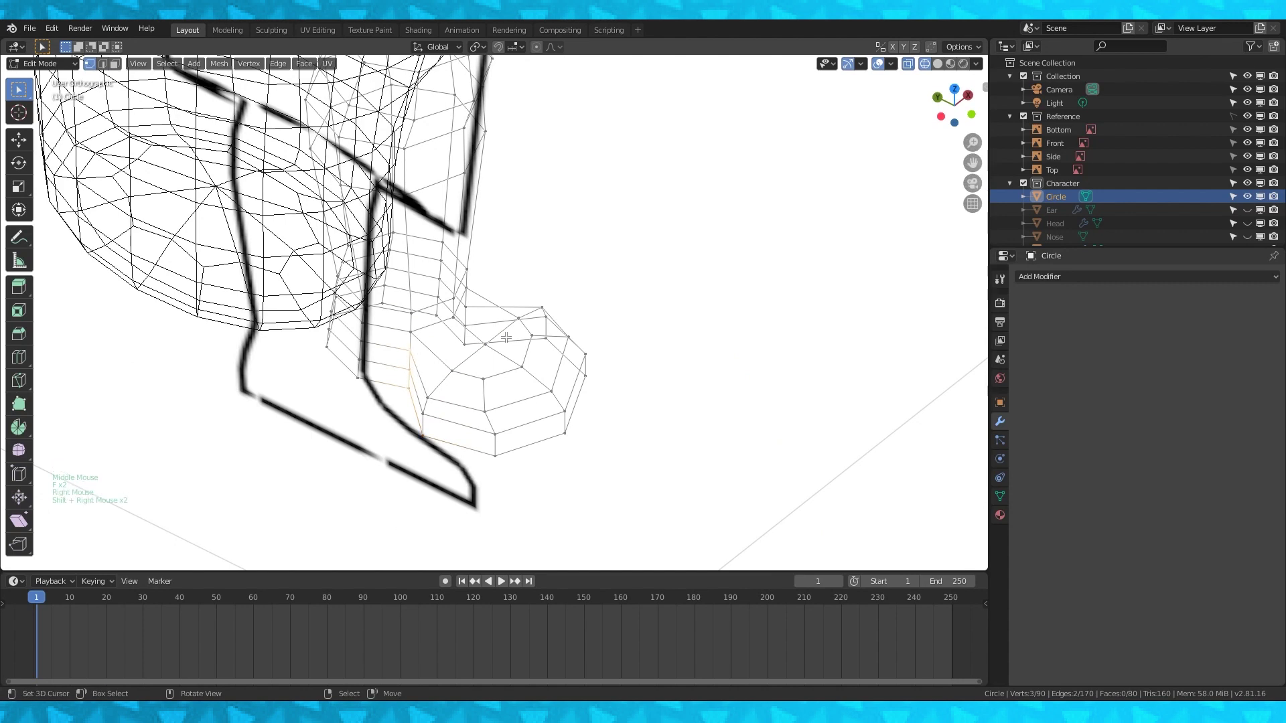
# Select the vertices along the side of the foot below the ankle and scale them along X.
pyautogui.moveTo(506, 338); pyautogui.dragTo(583, 355, button='middle')
pyautogui.moveTo(392, 346)
pyautogui.mouseDown(button='middle')
pyautogui.moveTo(431, 416)
pyautogui.moveTo(570, 408)
pyautogui.moveTo(552, 341)
pyautogui.moveTo(516, 315)
pyautogui.mouseUp(button='middle')
pyautogui.keyDown('shift'); pyautogui.rightClick(436, 413); pyautogui.keyUp('shift')
pyautogui.keyDown('shift'); pyautogui.rightClick(435, 391); pyautogui.keyUp('shift')
pyautogui.press('s')
pyautogui.press('x')
pyautogui.click(593, 393)
# Hide the reference images and fill one lengthwise half of the open sole with a face.
pyautogui.hotkey('shift', 'z')
pyautogui.rightClick(527, 383)
pyautogui.moveTo(528, 383); pyautogui.dragTo(468, 355, button='middle')
pyautogui.click(1246, 116)
pyautogui.moveTo(509, 227); pyautogui.dragTo(482, 168, button='middle')
pyautogui.keyDown('shift'); pyautogui.rightClick(436, 156); pyautogui.keyUp('shift')
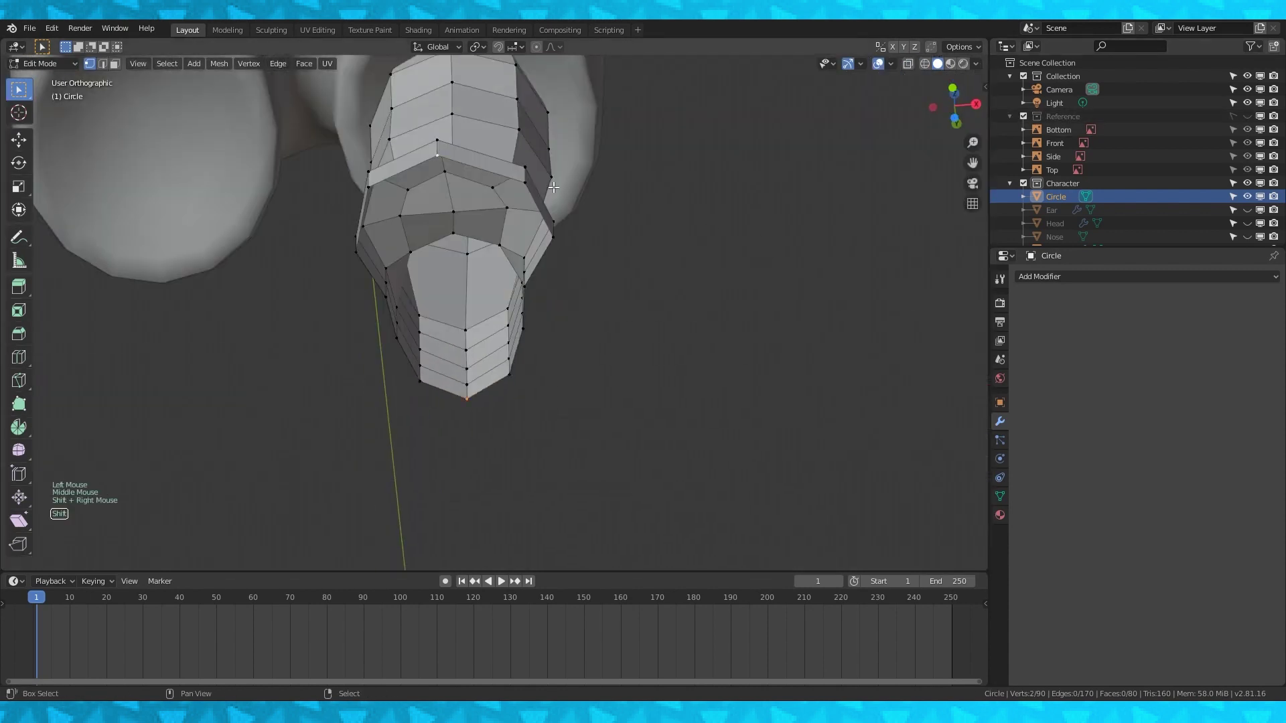
pyautogui.keyDown('shift'); pyautogui.rightClick(540, 298); pyautogui.keyUp('shift')
pyautogui.moveTo(554, 188); pyautogui.dragTo(620, 292, button='middle')
pyautogui.keyDown('shift'); pyautogui.rightClick(509, 298); pyautogui.keyUp('shift')
pyautogui.press('f')
# Select the remaining rim vertices and fill the other half of the sole with a face.
pyautogui.rightClick(467, 395)
pyautogui.moveTo(509, 375); pyautogui.dragTo(609, 345, button='middle')
pyautogui.keyDown('shift'); pyautogui.rightClick(519, 205); pyautogui.keyUp('shift')
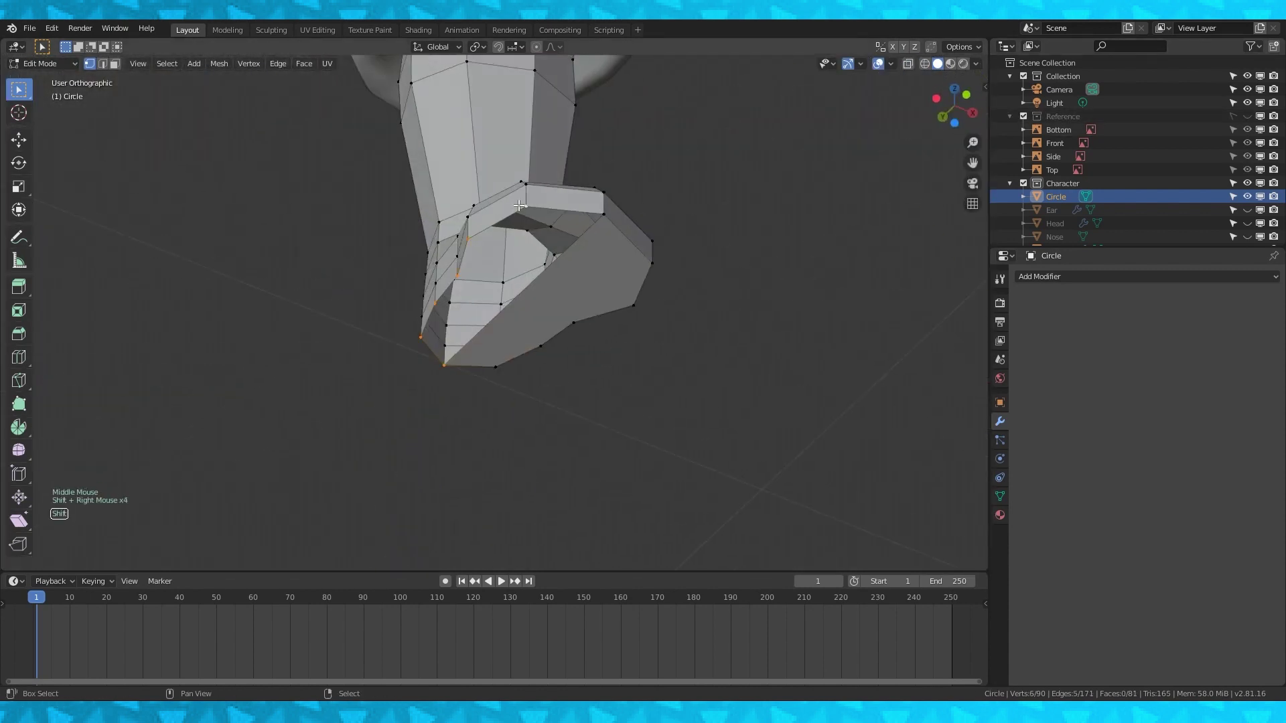
pyautogui.keyDown('shift'); pyautogui.rightClick(604, 214); pyautogui.keyUp('shift')
pyautogui.press('f')
# Connect opposite rim vertices with edges across the width of the sole.
pyautogui.moveTo(603, 214); pyautogui.dragTo(667, 164, button='middle')
pyautogui.rightClick(430, 281)
pyautogui.keyDown('shift'); pyautogui.rightClick(463, 393); pyautogui.keyUp('shift')
pyautogui.moveTo(469, 378); pyautogui.dragTo(499, 339, button='middle')
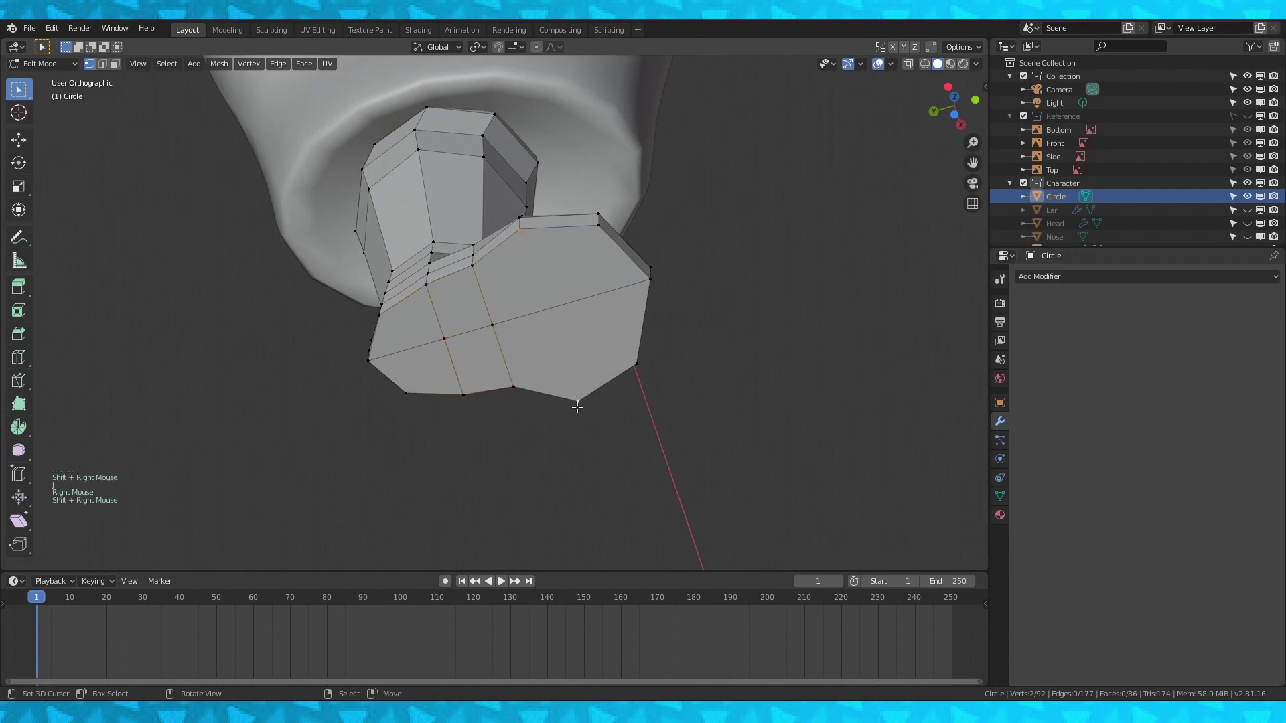
pyautogui.press('j')
pyautogui.moveTo(577, 407); pyautogui.dragTo(732, 399, button='middle')
# Select the whole linked leg mesh, shade it smooth and recalculate its normals to the outside.
pyautogui.press('Tab')
pyautogui.scroll(-4, 629, 321)
pyautogui.moveTo(610, 288); pyautogui.dragTo(625, 355, button='middle')
pyautogui.press('a')
pyautogui.press('Tab')
pyautogui.rightClick(544, 288)
pyautogui.hotkey('ctrl', 'l')
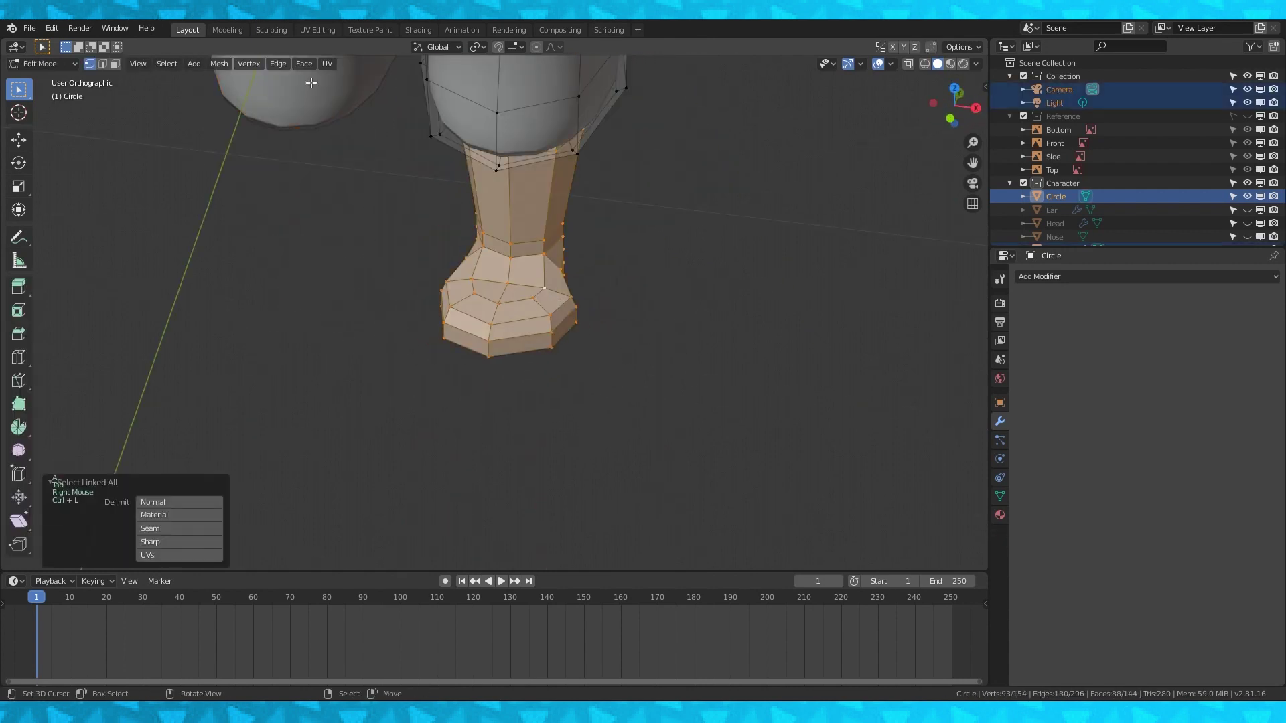
pyautogui.click(304, 64)
pyautogui.click(355, 310)
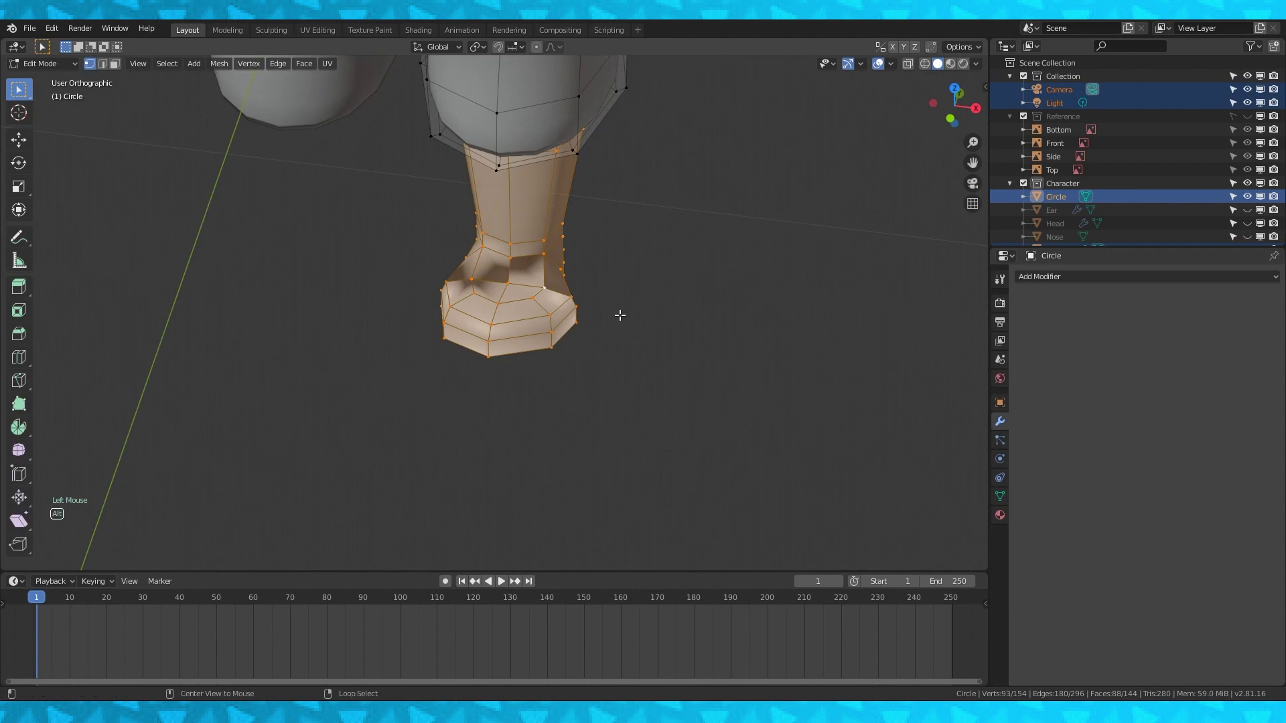
pyautogui.hotkey('alt', 'n')
pyautogui.click(613, 321)
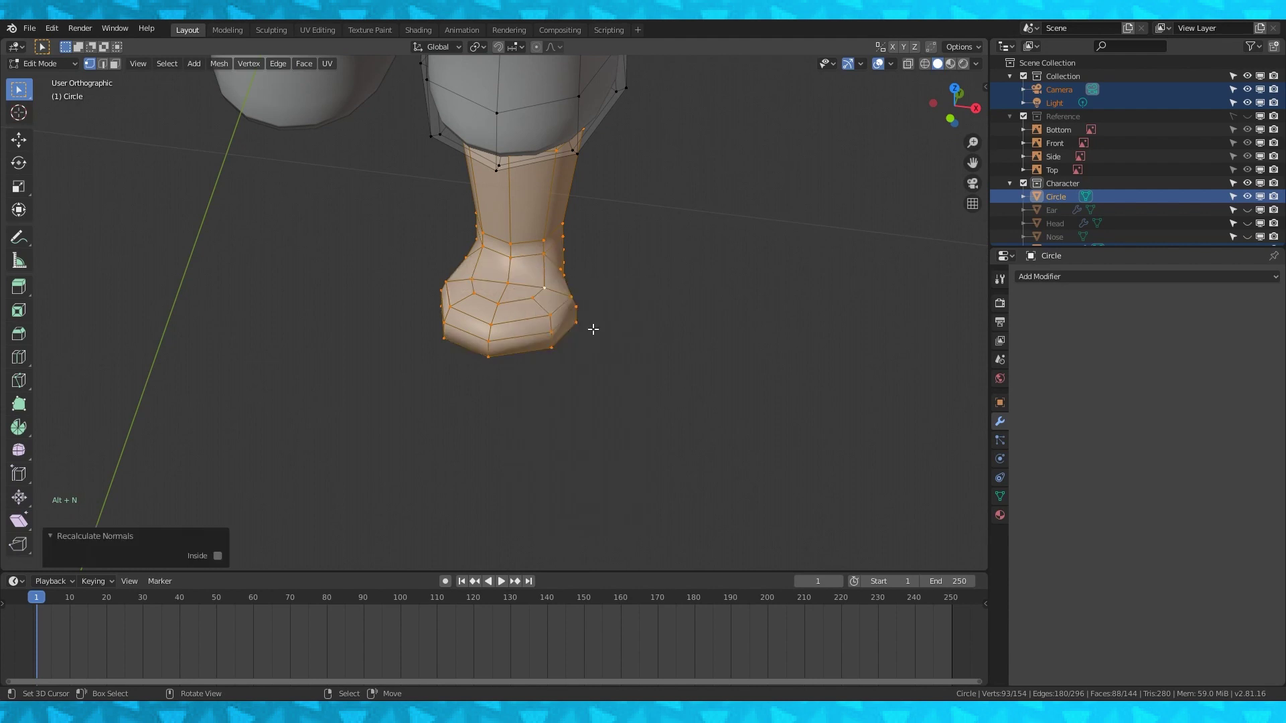
# Return to Object Mode with the leg selected and add a Subdivision Surface modifier to it.
pyautogui.press('Tab')
pyautogui.scroll(-4, 630, 295)
pyautogui.moveTo(630, 323); pyautogui.dragTo(403, 355, button='middle')
pyautogui.rightClick(583, 288)
pyautogui.rightClick(606, 371)
pyautogui.moveTo(605, 371); pyautogui.dragTo(718, 330, button='middle')
pyautogui.scroll(3, 718, 329)
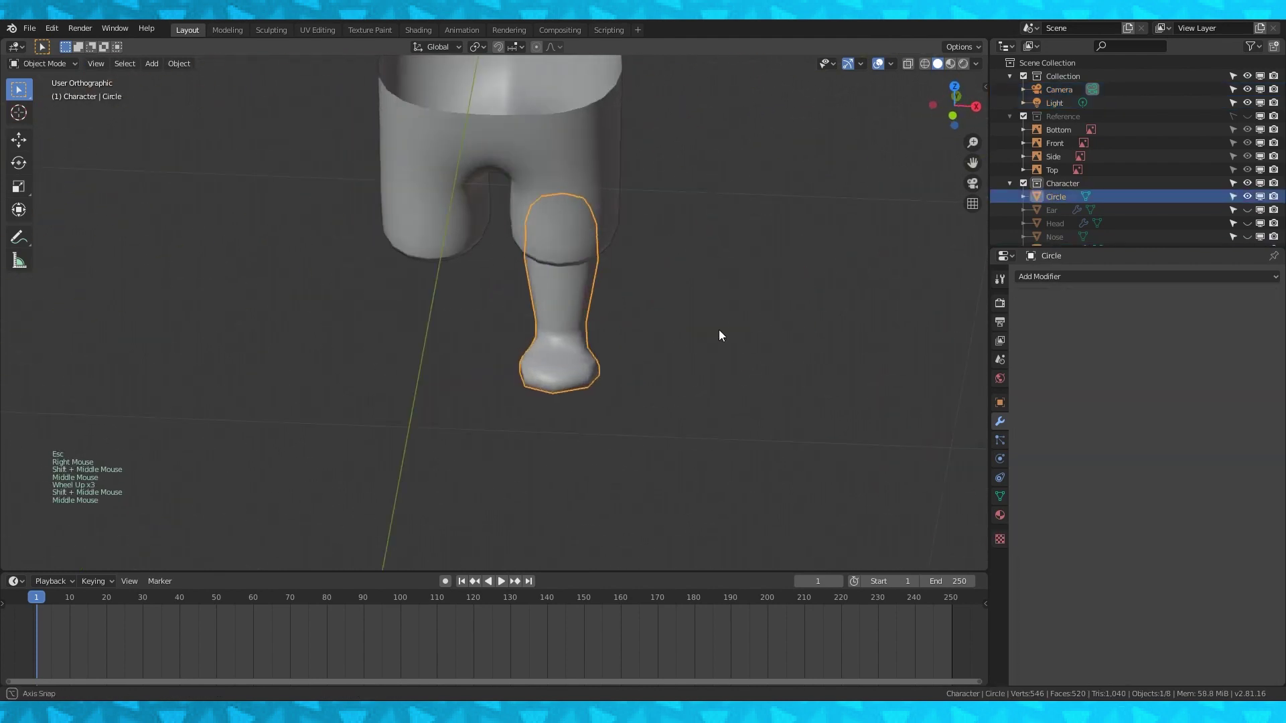
pyautogui.click(1070, 278)
pyautogui.click(1029, 498)
pyautogui.scroll(3, 889, 457)
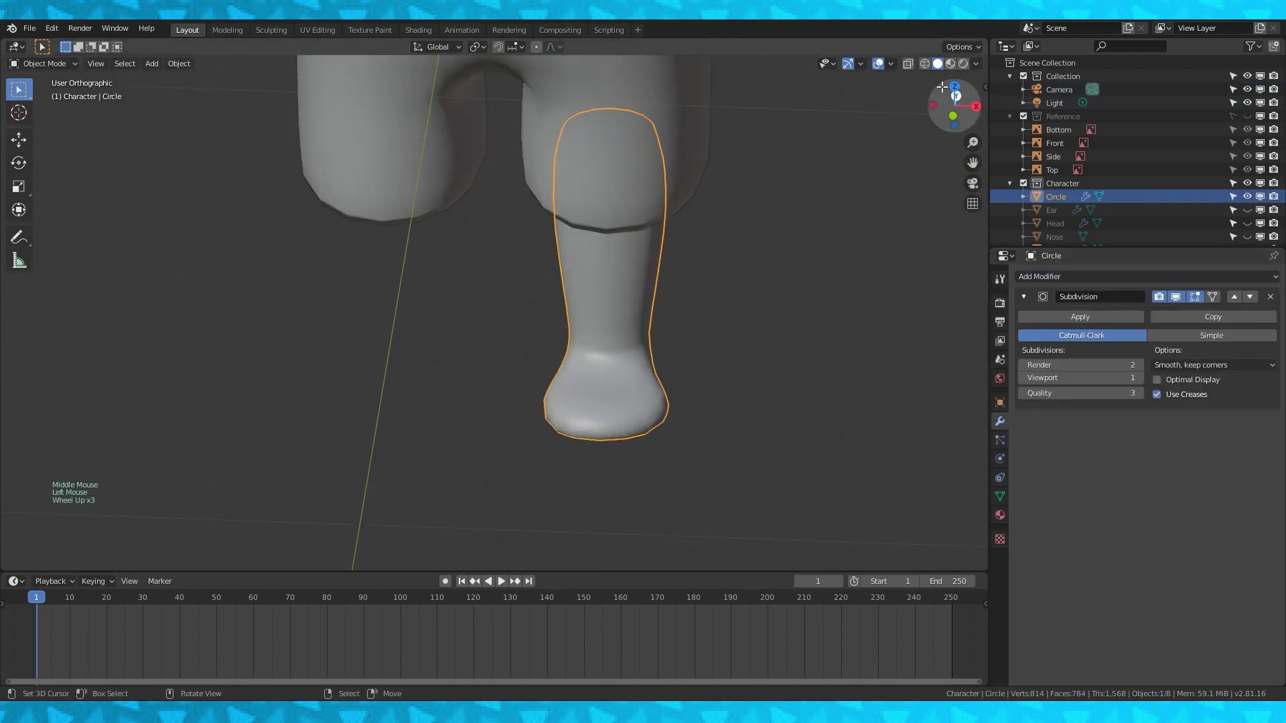
# Show the reference images again and open the leg for mesh editing in the front view.
pyautogui.click(924, 63)
pyautogui.click(937, 64)
pyautogui.click(1246, 116)
pyautogui.press('KP_1')
pyautogui.scroll(3, 809, 341)
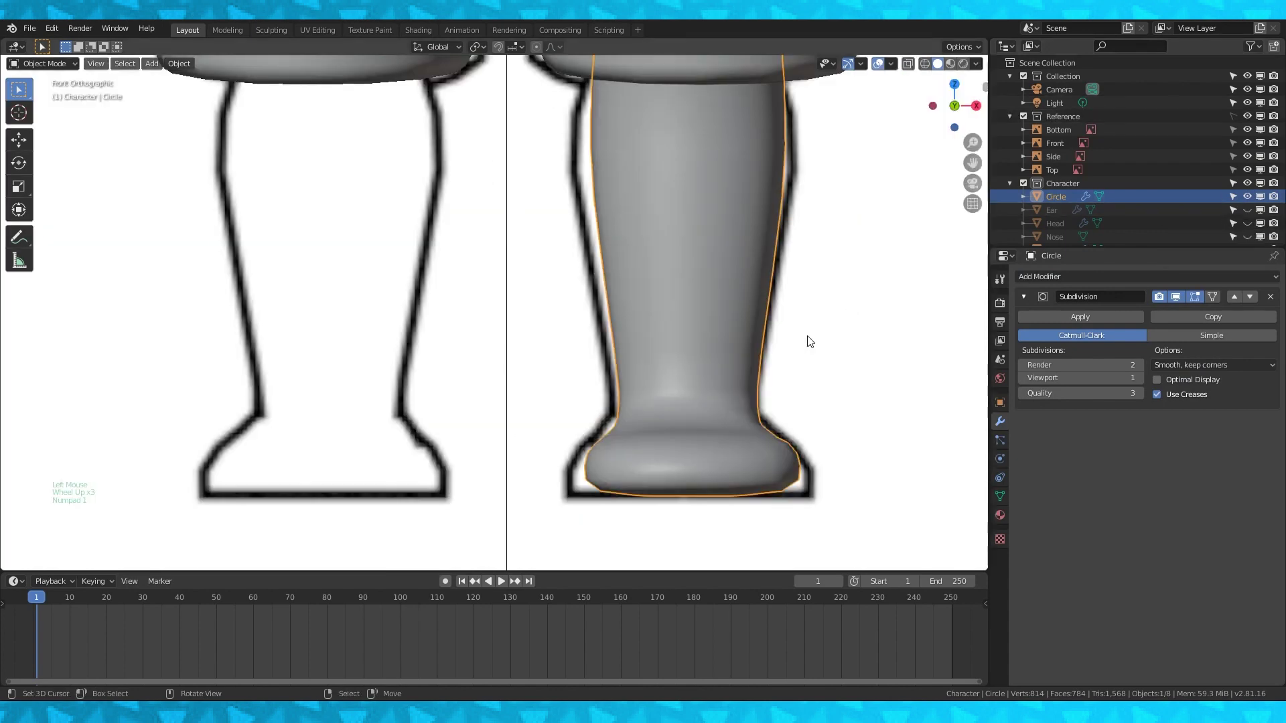
pyautogui.press('Tab')
pyautogui.keyDown('shift'); pyautogui.moveTo(809, 396); pyautogui.dragTo(738, 349, button='middle'); pyautogui.keyUp('shift')
pyautogui.scroll(1, 737, 349)
pyautogui.keyDown('shift'); pyautogui.moveTo(803, 442); pyautogui.dragTo(721, 350, button='middle'); pyautogui.keyUp('shift')
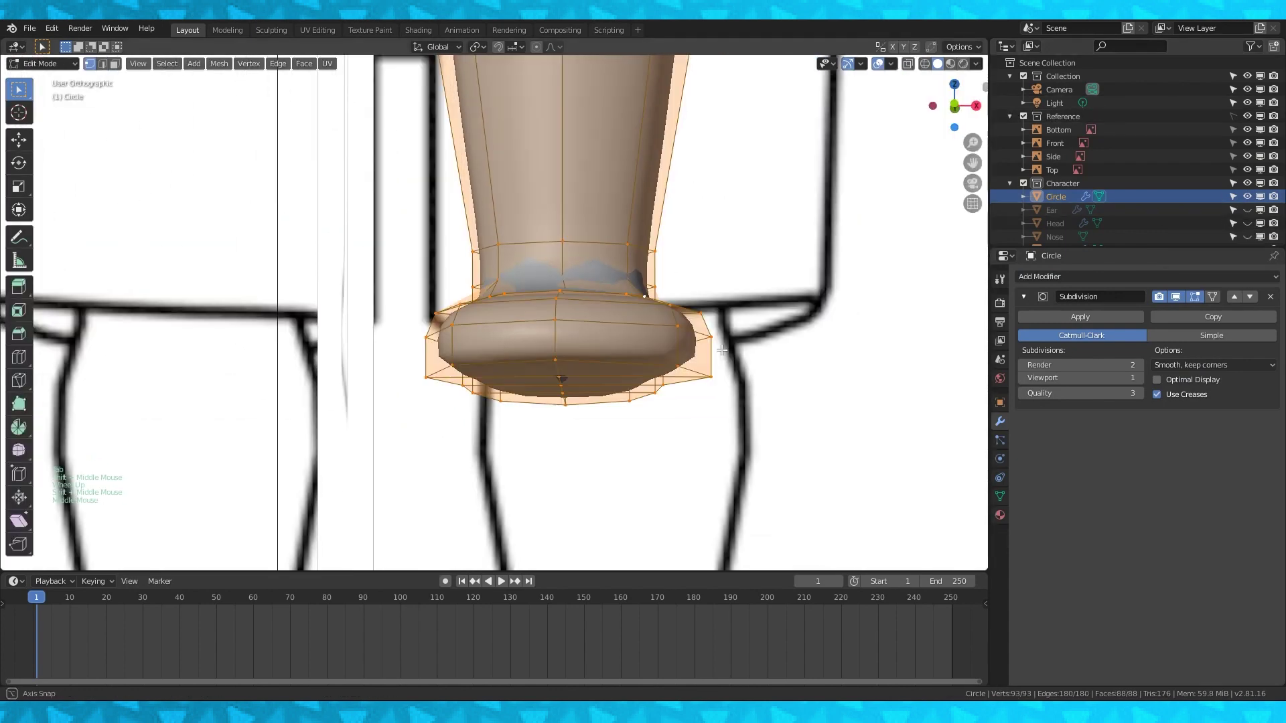
pyautogui.keyDown('alt'); pyautogui.rightClick(696, 372); pyautogui.keyUp('alt')
pyautogui.press('KP_1')
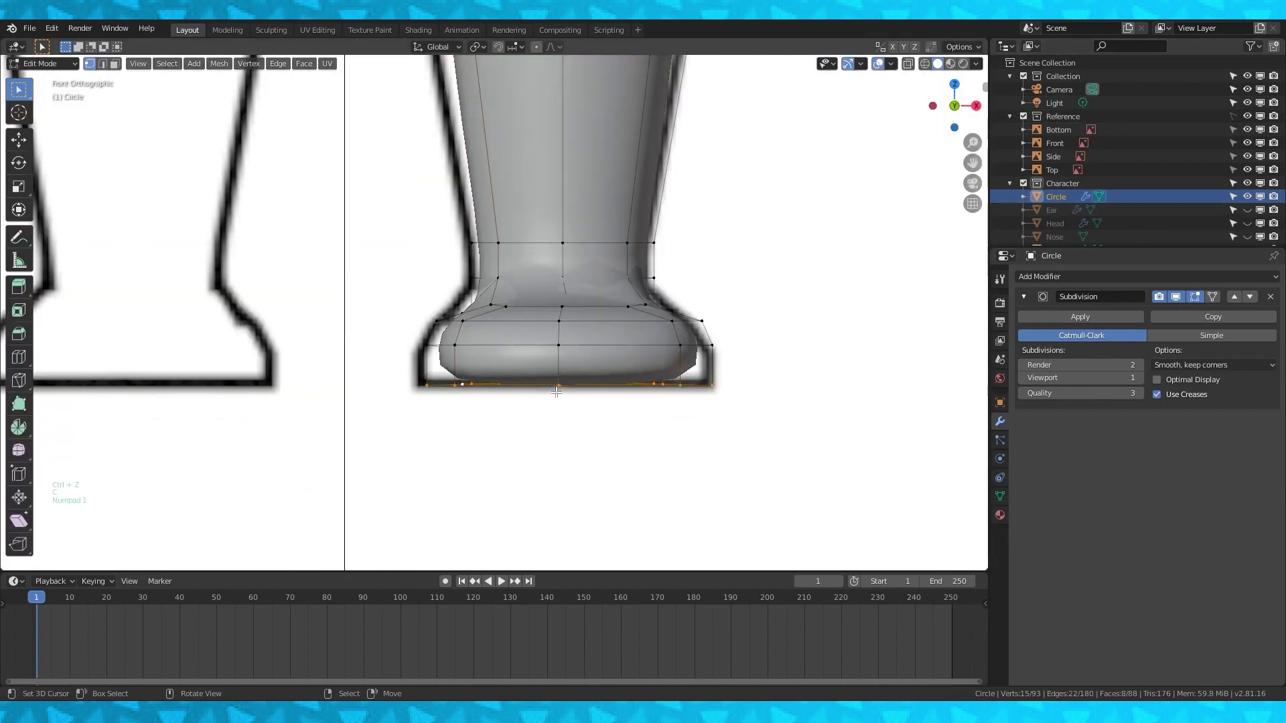
pyautogui.press('s')
pyautogui.rightClick(820, 367)
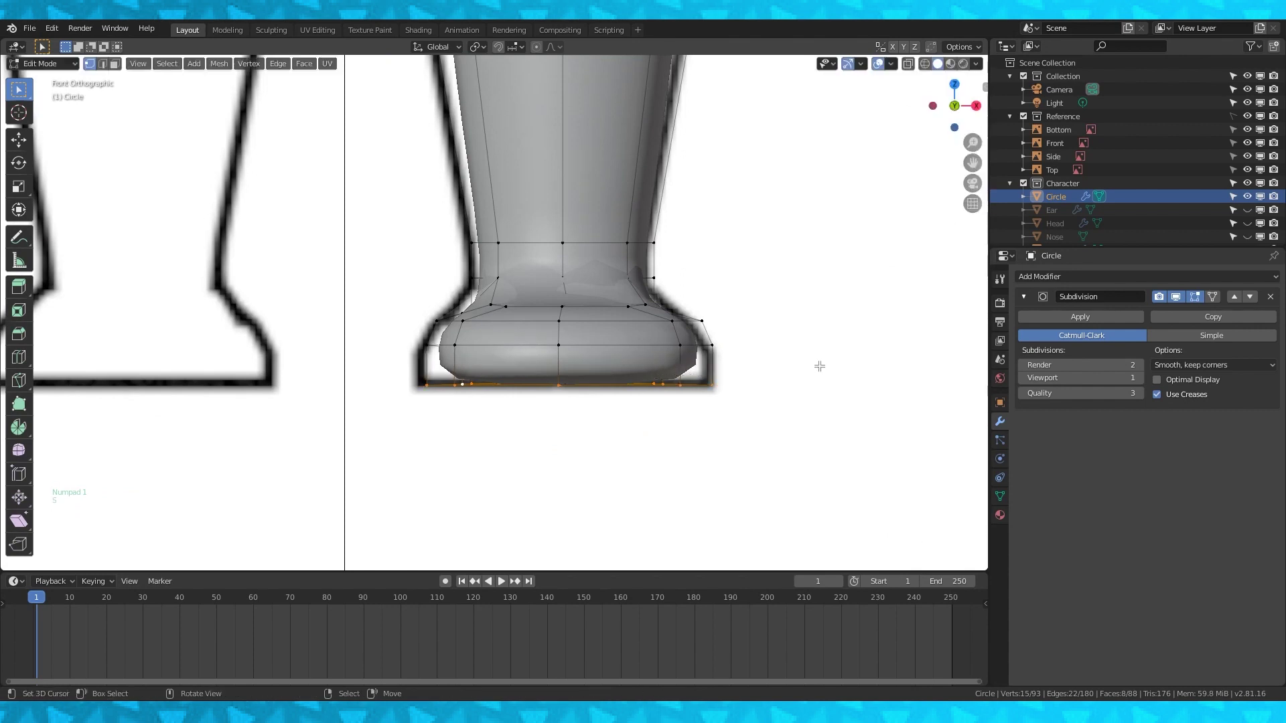
# Add a loop cut around the foot just above the sole, with a slide factor of -0.645.
pyautogui.hotkey('ctrl', 'r')
pyautogui.click(689, 361)
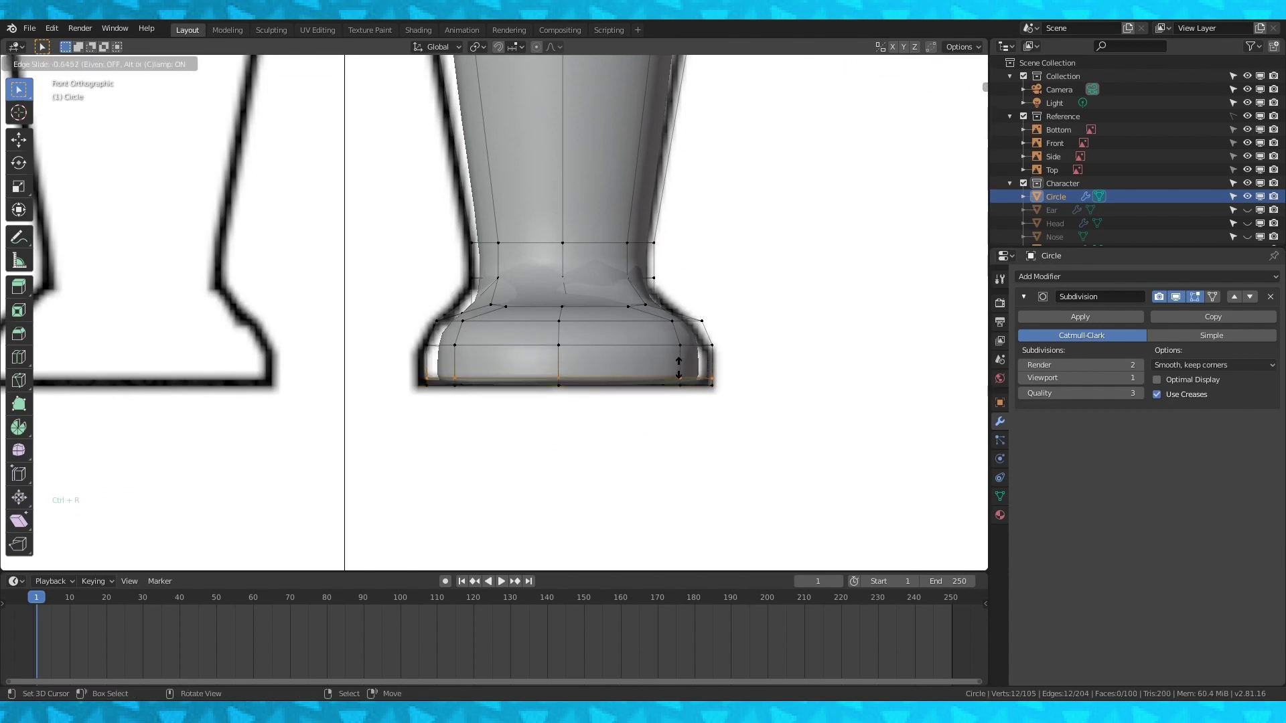
pyautogui.click(678, 367)
# Select both bottom loops of the foot in wireframe and scale them to 1.126 along X.
pyautogui.click(924, 64)
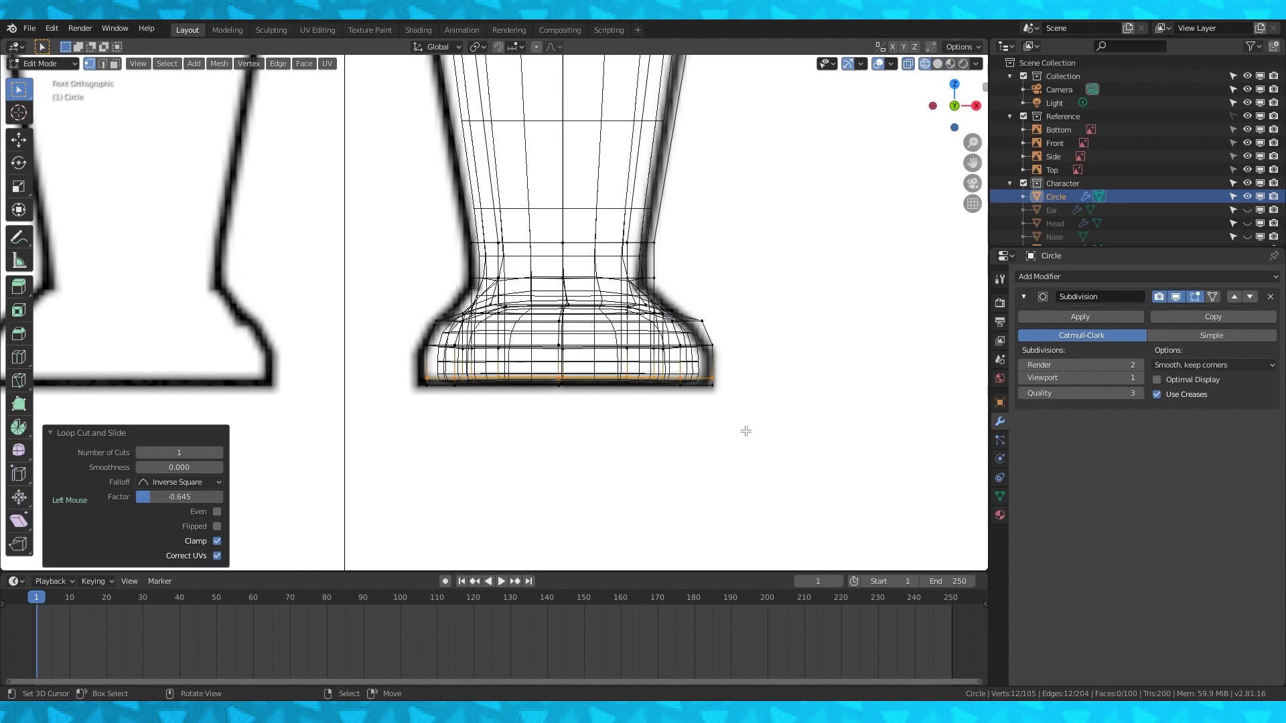
pyautogui.press('c')
pyautogui.rightClick(397, 375)
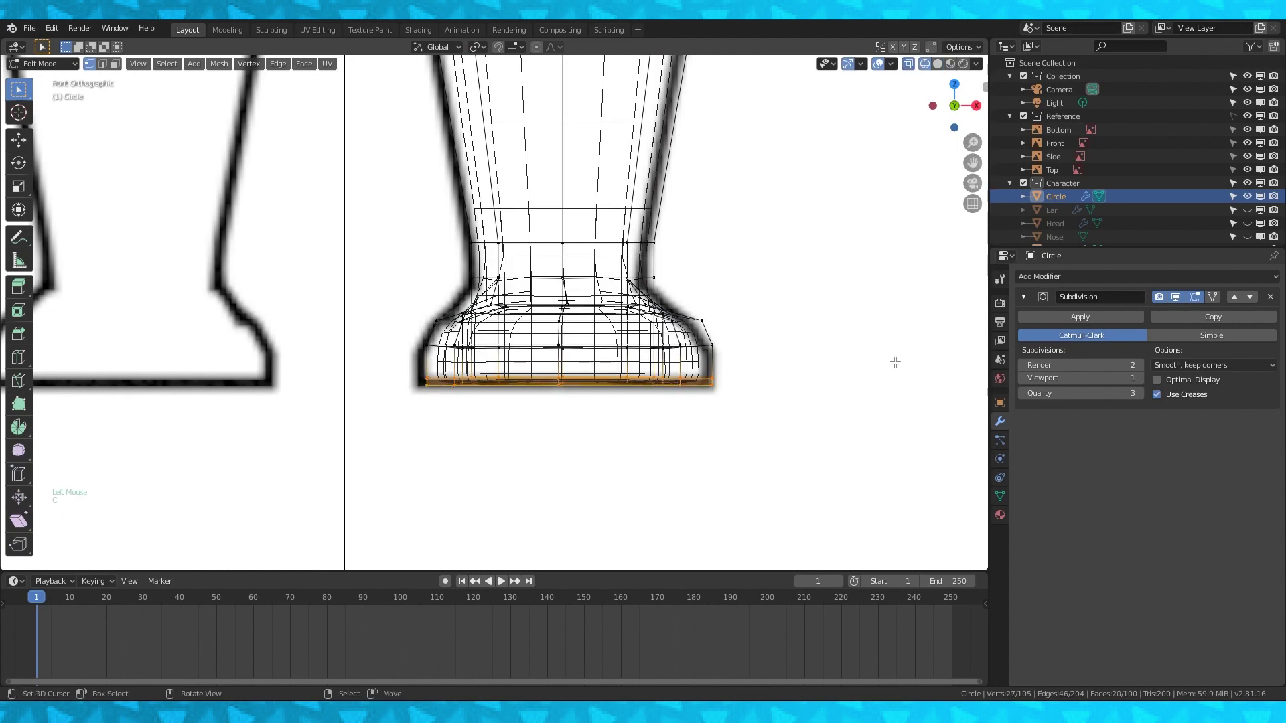
pyautogui.press('s')
pyautogui.press('x')
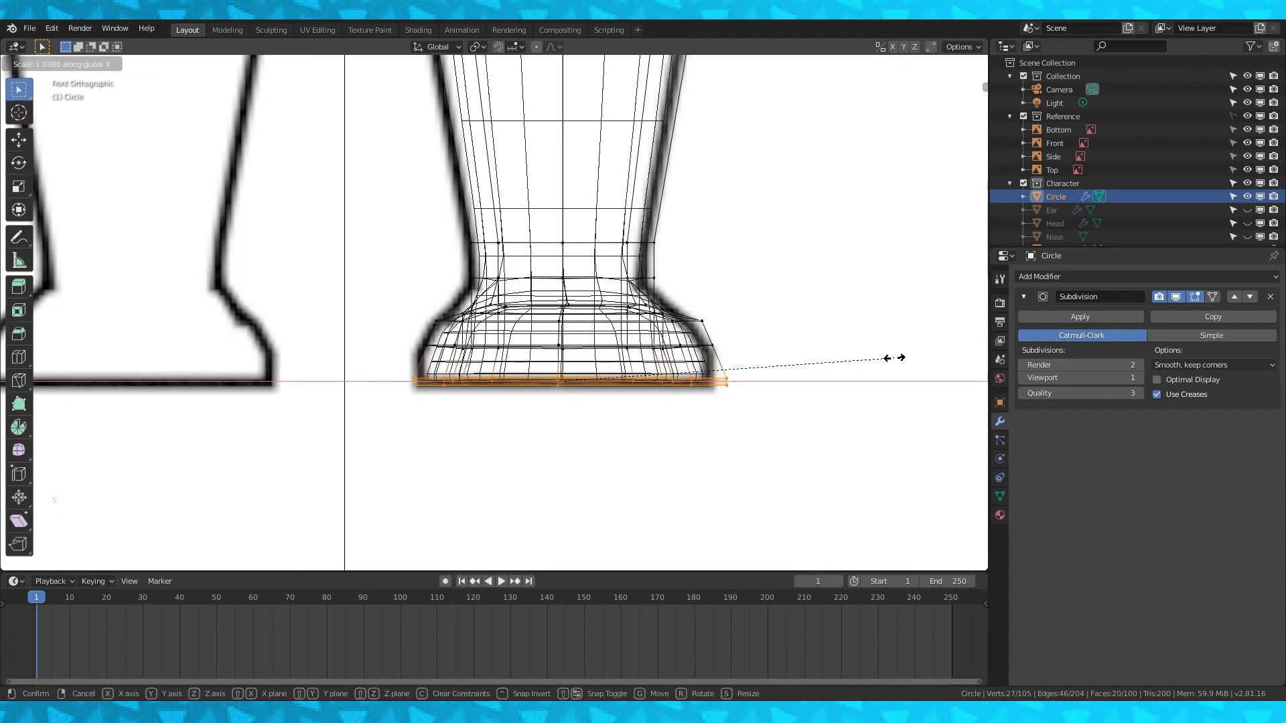
pyautogui.click(901, 359)
pyautogui.press('KP_3')
pyautogui.press('s')
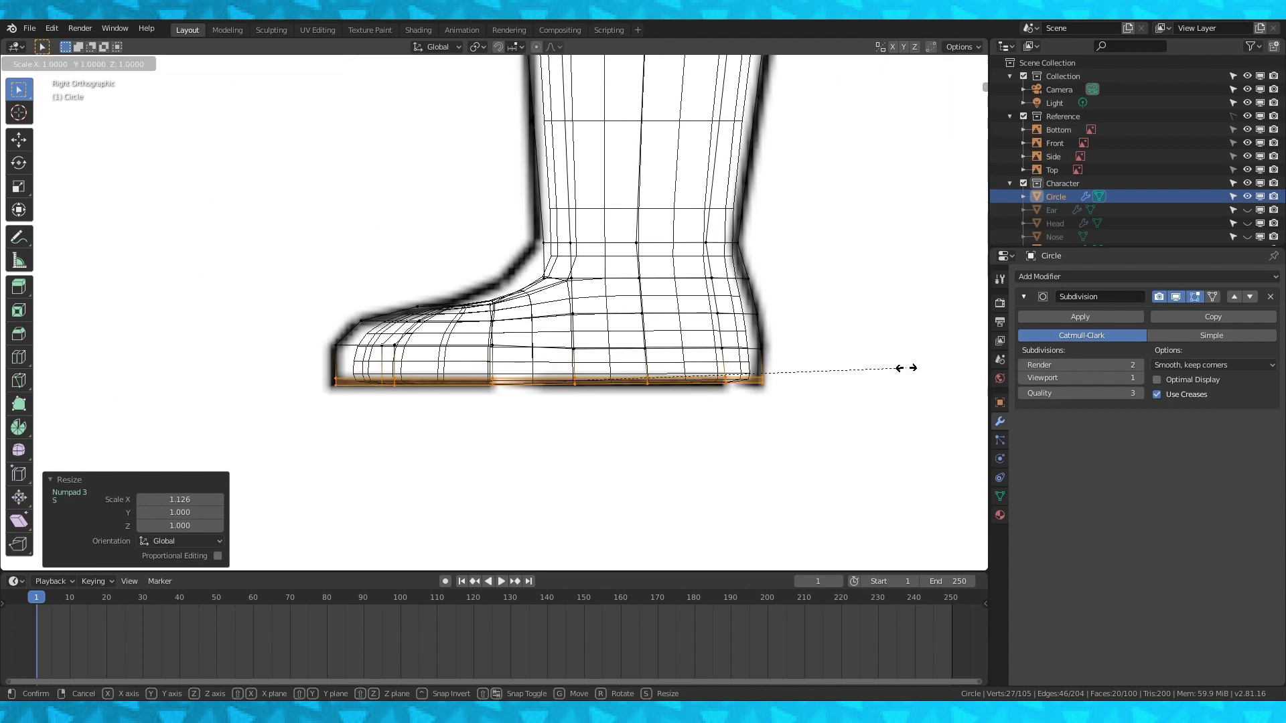
pyautogui.press('x')
pyautogui.press('Escape')
pyautogui.hotkey('ctrl', 'z')
# Select the vertices at the back of the heel and move them 0.0055 m along Y.
pyautogui.press('c')
pyautogui.moveTo(782, 379)
pyautogui.mouseDown()
pyautogui.moveTo(751, 284)
pyautogui.moveTo(726, 375)
pyautogui.mouseUp()
pyautogui.rightClick(854, 300)
pyautogui.press('g')
pyautogui.press('y')
pyautogui.click(892, 291)
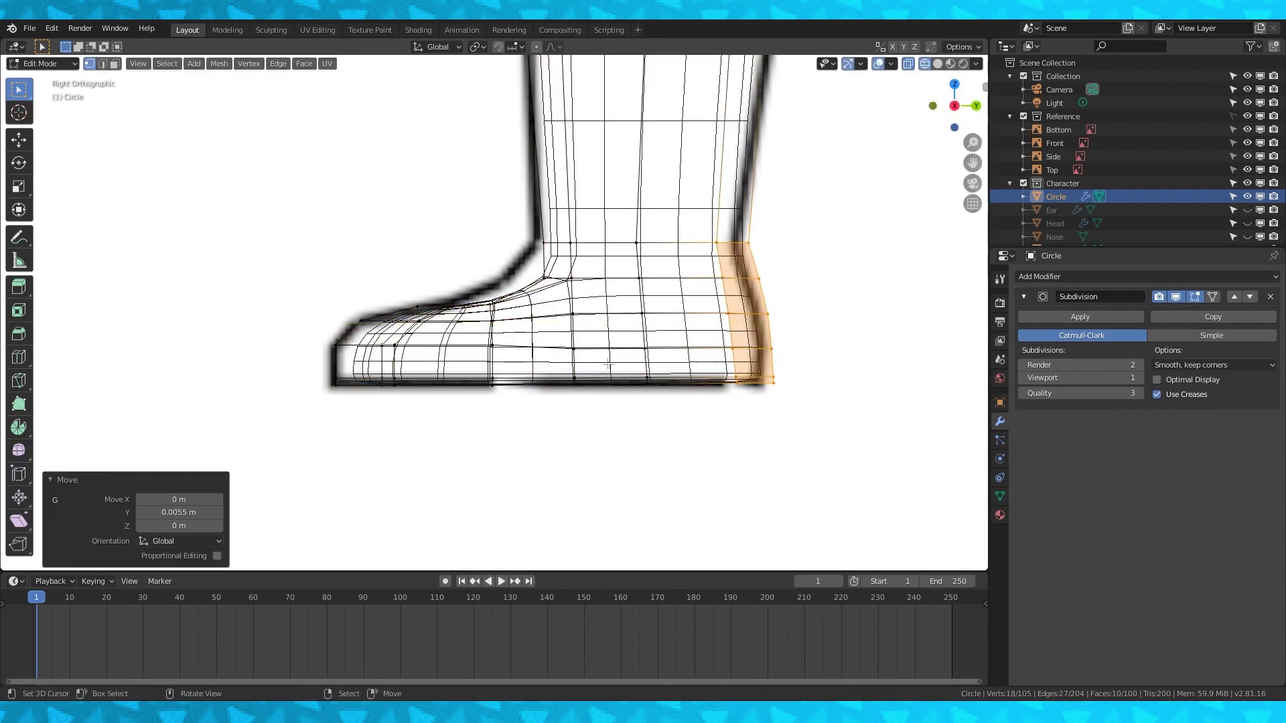
# Select the vertices at the front of the toe, including the lower ones, and move them -0.00928 m along Y.
pyautogui.press('a')
pyautogui.press('a')
pyautogui.press('a')
pyautogui.press('c')
pyautogui.moveTo(422, 297)
pyautogui.mouseDown()
pyautogui.moveTo(335, 367)
pyautogui.moveTo(362, 379)
pyautogui.mouseUp()
pyautogui.rightClick(361, 379)
pyautogui.press('g')
pyautogui.press('y')
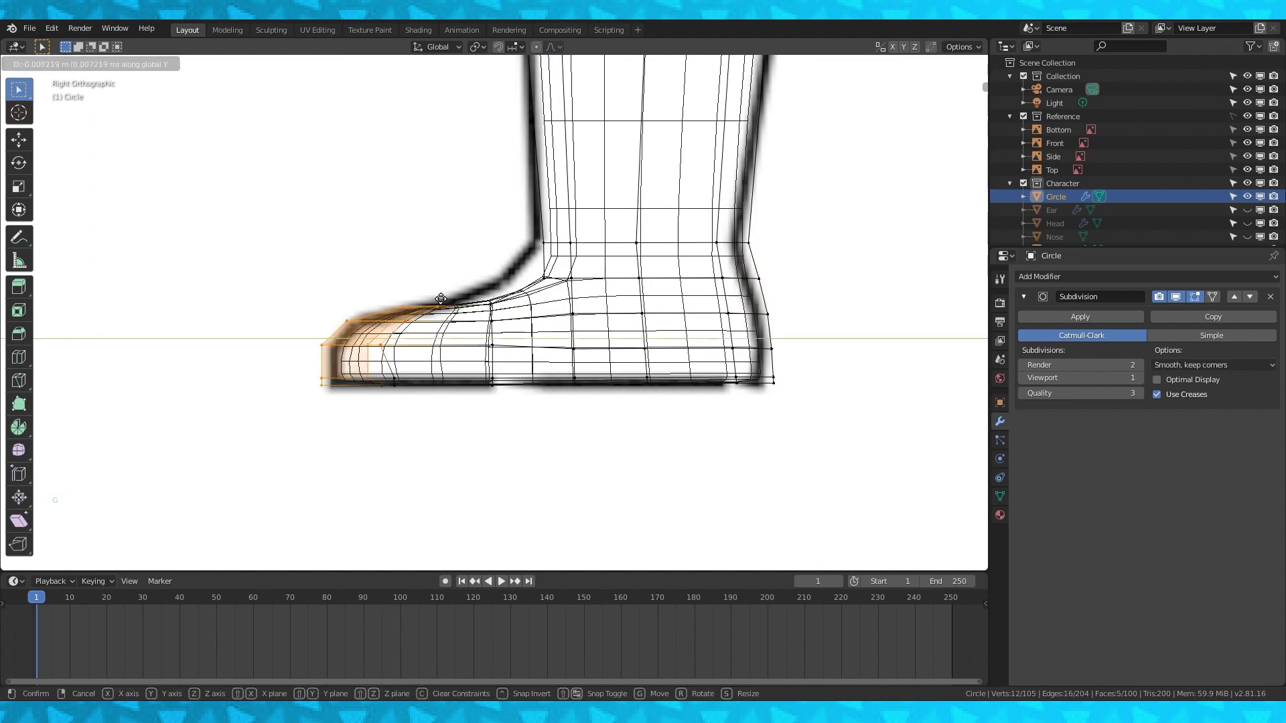
pyautogui.rightClick(442, 302)
pyautogui.press('c')
pyautogui.click(390, 382)
pyautogui.rightClick(478, 281)
pyautogui.press('g')
pyautogui.press('y')
pyautogui.click(461, 282)
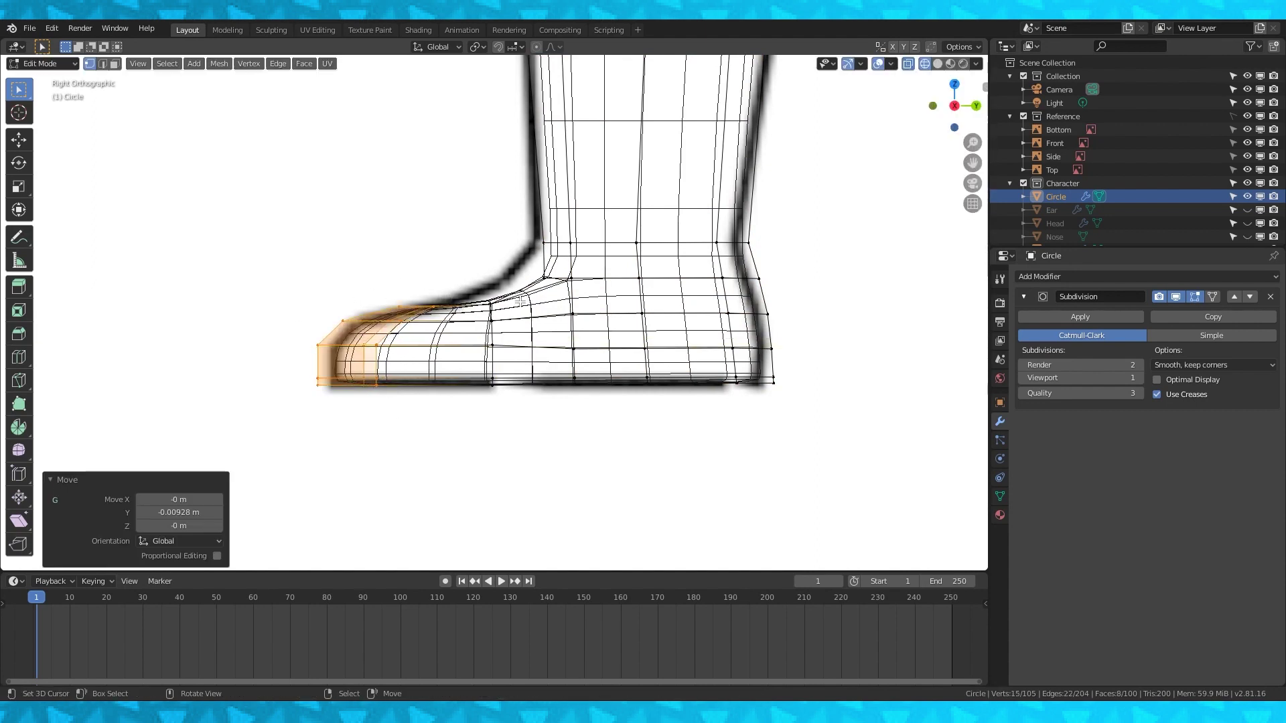
# Clear the selection and move the vertex at the front of the ankle towards the side reference outline.
pyautogui.press('a')
pyautogui.press('a')
pyautogui.moveTo(544, 278)
pyautogui.mouseDown(button='right')
pyautogui.moveTo(514, 257)
pyautogui.moveTo(522, 241)
pyautogui.mouseUp(button='right')
pyautogui.scroll(-2, 618, 172)
pyautogui.scroll(-3, 618, 260)
pyautogui.keyDown('shift'); pyautogui.moveTo(619, 172); pyautogui.dragTo(657, 367, button='middle'); pyautogui.keyUp('shift')
# Move the vertices at the side of the foot's upper edge towards the front reference outline.
pyautogui.hotkey('shift', 'z')
pyautogui.press('Tab')
pyautogui.press('KP_1')
pyautogui.press('Tab')
pyautogui.press('g')
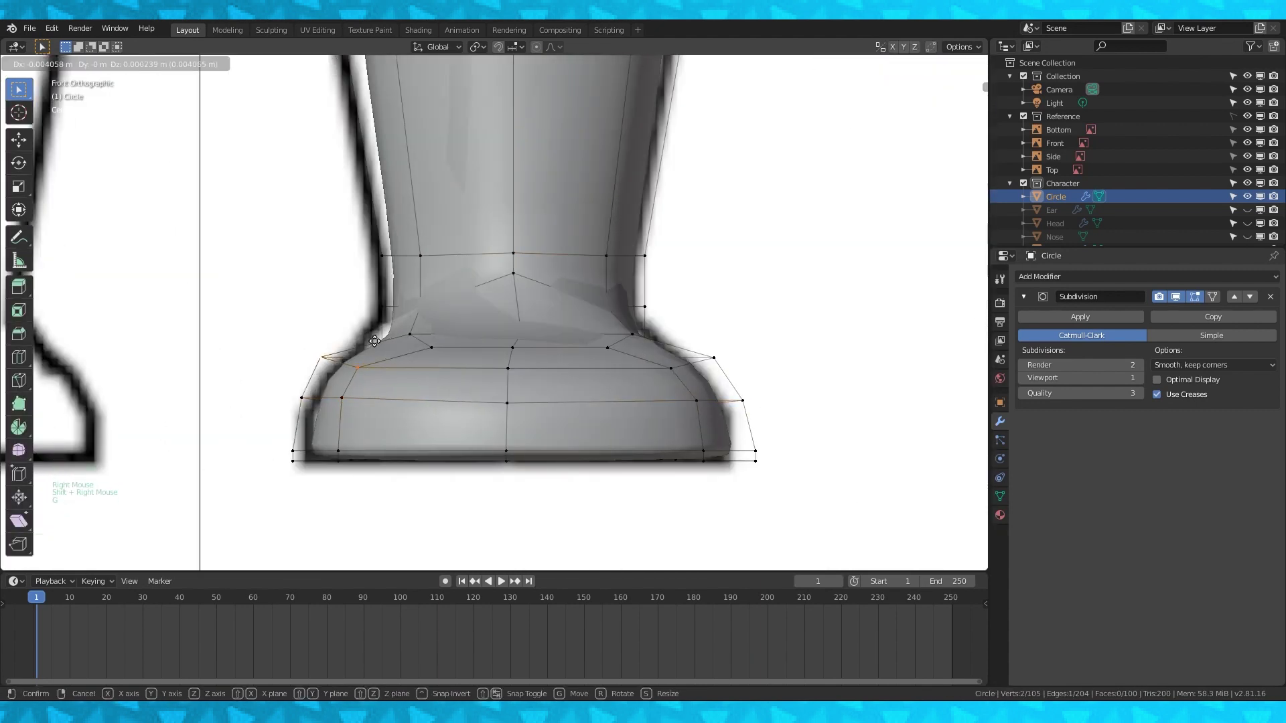
pyautogui.scroll(-4, 412, 328)
pyautogui.rightClick(402, 302)
# Select vertices of the upper leg in wireframe and flatten them by scaling to 0 along Z.
pyautogui.hotkey('shift', 'z')
pyautogui.scroll(-2, 473, 295)
pyautogui.press('a')
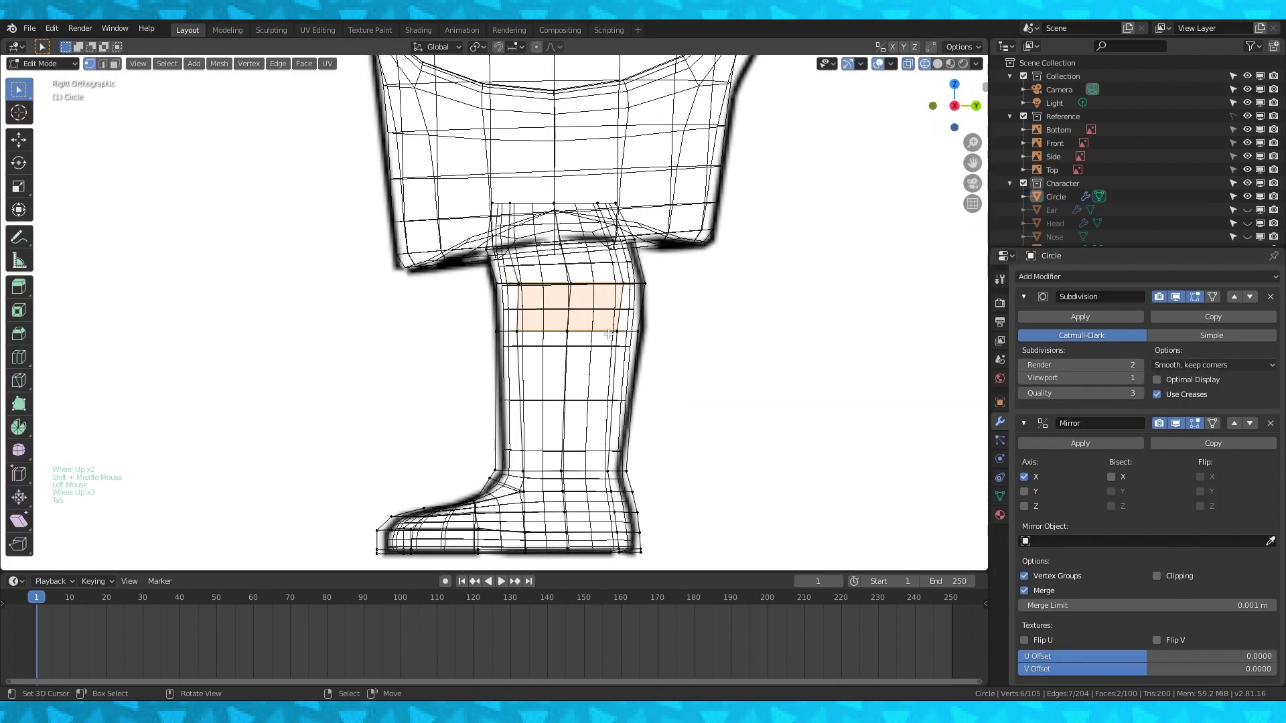
pyautogui.press('s')
pyautogui.press('z')
pyautogui.press('0')
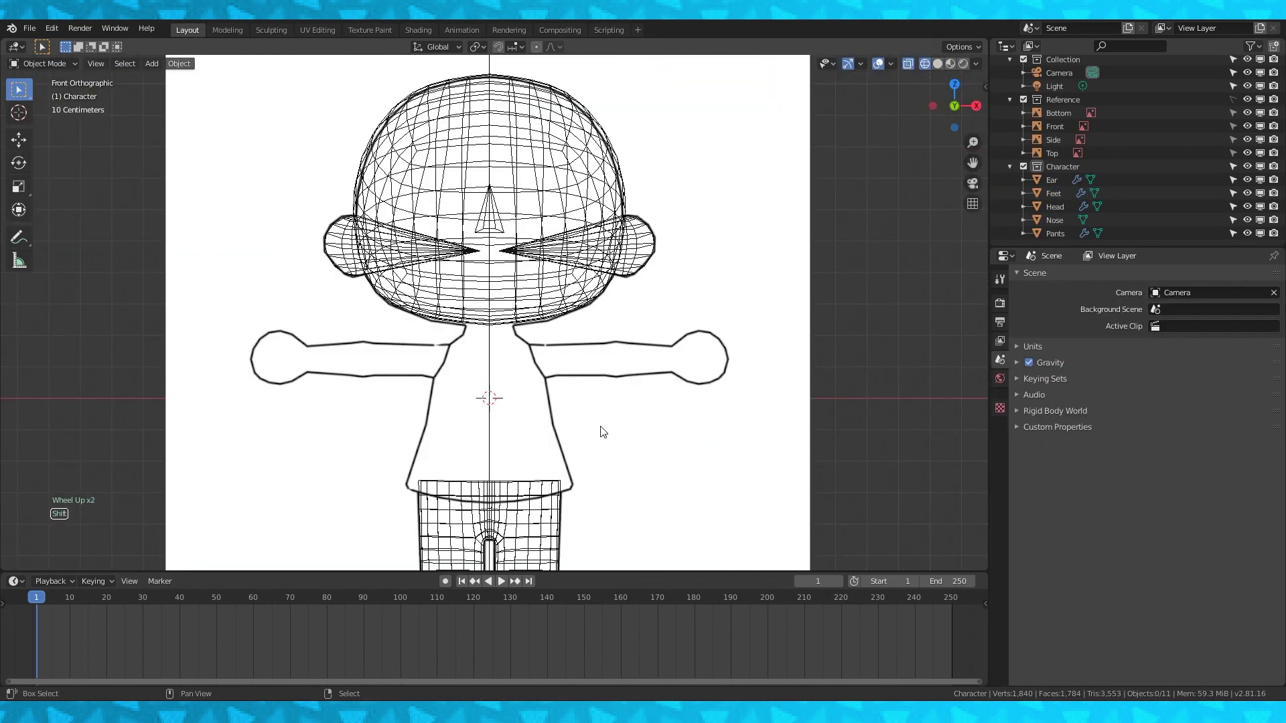
# Snap the 3D cursor and add a cube mesh there at the character's torso.
pyautogui.hotkey('shift', 's')
pyautogui.click(494, 474)
pyautogui.hotkey('shift', 'a')
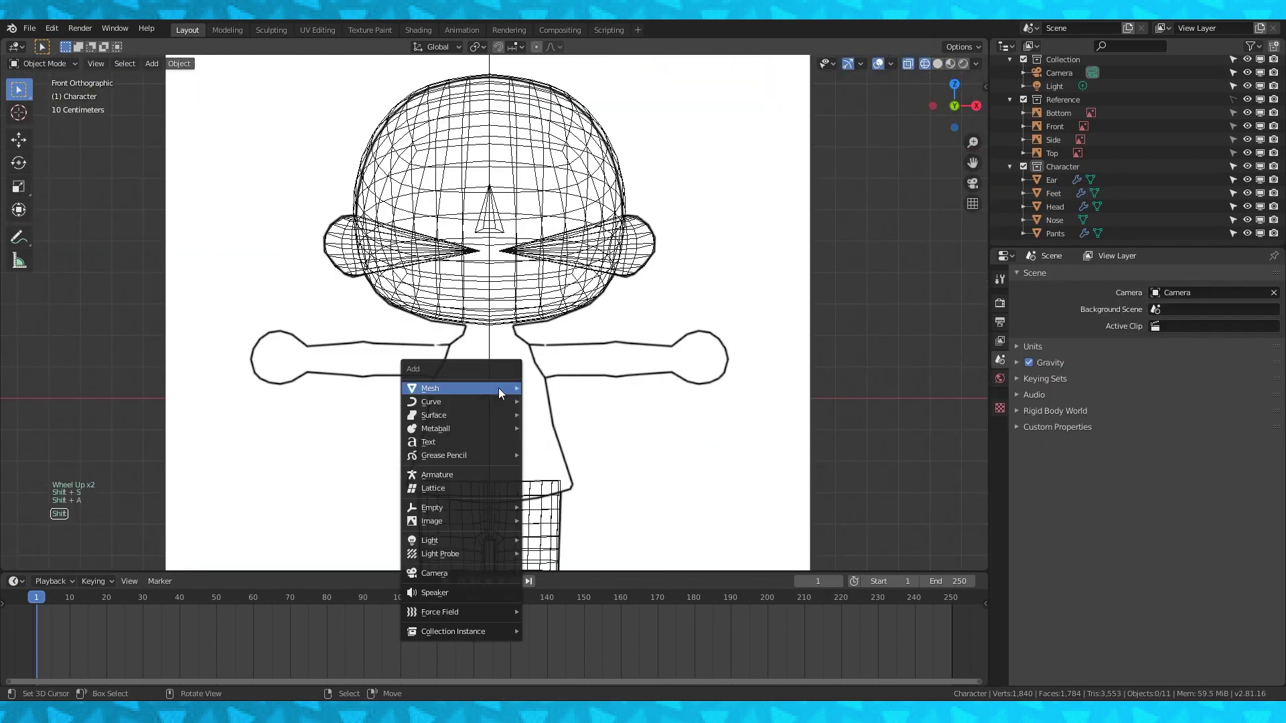
pyautogui.moveTo(467, 391)
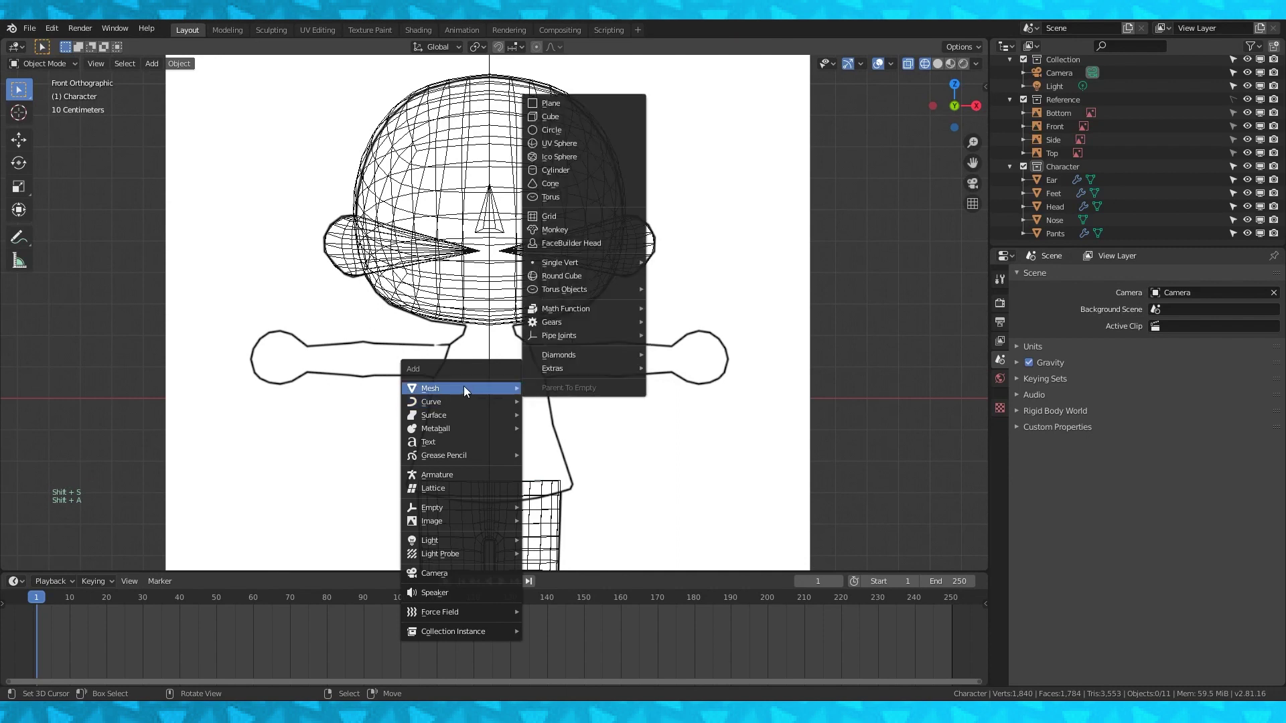
pyautogui.click(561, 116)
# Scale the cube's mesh down to about the torso's width and lower it along Z onto the shirt outline.
pyautogui.scroll(-4, 600, 420)
pyautogui.press('Tab')
pyautogui.press('s')
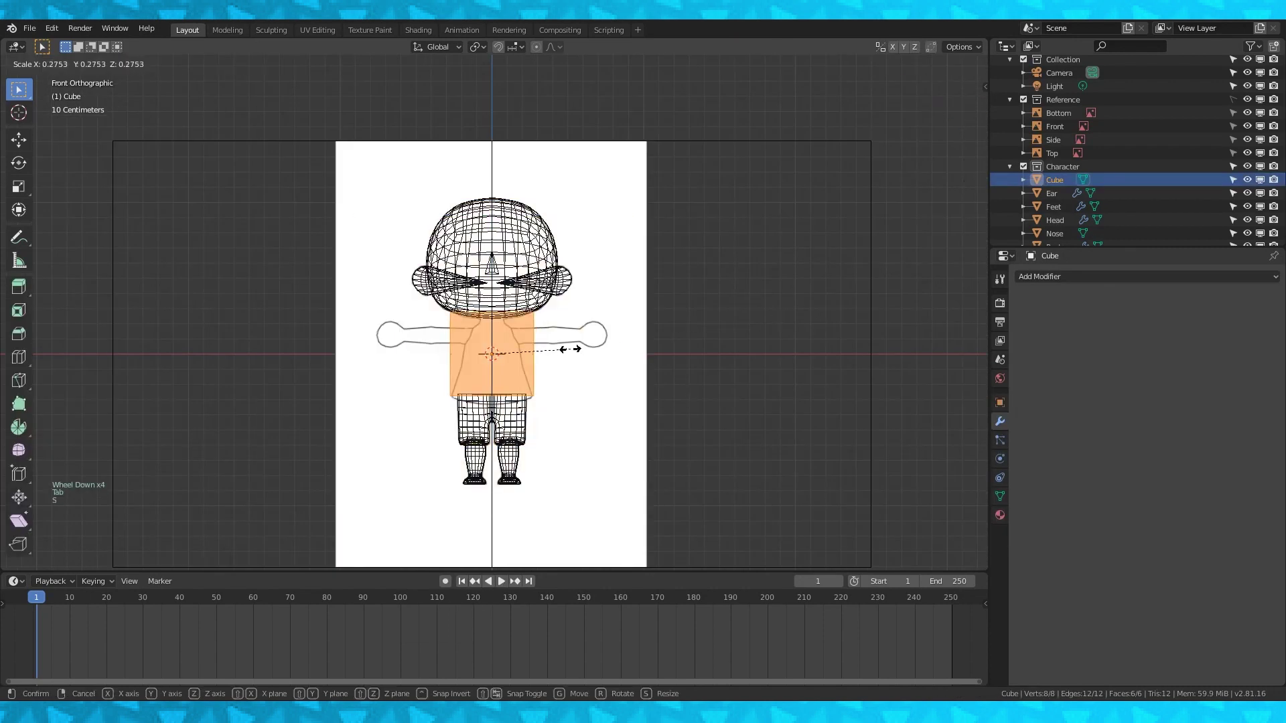
pyautogui.click(559, 355)
pyautogui.press('g')
pyautogui.press('z')
pyautogui.click(558, 351)
pyautogui.press('Tab')
pyautogui.scroll(3, 562, 375)
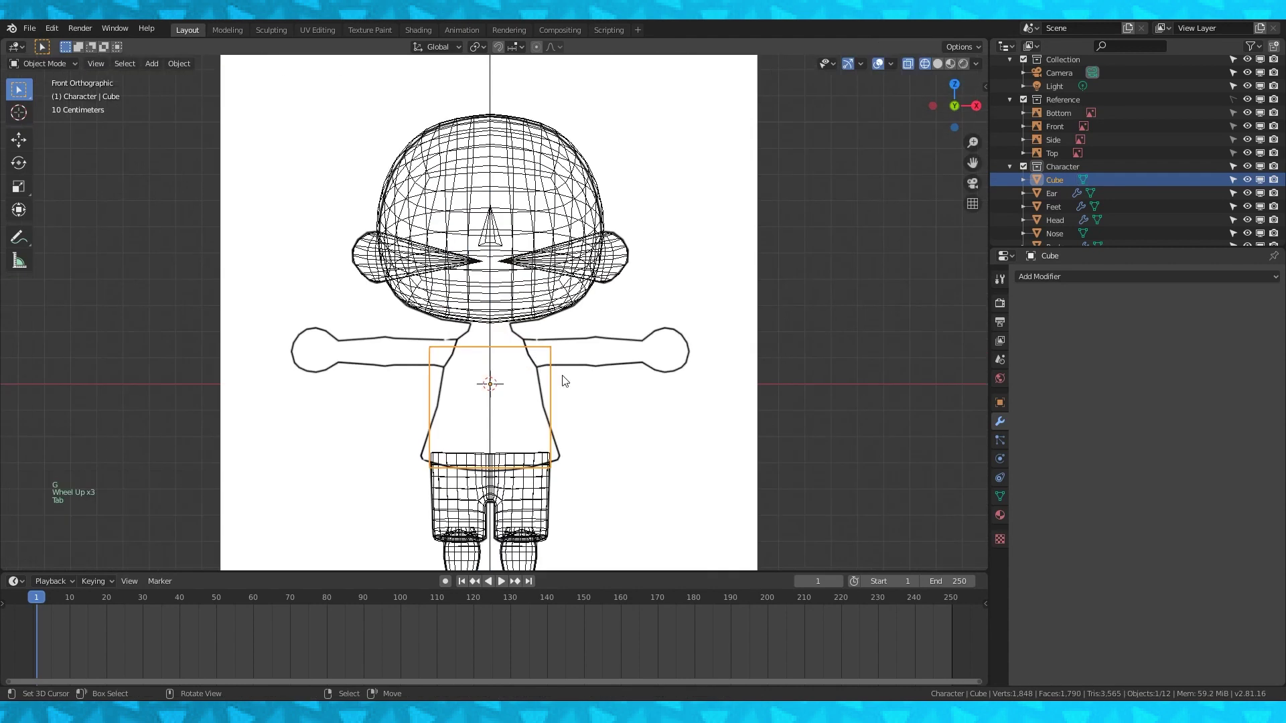
# Select the cube's top face and lower it along Z to the level of the armpits.
pyautogui.press('Tab')
pyautogui.click(115, 63)
pyautogui.moveTo(498, 335); pyautogui.dragTo(500, 353, button='middle')
pyautogui.rightClick(500, 349)
pyautogui.press('KP_1')
pyautogui.press('g')
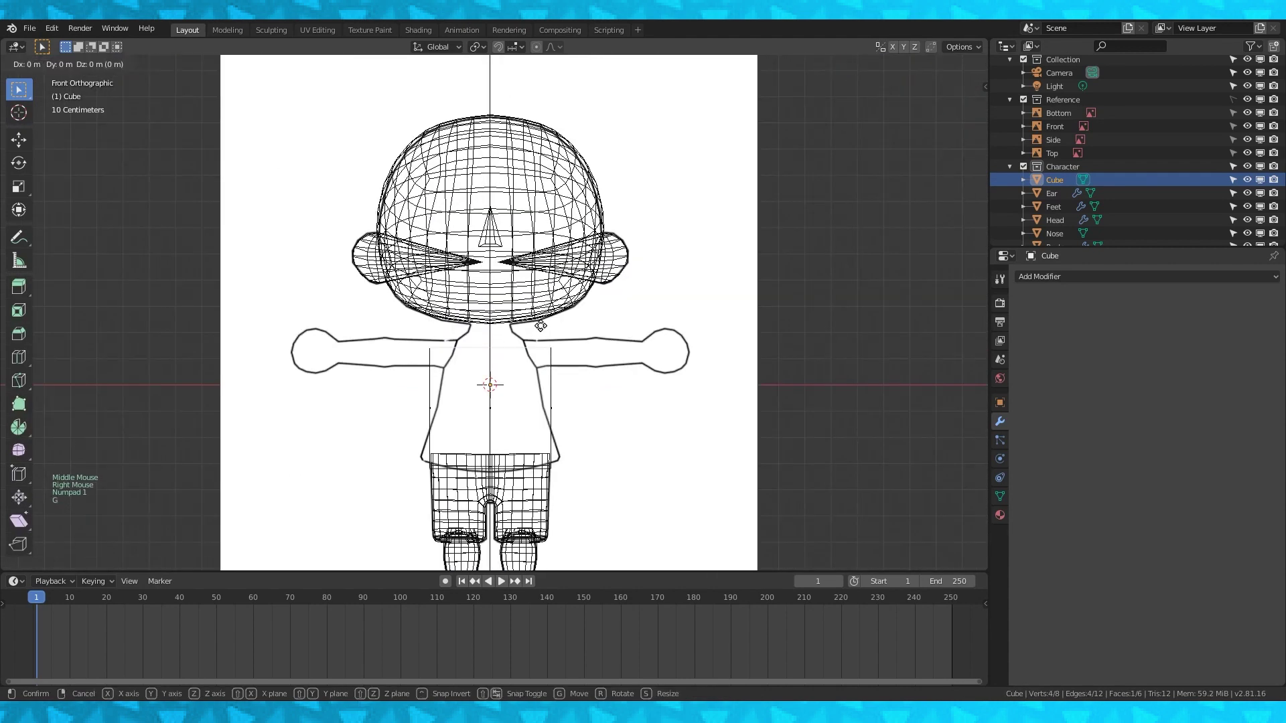
pyautogui.press('z')
pyautogui.click(533, 350)
# Extrude the top face 0.169 m upward along Z and add a Subdivision Surface modifier to the cube.
pyautogui.press('e')
pyautogui.rightClick(534, 351)
pyautogui.press('g')
pyautogui.press('z')
pyautogui.click(534, 298)
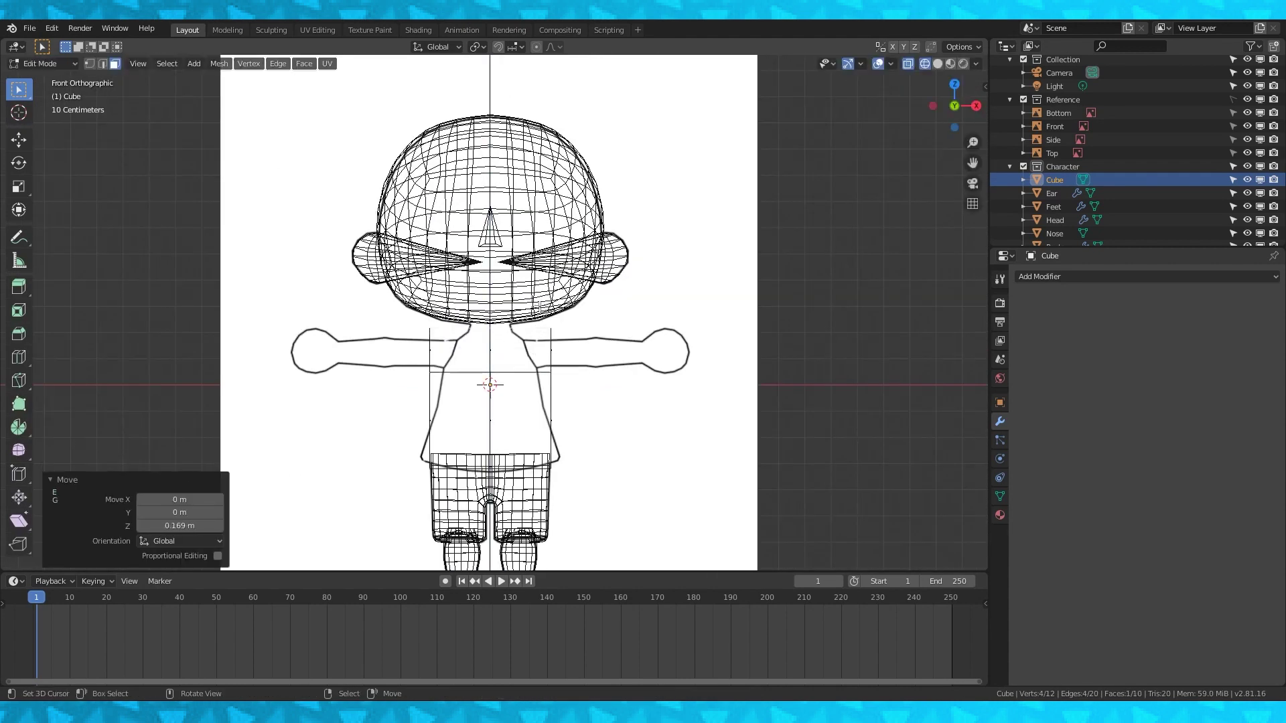
pyautogui.click(1150, 276)
pyautogui.click(1037, 499)
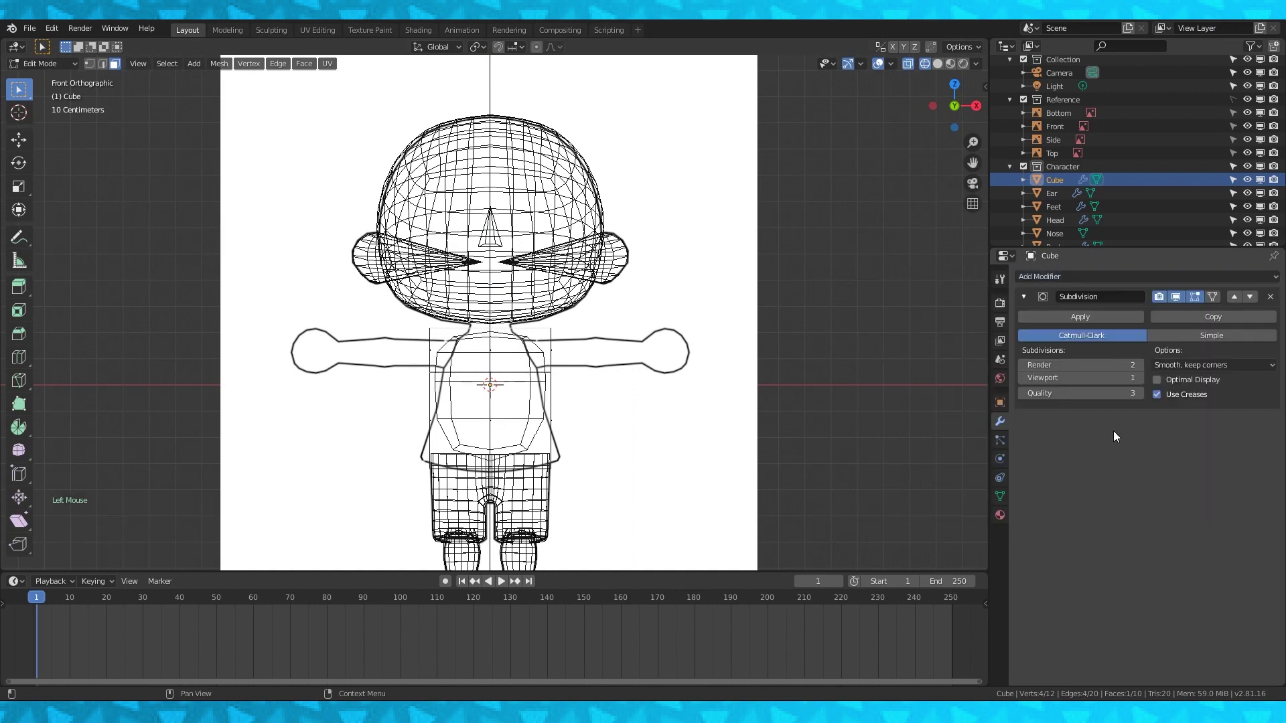
# Scale the cube's top face down to the shirt's neckline width and adjust its height along Z.
pyautogui.scroll(3, 634, 346)
pyautogui.press('s')
pyautogui.click(607, 330)
pyautogui.press('g')
pyautogui.press('z')
pyautogui.click(605, 325)
# Select the cube's middle edge loop at armpit level and reposition it along Z.
pyautogui.keyDown('shift'); pyautogui.moveTo(606, 331); pyautogui.dragTo(611, 290, button='middle'); pyautogui.keyUp('shift')
pyautogui.press('1')
pyautogui.keyDown('alt'); pyautogui.rightClick(596, 376); pyautogui.keyUp('alt')
pyautogui.press('g')
pyautogui.press('z')
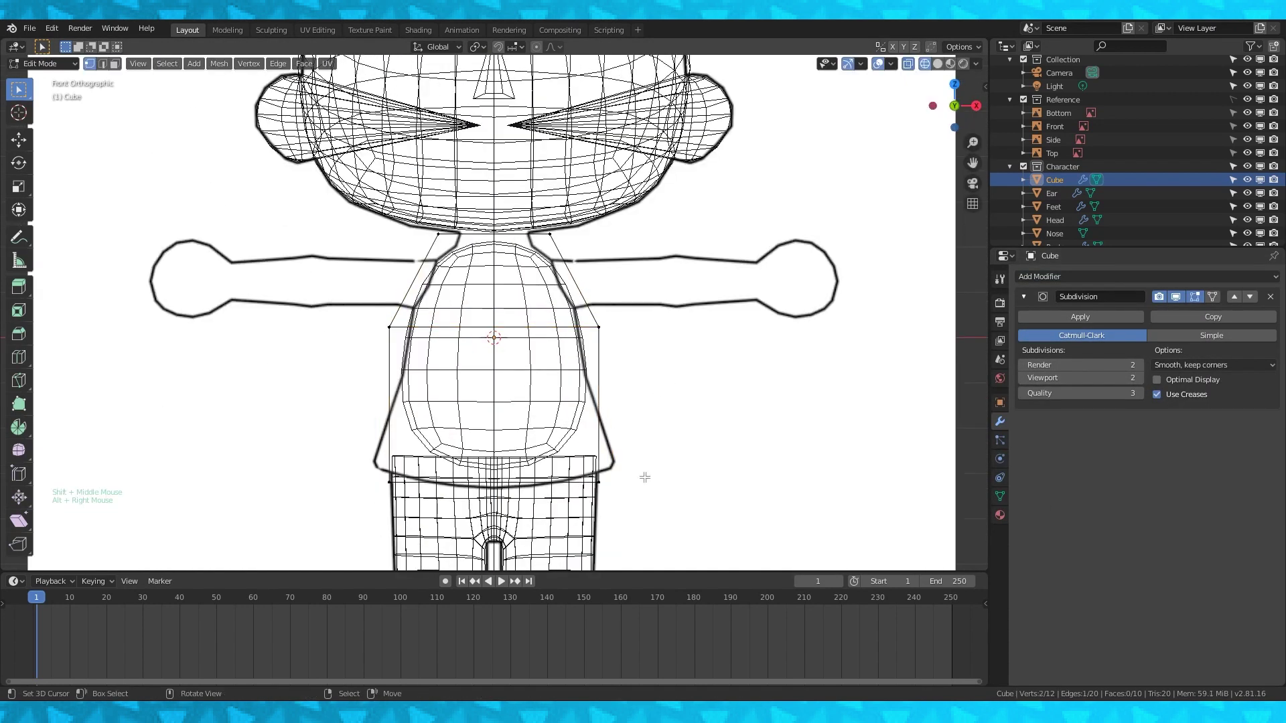
# Scale the cube's bottom edge loop by 1.207 to widen the hem, and delete the bottom face.
pyautogui.keyDown('alt'); pyautogui.rightClick(644, 477); pyautogui.keyUp('alt')
pyautogui.press('s')
pyautogui.click(785, 457)
pyautogui.moveTo(713, 506); pyautogui.dragTo(715, 472, button='middle')
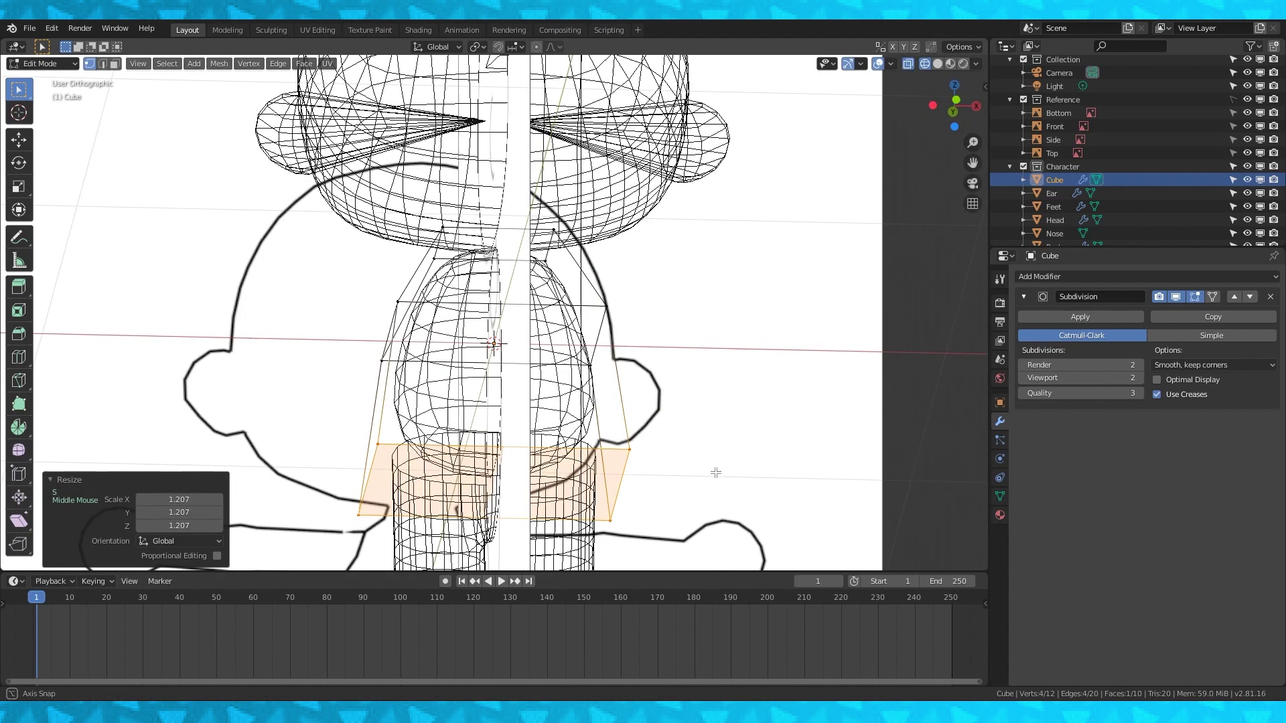
pyautogui.press('x')
pyautogui.click(680, 502)
# In side view, move the front and back edges of the shirt mesh inward to fit the reference outline.
pyautogui.press('KP_1')
pyautogui.press('KP_3')
pyautogui.press('g')
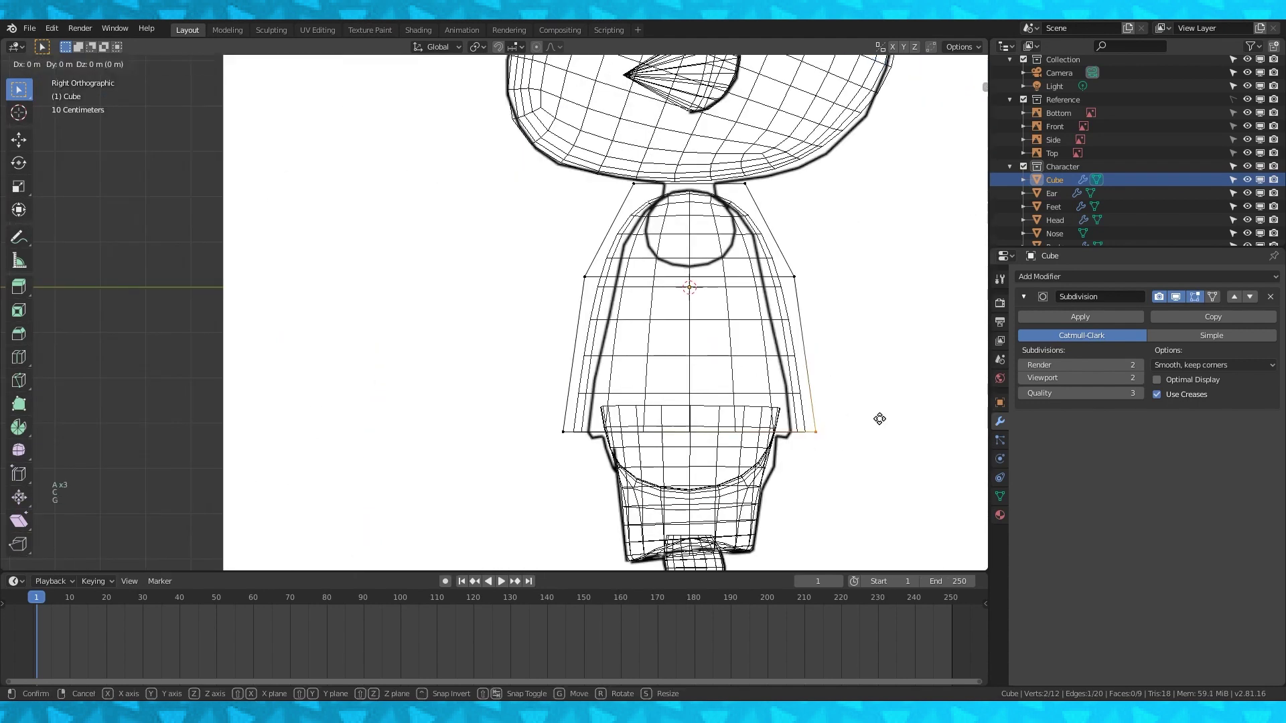
pyautogui.click(864, 419)
pyautogui.press('a')
pyautogui.press('a')
pyautogui.press('a')
pyautogui.press('a')
pyautogui.press('c')
pyautogui.press('g')
pyautogui.keyDown('shift'); pyautogui.moveTo(572, 278); pyautogui.dragTo(517, 301, button='middle'); pyautogui.keyUp('shift')
pyautogui.keyDown('shift'); pyautogui.moveTo(809, 314); pyautogui.dragTo(712, 322, button='middle'); pyautogui.keyUp('shift')
# Apply the Subdivision modifier and raise the hem's side vertices 0.0443 m using proportional editing with size 0.29.
pyautogui.press('Tab')
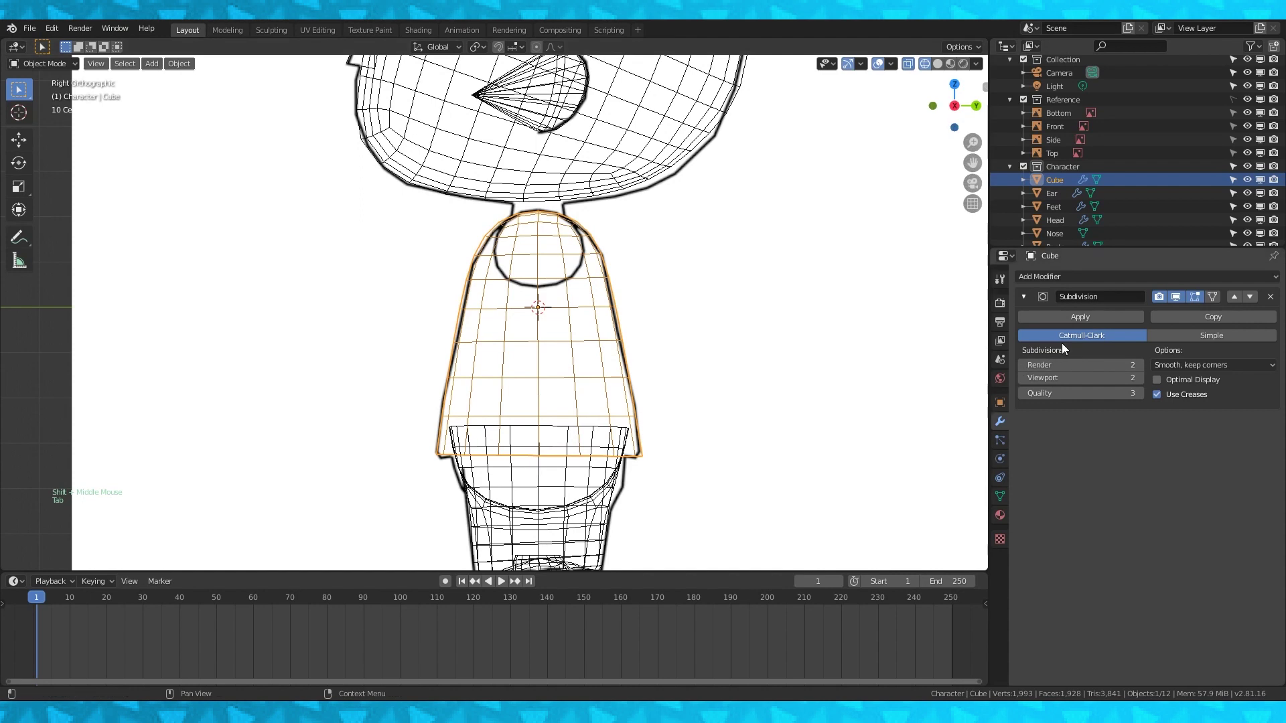
pyautogui.click(1073, 315)
pyautogui.keyDown('shift'); pyautogui.moveTo(558, 415); pyautogui.dragTo(551, 398, button='middle'); pyautogui.keyUp('shift')
pyautogui.press('Tab')
pyautogui.press('g')
pyautogui.press('o')
pyautogui.scroll(-7, 551, 392)
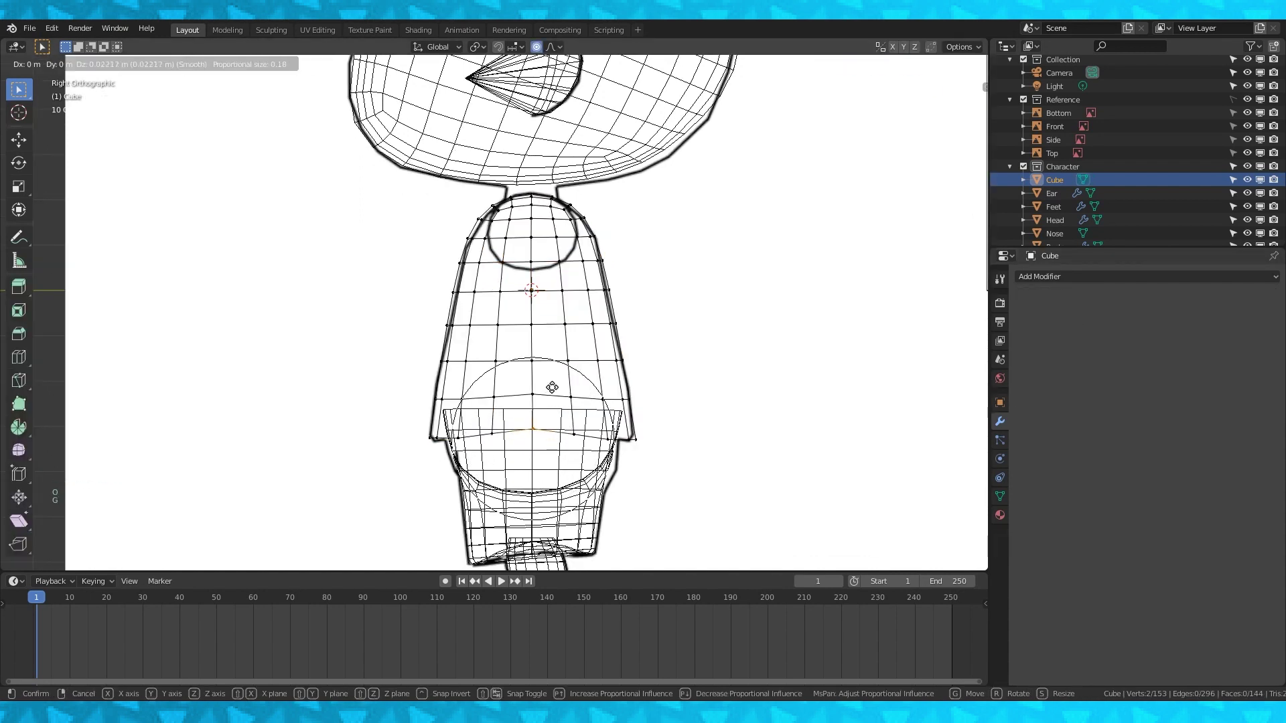
pyautogui.rightClick(551, 387)
pyautogui.press('g')
pyautogui.scroll(-4, 545, 369)
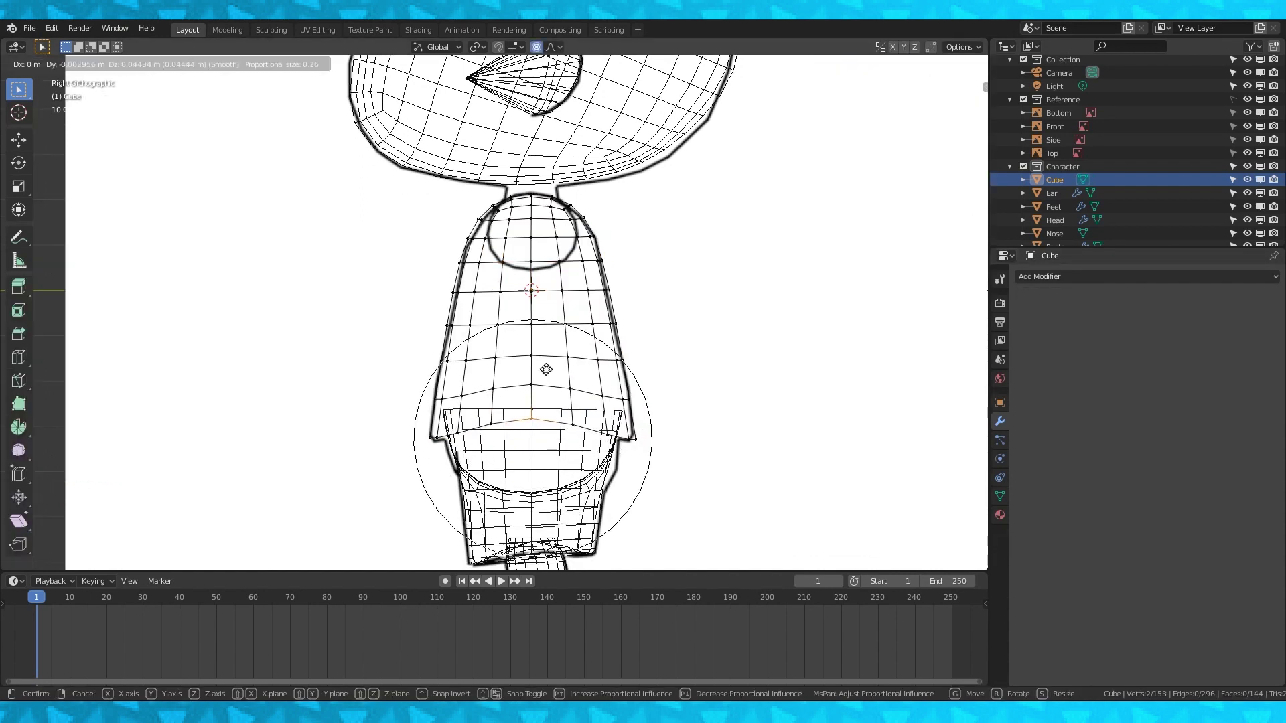
pyautogui.click(545, 369)
# In front view, select the vertices of one half of the shirt and delete them.
pyautogui.press('KP_1')
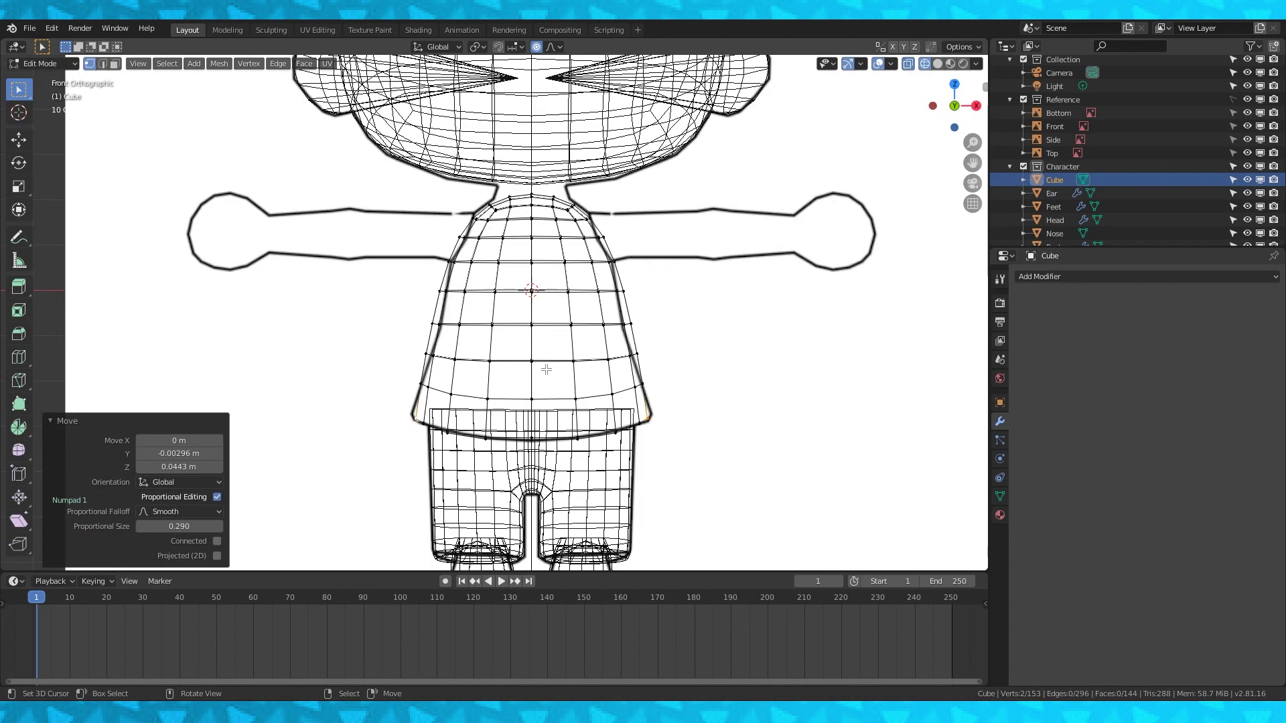
pyautogui.rightClick(427, 332)
pyautogui.moveTo(499, 499); pyautogui.dragTo(506, 499)
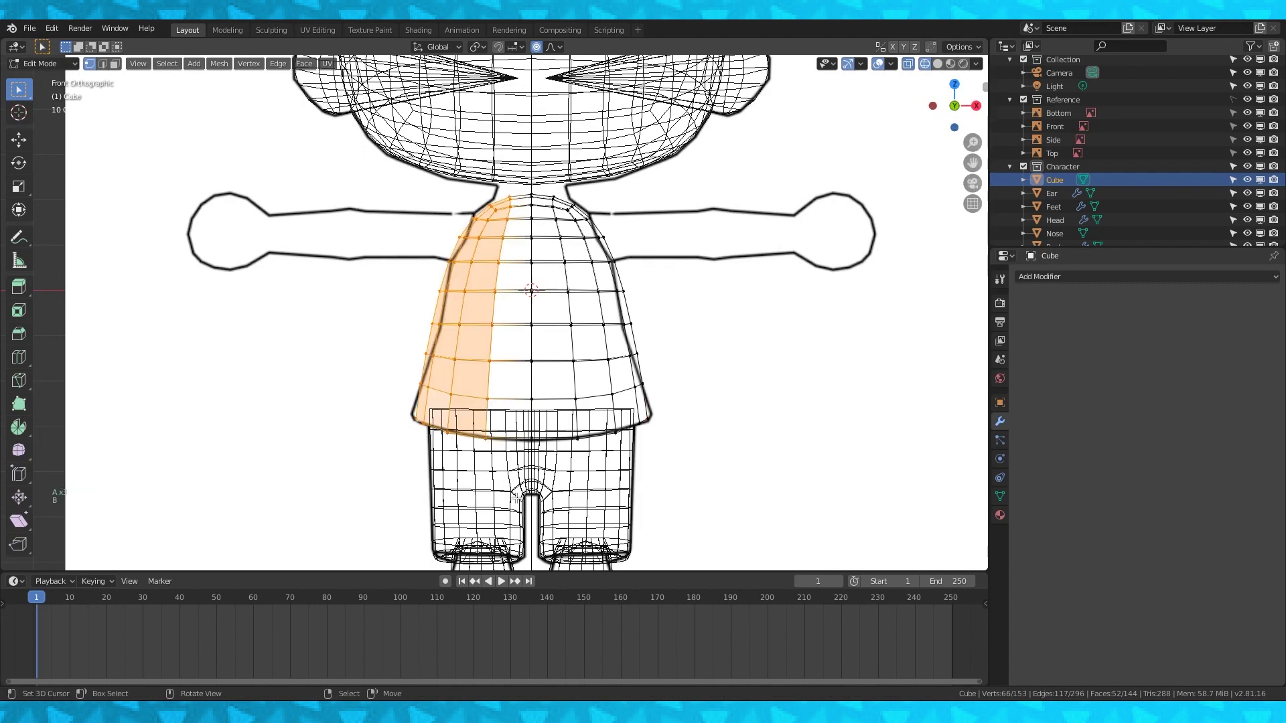
pyautogui.press('x')
pyautogui.click(473, 469)
# Add a Mirror modifier on the X axis to the half shirt, with Clipping enabled.
pyautogui.click(1177, 276)
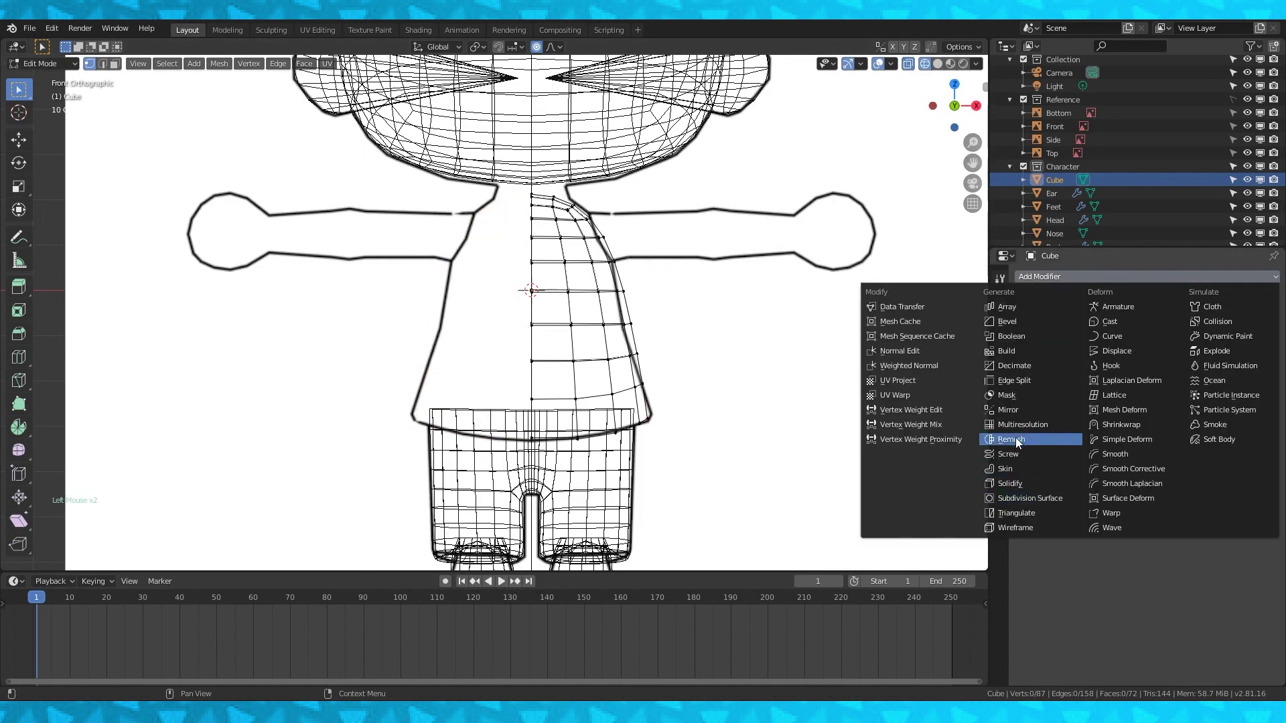
pyautogui.click(1008, 410)
pyautogui.scroll(4, 634, 219)
pyautogui.press('o')
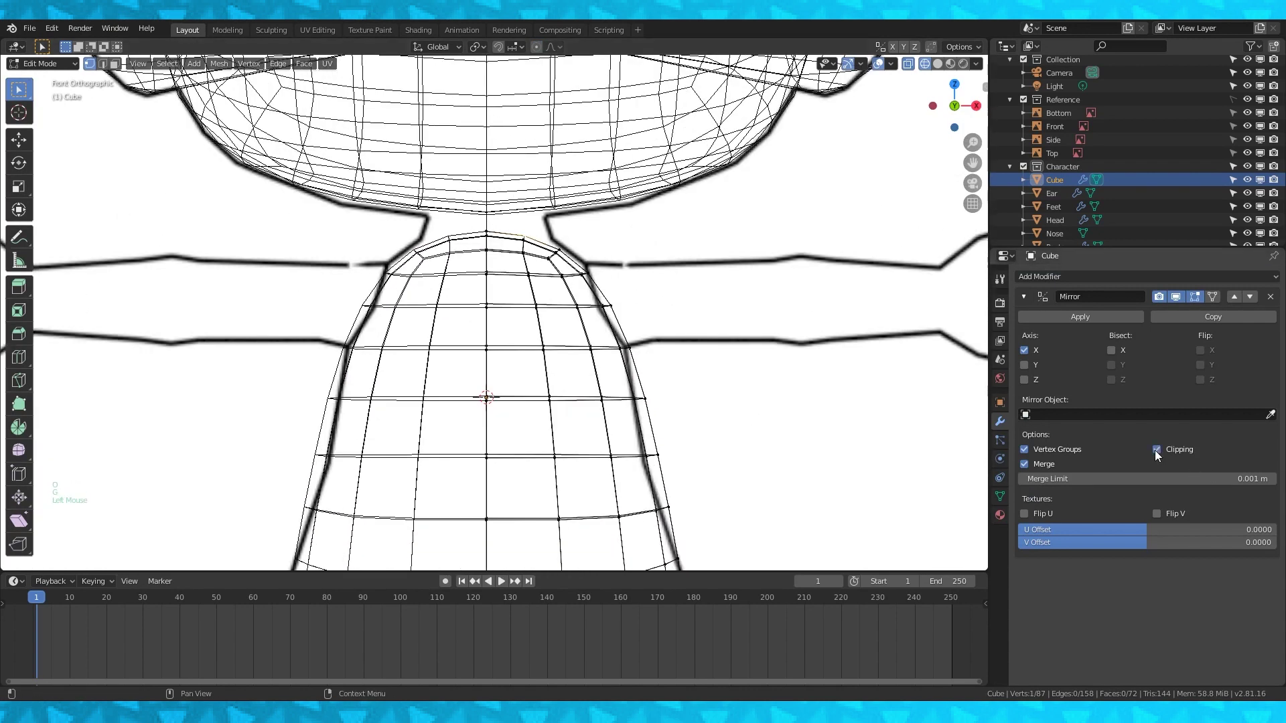
# Move the collar's outer vertices with proportional editing to match the neck base in front and side views.
pyautogui.press('g')
pyautogui.scroll(6, 687, 265)
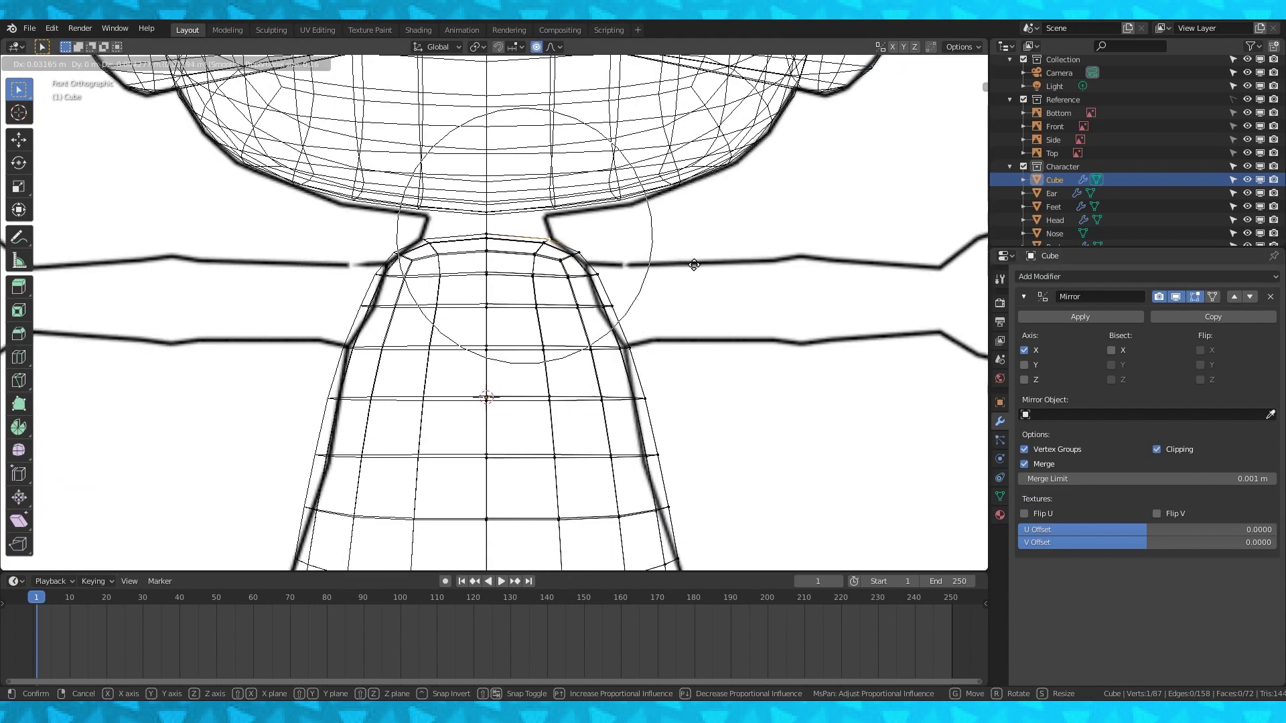
pyautogui.click(694, 265)
pyautogui.press('KP_3')
pyautogui.rightClick(509, 241)
pyautogui.press('g')
pyautogui.rightClick(588, 238)
pyautogui.press('g')
pyautogui.click(606, 237)
# In side view, move the upper shoulder and collar vertices onto the shirt outline.
pyautogui.rightClick(478, 253)
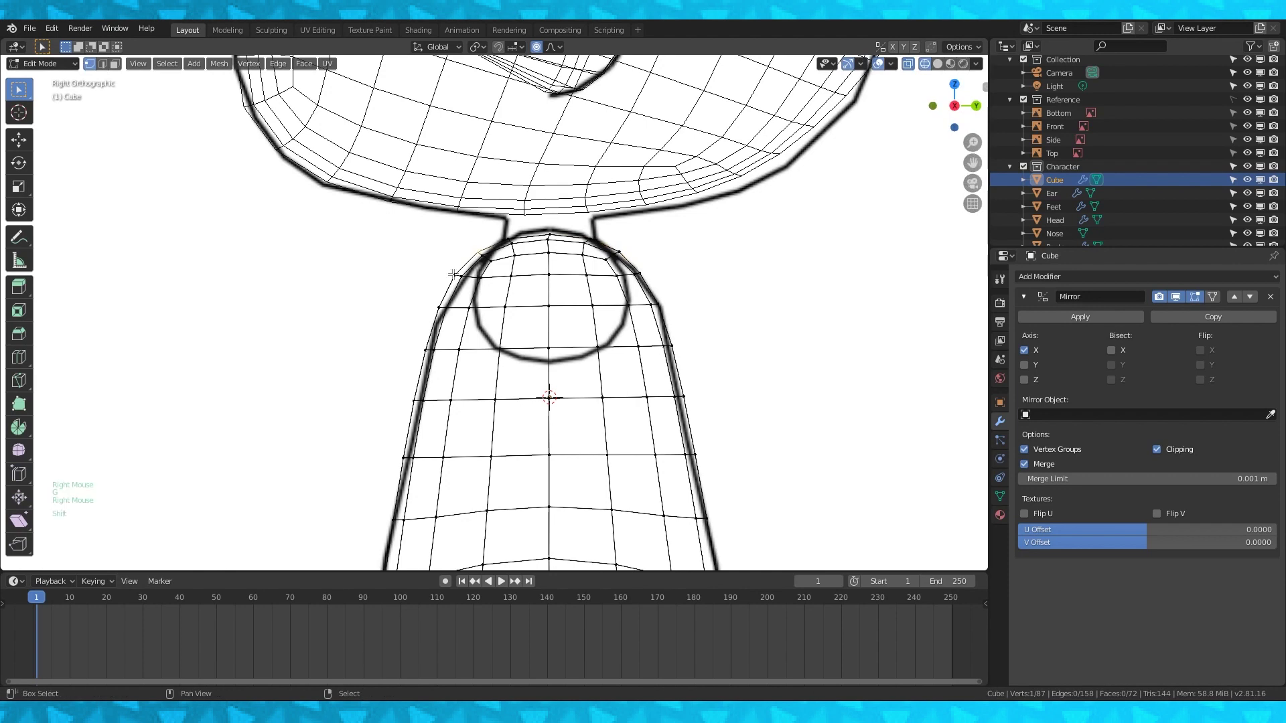
pyautogui.keyDown('shift'); pyautogui.rightClick(455, 275); pyautogui.keyUp('shift')
pyautogui.press('g')
pyautogui.click(460, 276)
pyautogui.rightClick(553, 228)
pyautogui.press('g')
pyautogui.click(552, 224)
# Select the two top faces of the shirt and extrude them upward into the head to form the neck.
pyautogui.press('KP_1')
pyautogui.moveTo(552, 225)
pyautogui.mouseDown(button='middle')
pyautogui.moveTo(602, 227)
pyautogui.moveTo(557, 245)
pyautogui.mouseUp(button='middle')
pyautogui.click(114, 63)
pyautogui.rightClick(577, 231)
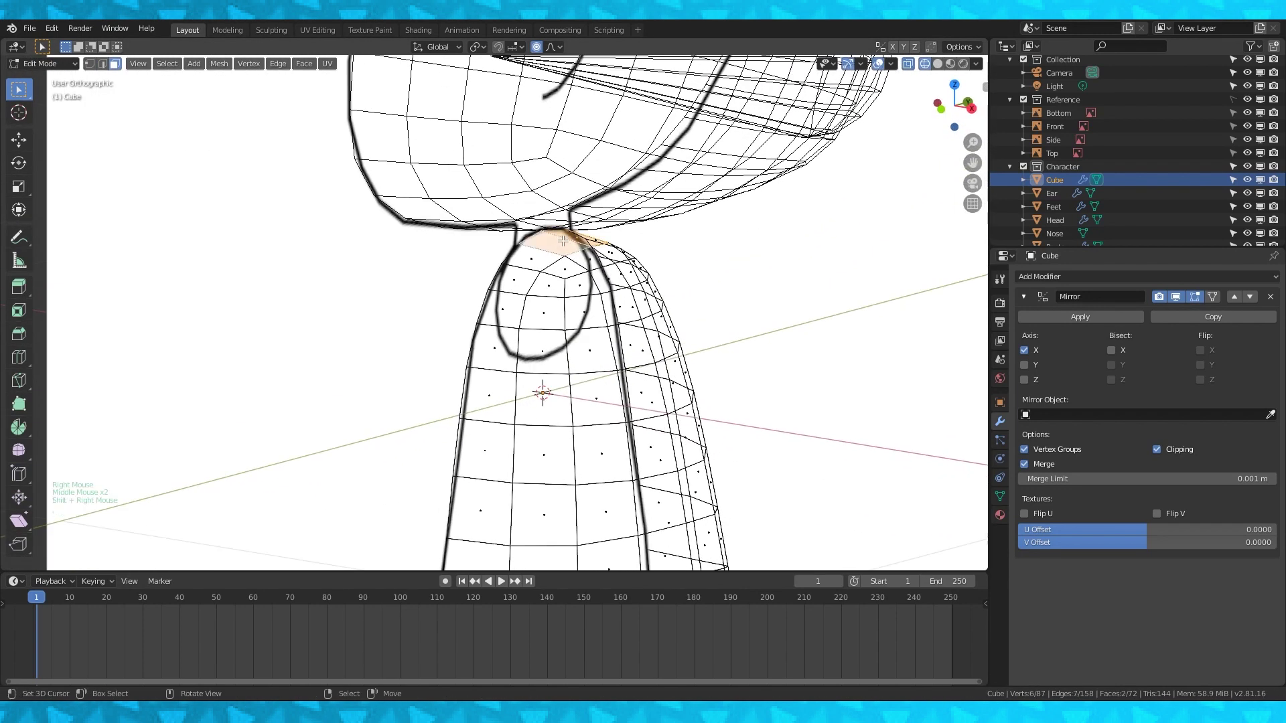
pyautogui.press('KP_1')
pyautogui.press('e')
pyautogui.rightClick(572, 220)
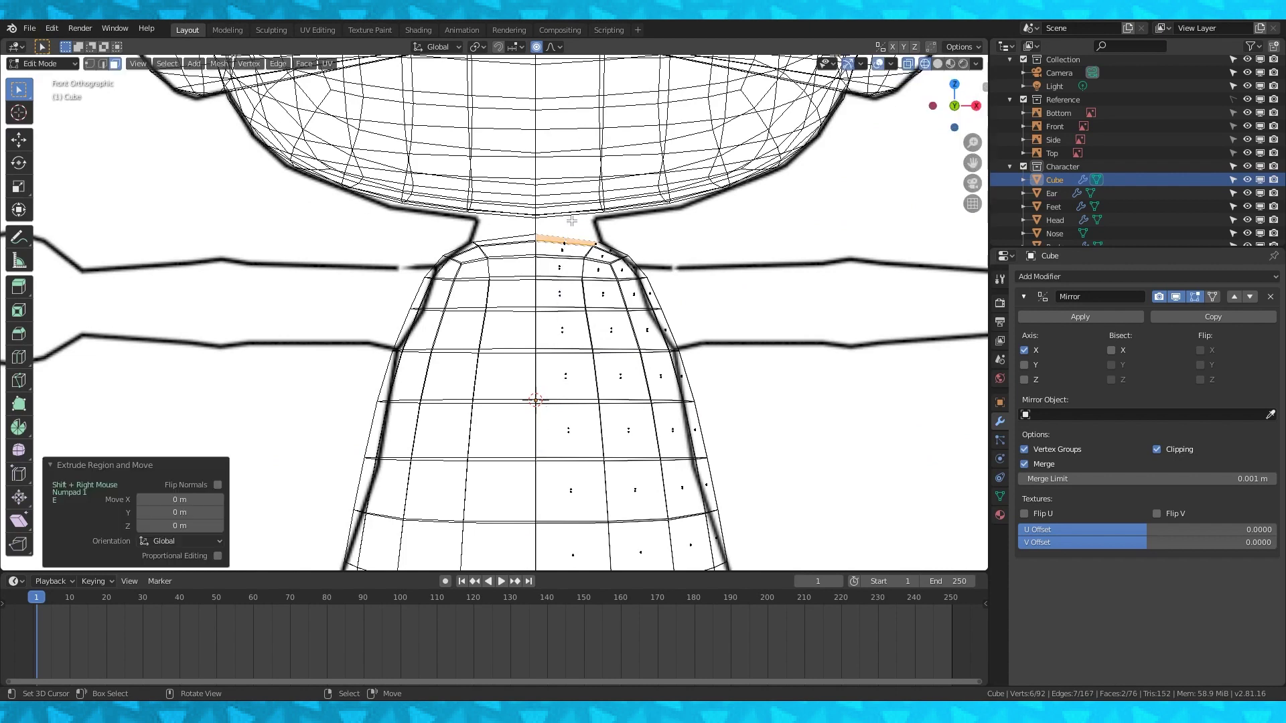
pyautogui.press('g')
pyautogui.rightClick(568, 194)
pyautogui.press('o')
pyautogui.press('g')
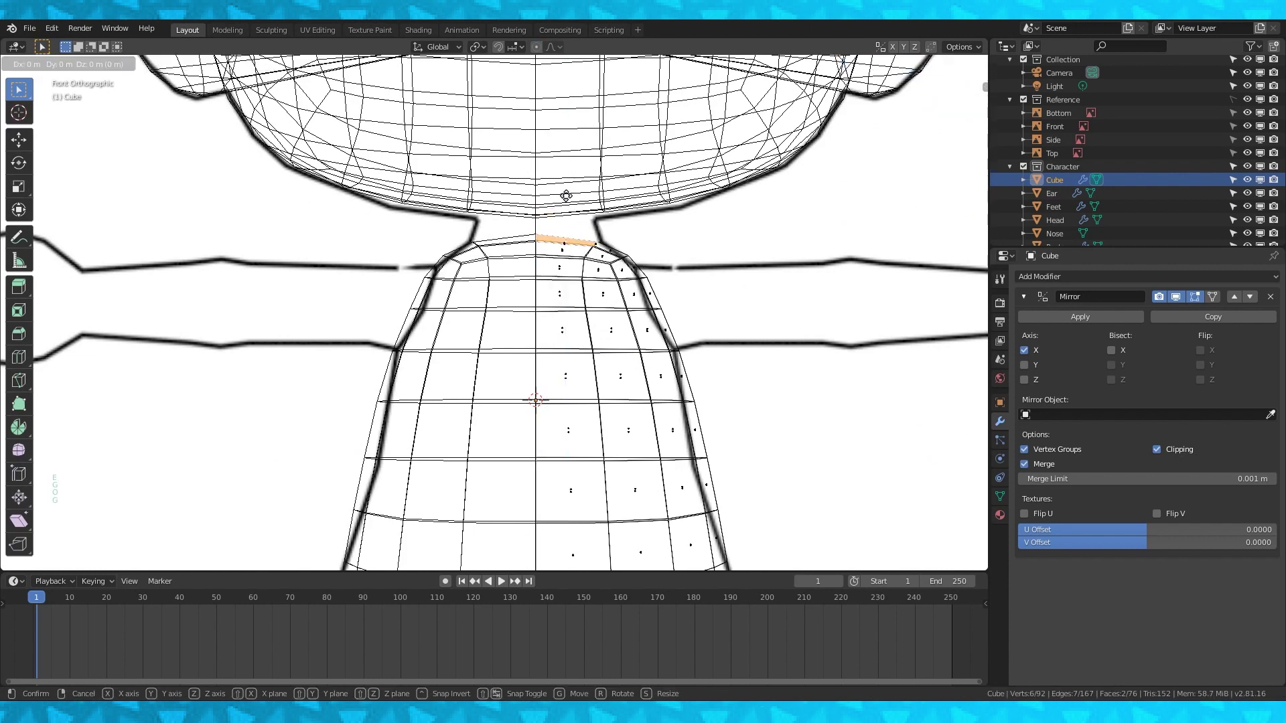
pyautogui.click(559, 136)
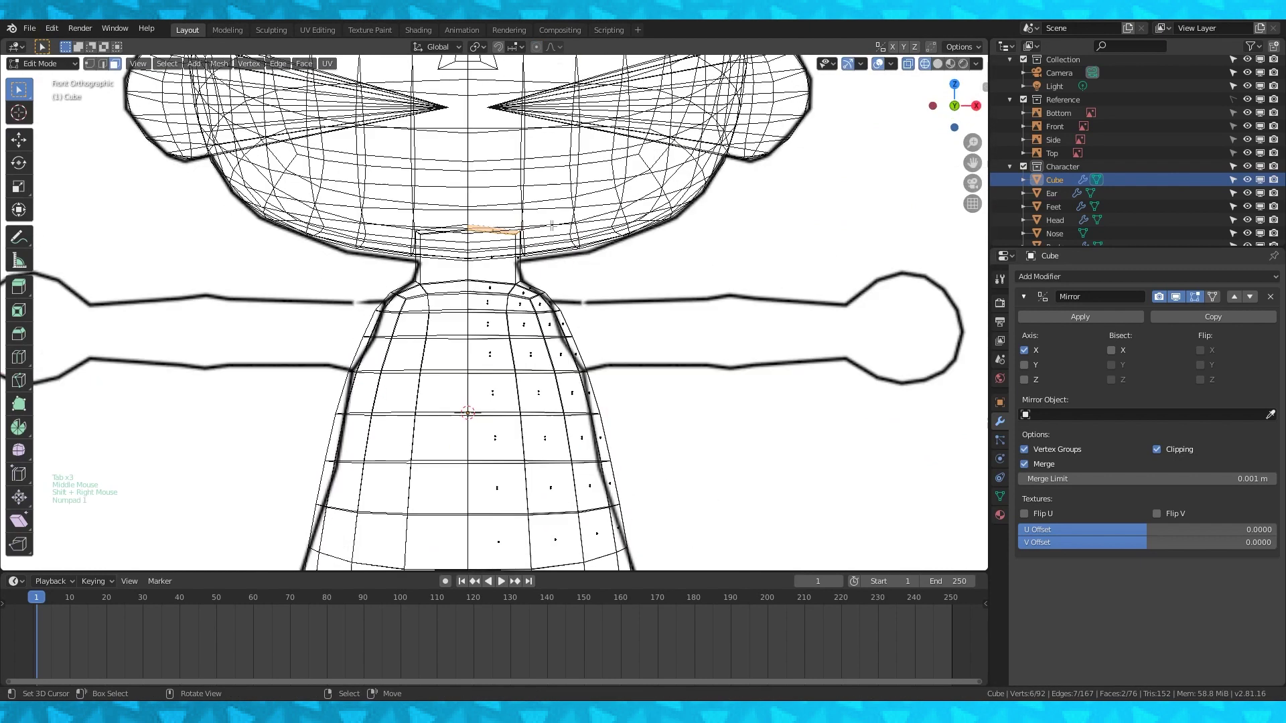
# In top view, select the neck's outer corner vertices and move them inward about 0.014 m.
pyautogui.press('Tab')
pyautogui.moveTo(559, 136); pyautogui.dragTo(667, 296, button='middle')
pyautogui.scroll(3, 667, 296)
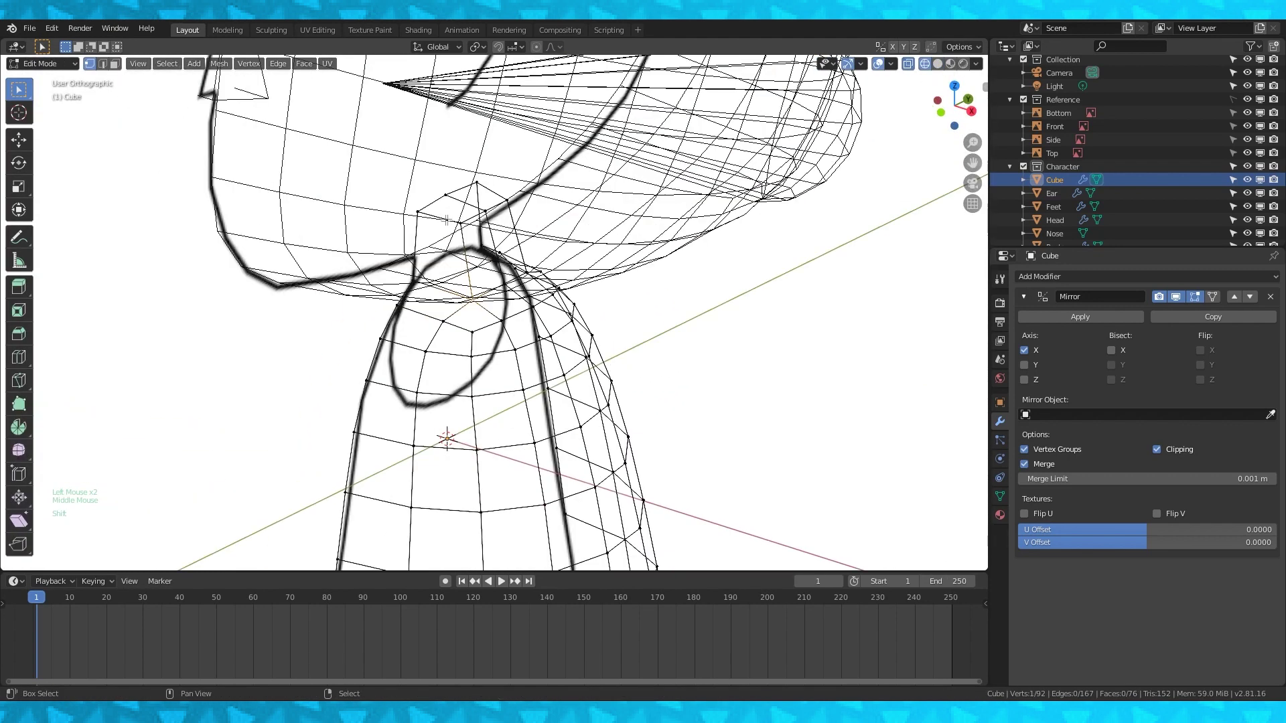
pyautogui.press('KP_7')
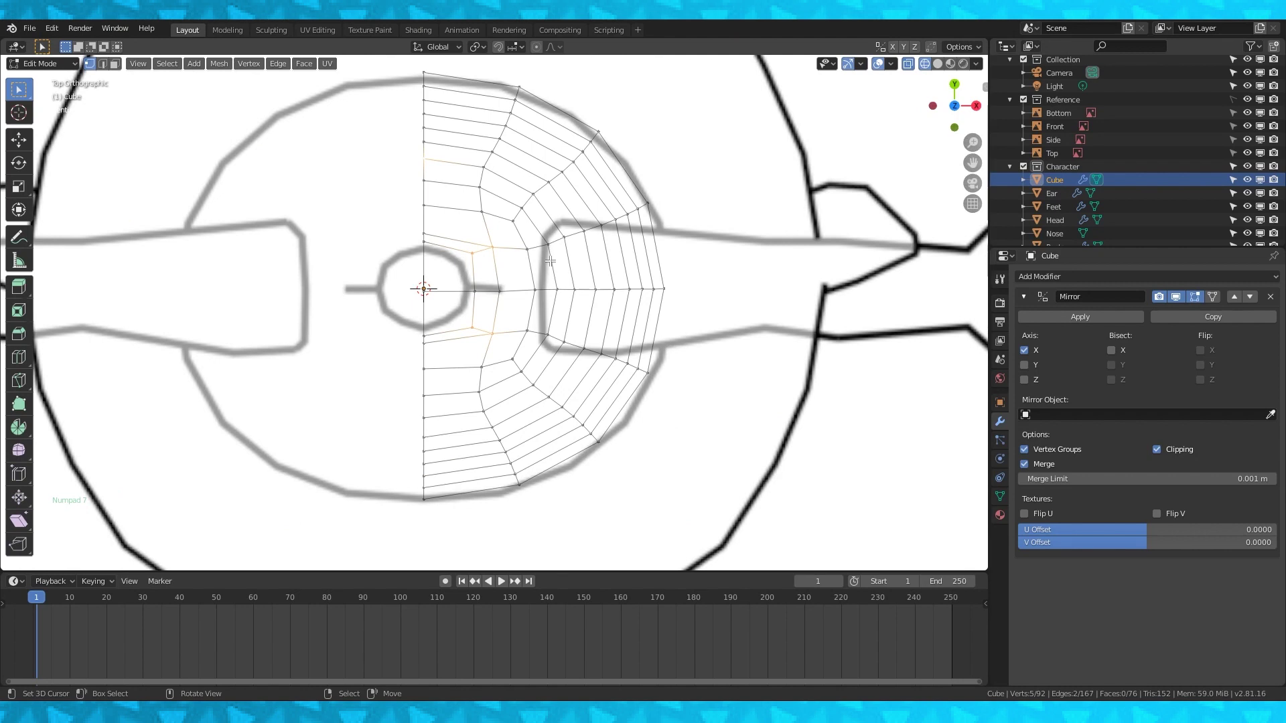
pyautogui.press('g')
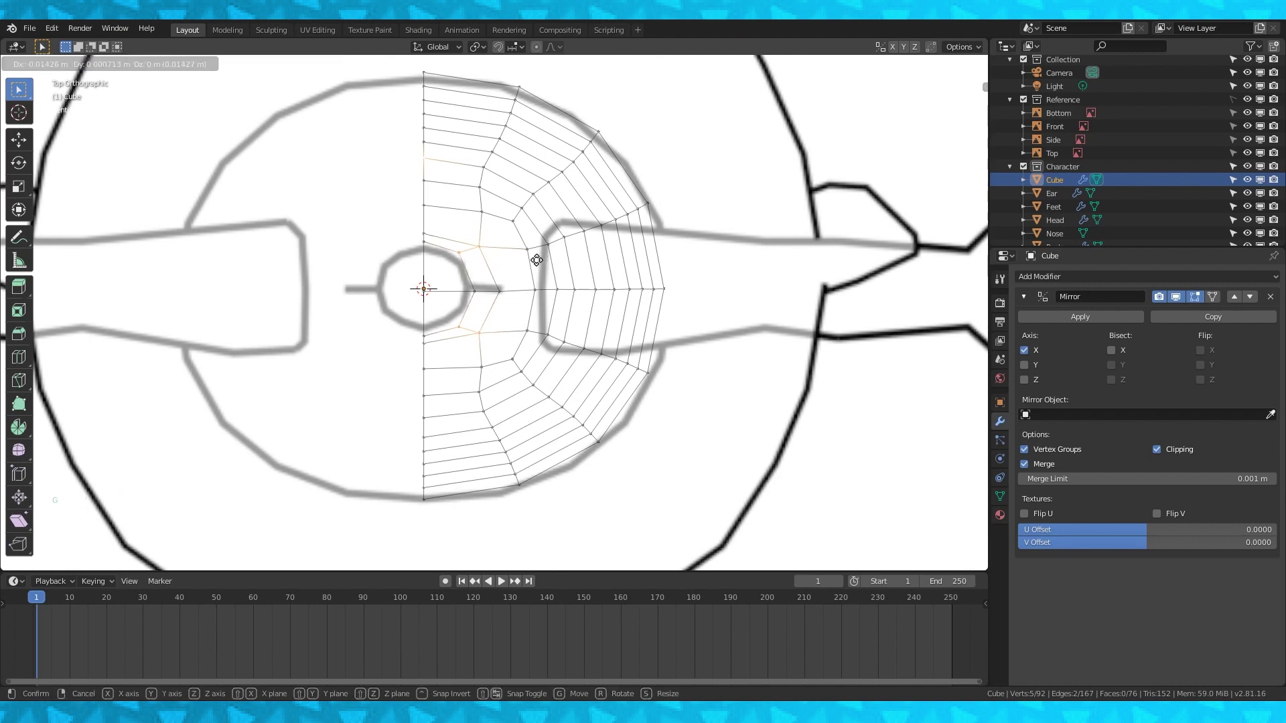
pyautogui.click(537, 259)
# Deselect the stray vertex on the center line and scale the neck's corner vertices to round the neck.
pyautogui.press('s')
pyautogui.rightClick(534, 224)
pyautogui.keyDown('shift'); pyautogui.rightClick(428, 156); pyautogui.keyUp('shift')
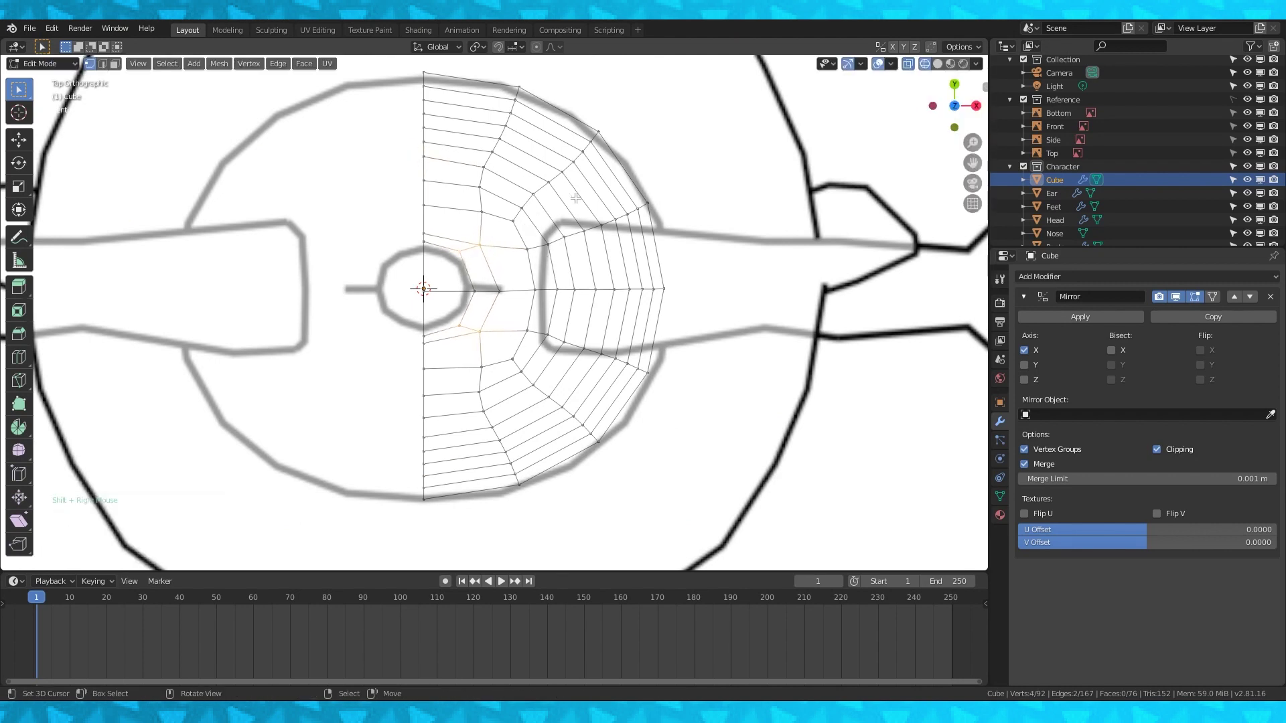
pyautogui.press('s')
pyautogui.click(585, 185)
# Examine the neck and shirt shape from several angles in solid and wireframe shading.
pyautogui.press('KP_1')
pyautogui.press('KP_3')
pyautogui.press('Tab')
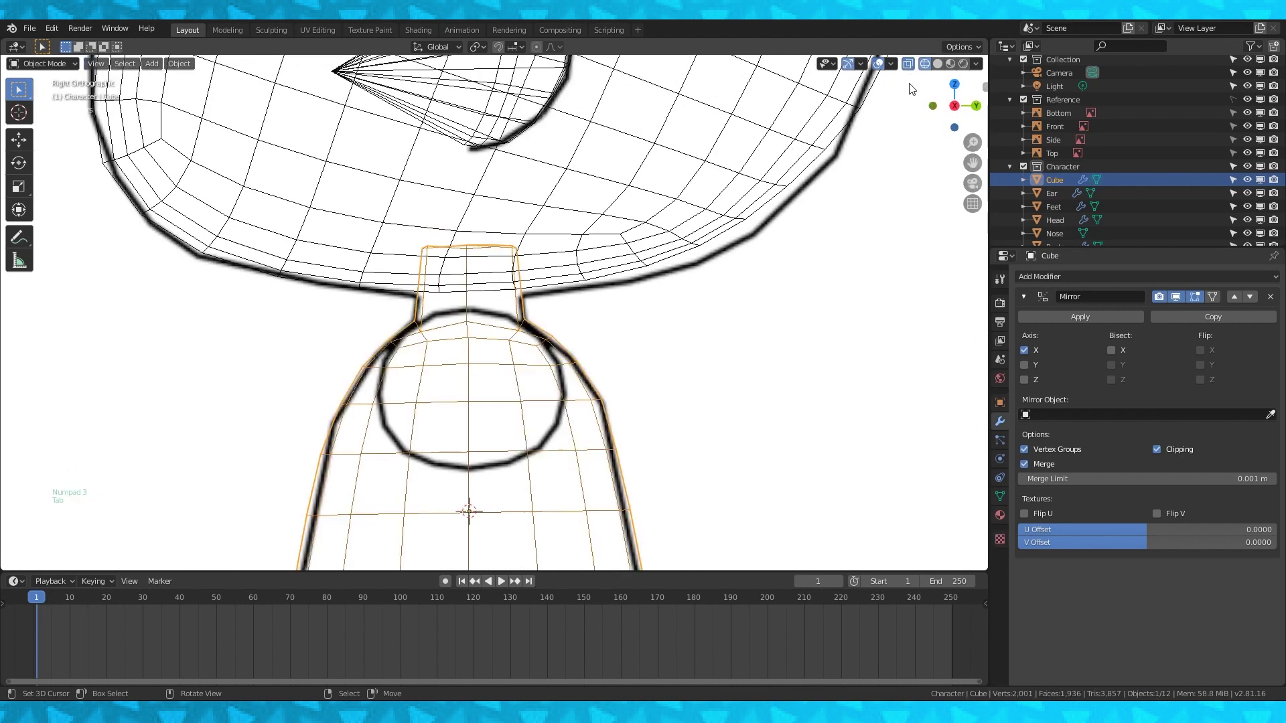
pyautogui.click(937, 64)
pyautogui.scroll(-4, 582, 292)
pyautogui.moveTo(576, 290); pyautogui.dragTo(704, 296, button='middle')
pyautogui.press('KP_1')
pyautogui.click(924, 64)
pyautogui.moveTo(693, 345)
pyautogui.keyDown('shift'); pyautogui.mouseDown(button='middle')
pyautogui.moveTo(668, 292)
pyautogui.moveTo(585, 284)
pyautogui.mouseUp(button='middle'); pyautogui.keyUp('shift')
pyautogui.click(937, 63)
# Delete the vertex at the shirt's upper side to open an arm hole and snap the 3D cursor to the hole's edge loop.
pyautogui.press('Tab')
pyautogui.press('KP_1')
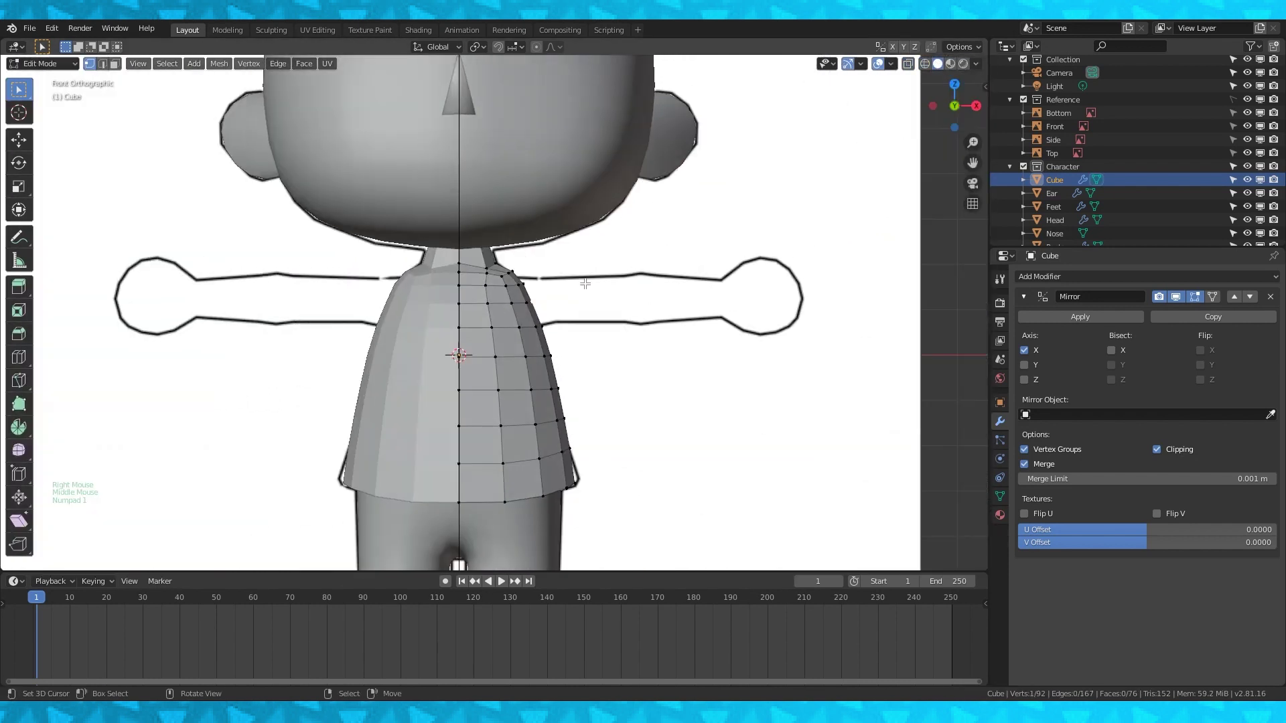
pyautogui.press('x')
pyautogui.click(586, 287)
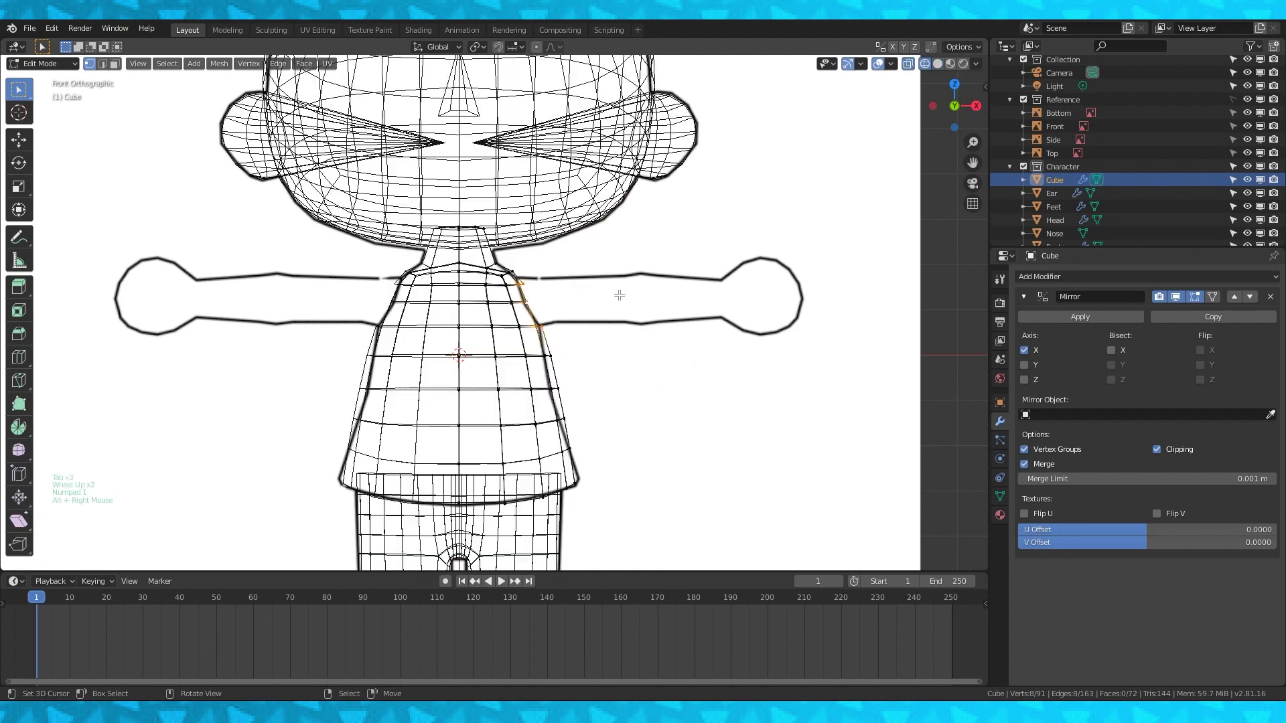
pyautogui.hotkey('shift', 's')
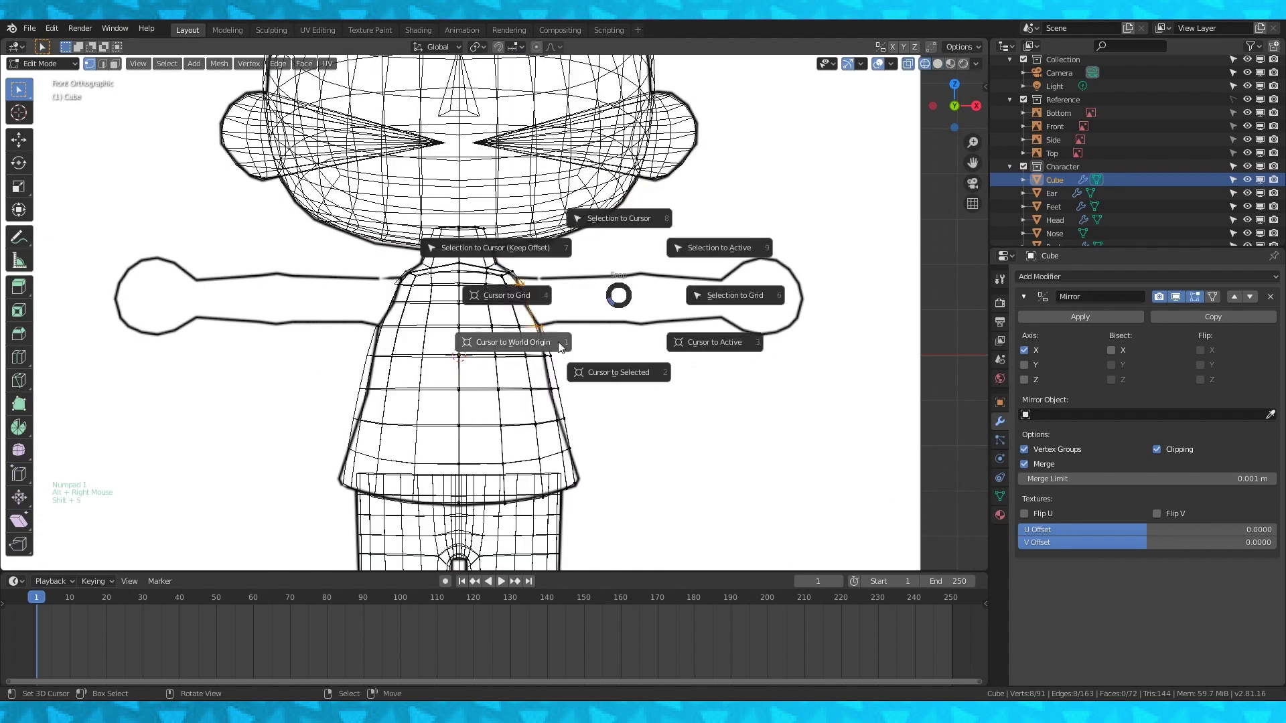
pyautogui.click(638, 373)
# Add an 8-vertex circle at the arm hole and rotate it 90°, with the Mirror modifier's Clipping turned off.
pyautogui.keyDown('shift'); pyautogui.moveTo(631, 298); pyautogui.dragTo(577, 300, button='middle'); pyautogui.keyUp('shift')
pyautogui.hotkey('shift', 'a')
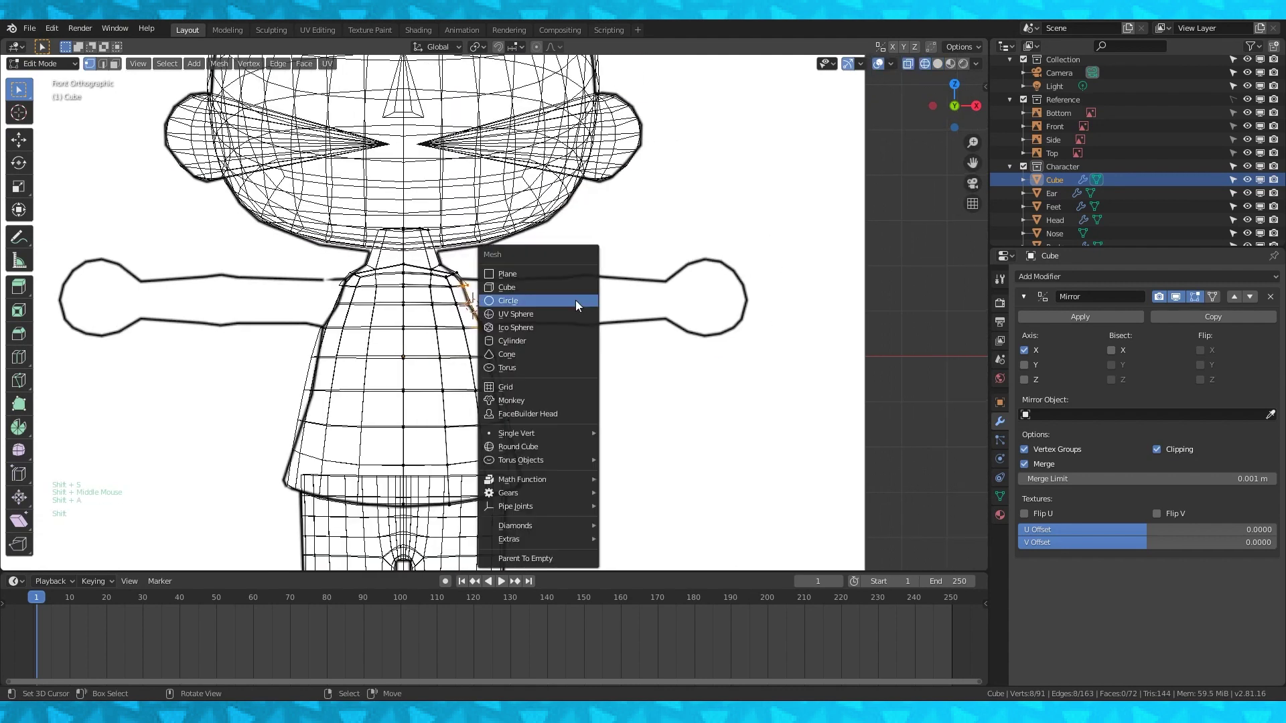
pyautogui.click(575, 301)
pyautogui.scroll(-4, 576, 301)
pyautogui.click(1164, 449)
pyautogui.press('r')
pyautogui.press('9')
pyautogui.press('0')
pyautogui.press('Return')
# Scale the circle down to the arm's thickness and place it just outside the shoulder.
pyautogui.scroll(2, 603, 254)
pyautogui.press('s')
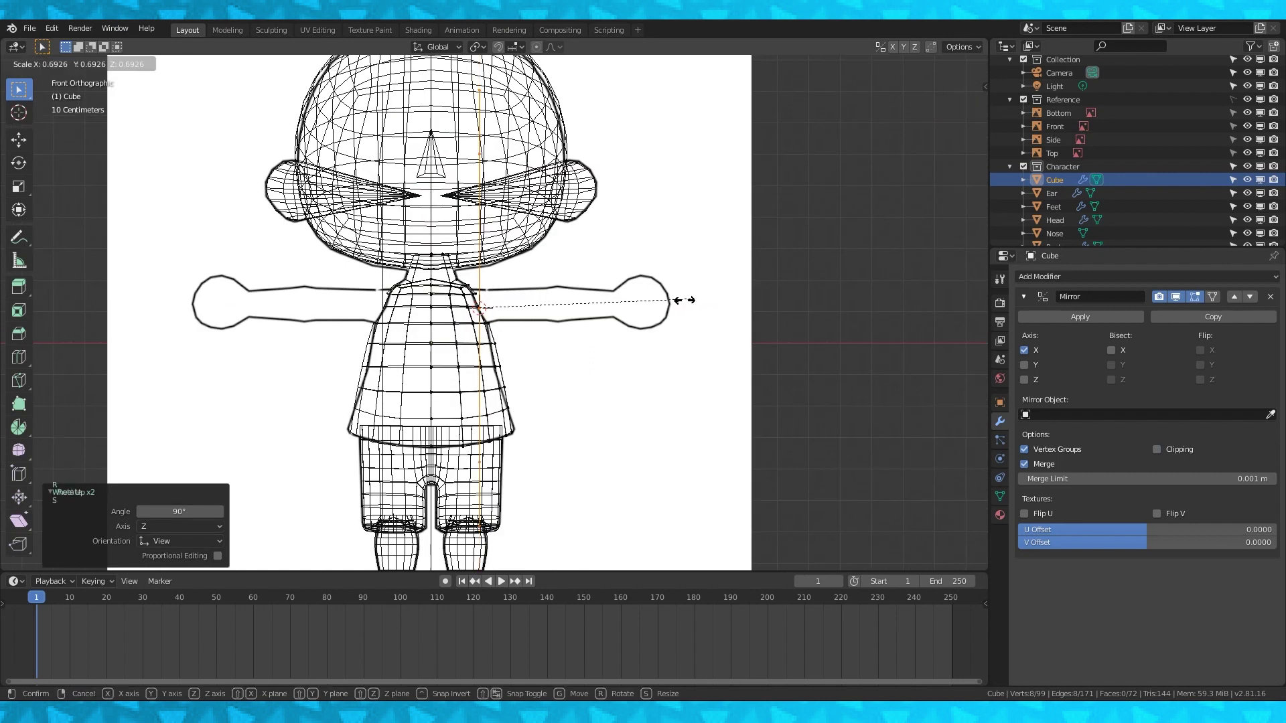
pyautogui.click(512, 306)
pyautogui.press('g')
pyautogui.click(517, 310)
pyautogui.scroll(2, 518, 310)
pyautogui.press('s')
pyautogui.click(617, 284)
# Extrude the circle along X to the wrist and scale the wrist end by 0.889.
pyautogui.press('e')
pyautogui.click(617, 284)
pyautogui.press('g')
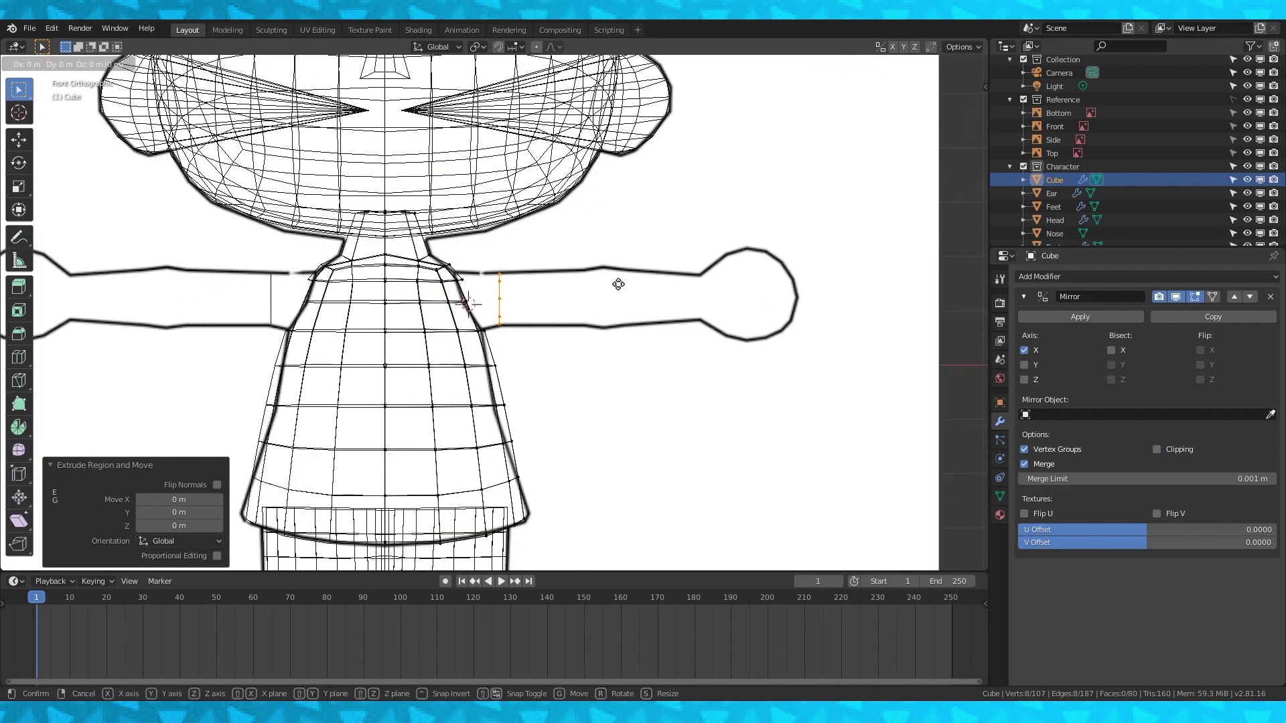
pyautogui.press('x')
pyautogui.click(818, 289)
pyautogui.press('s')
pyautogui.click(835, 287)
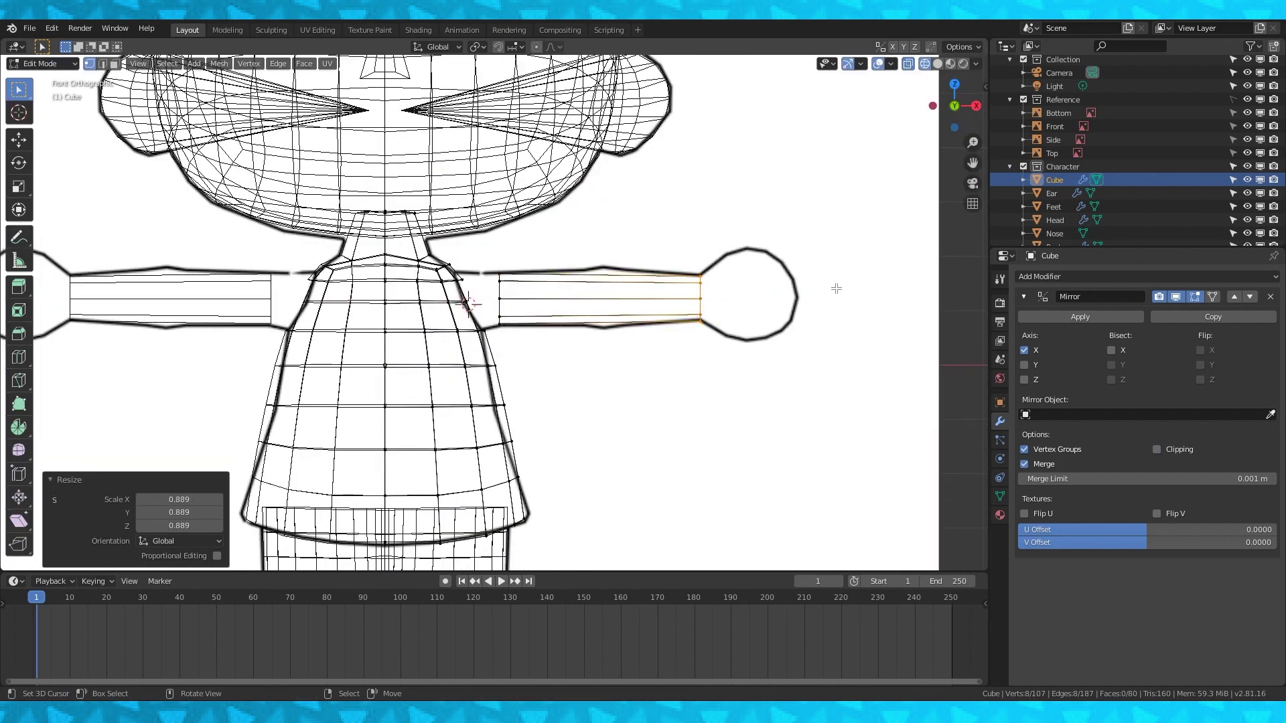
# In top view, scale the wrist loop by 0.967 and the shoulder-end loop along Y to match the arm outline.
pyautogui.press('KP_7')
pyautogui.keyDown('shift'); pyautogui.moveTo(833, 317); pyautogui.dragTo(770, 328, button='middle'); pyautogui.keyUp('shift')
pyautogui.press('s')
pyautogui.click(815, 309)
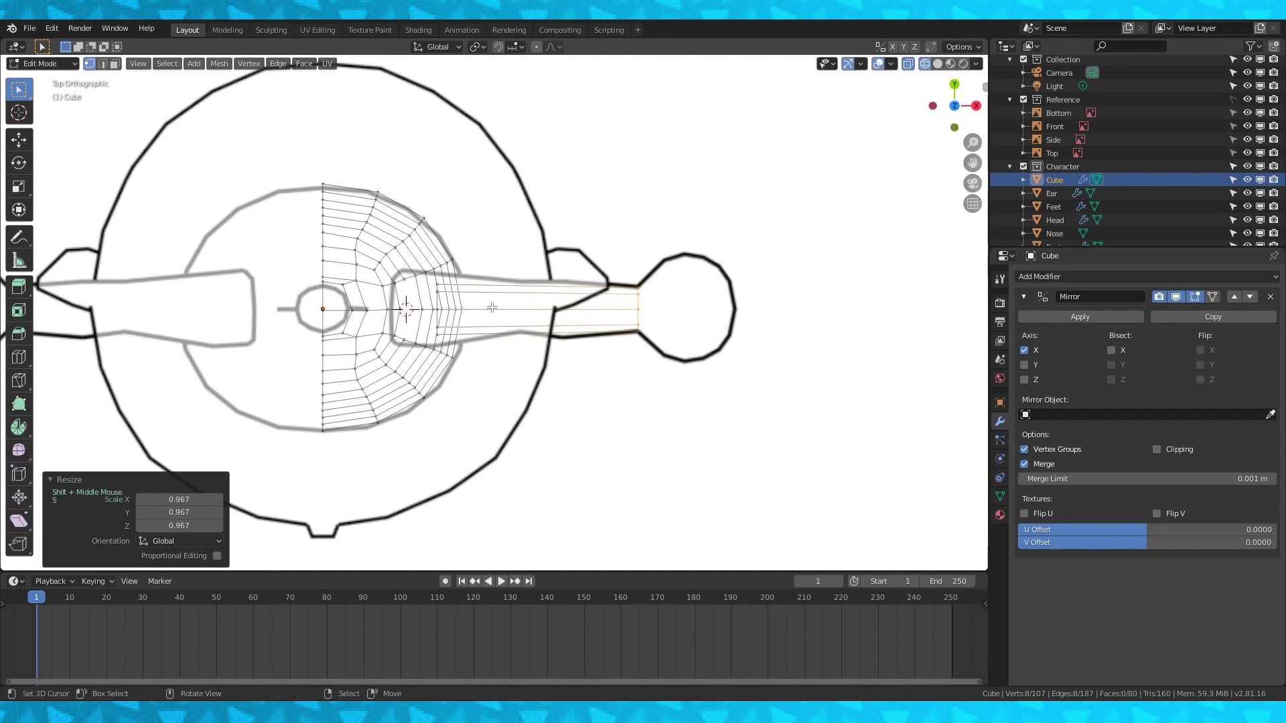
pyautogui.keyDown('alt'); pyautogui.rightClick(438, 302); pyautogui.keyUp('alt')
pyautogui.press('s')
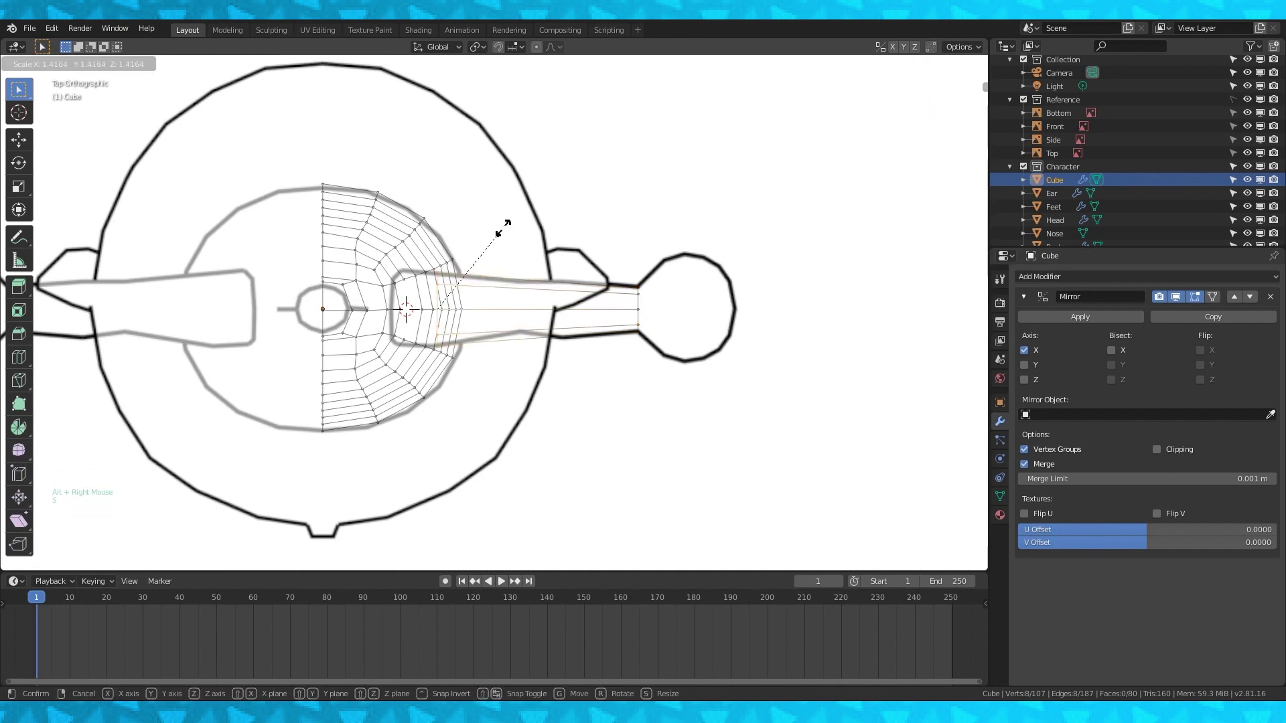
pyautogui.press('y')
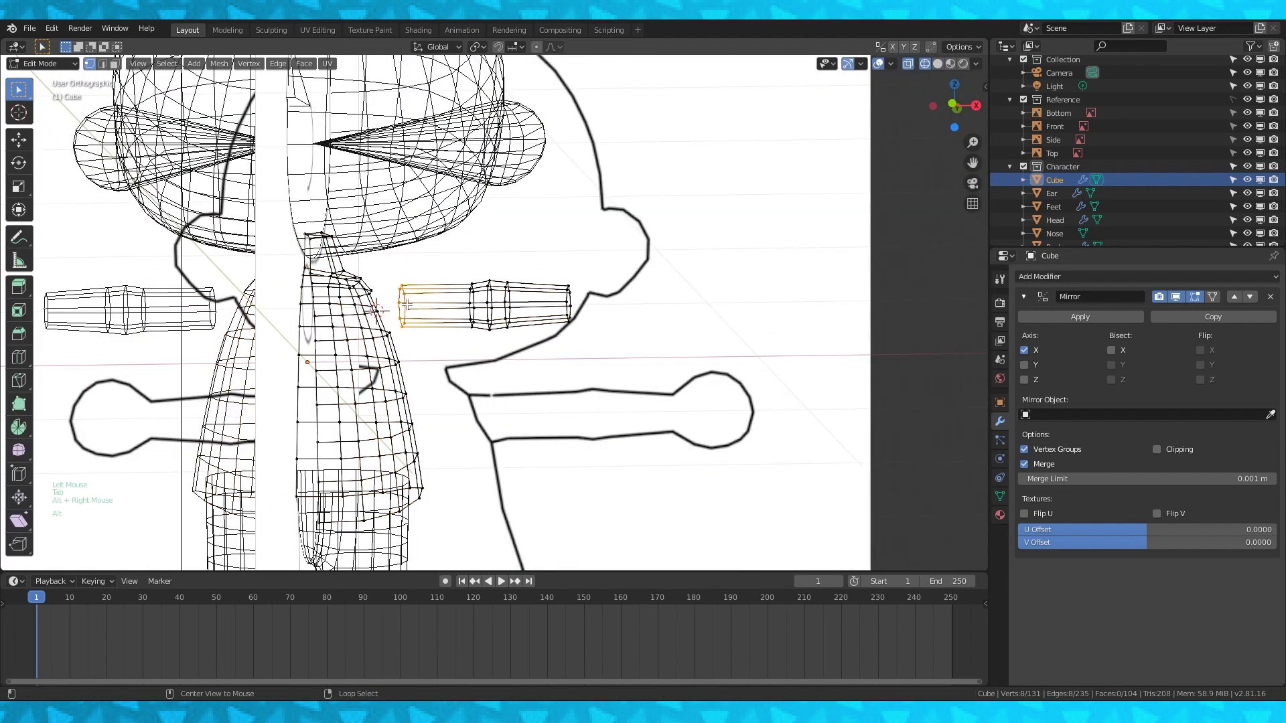
# In top view, move the selected arm hole vertex toward the arm outline with proportional editing.
pyautogui.press('KP_1')
pyautogui.scroll(2, 479, 267)
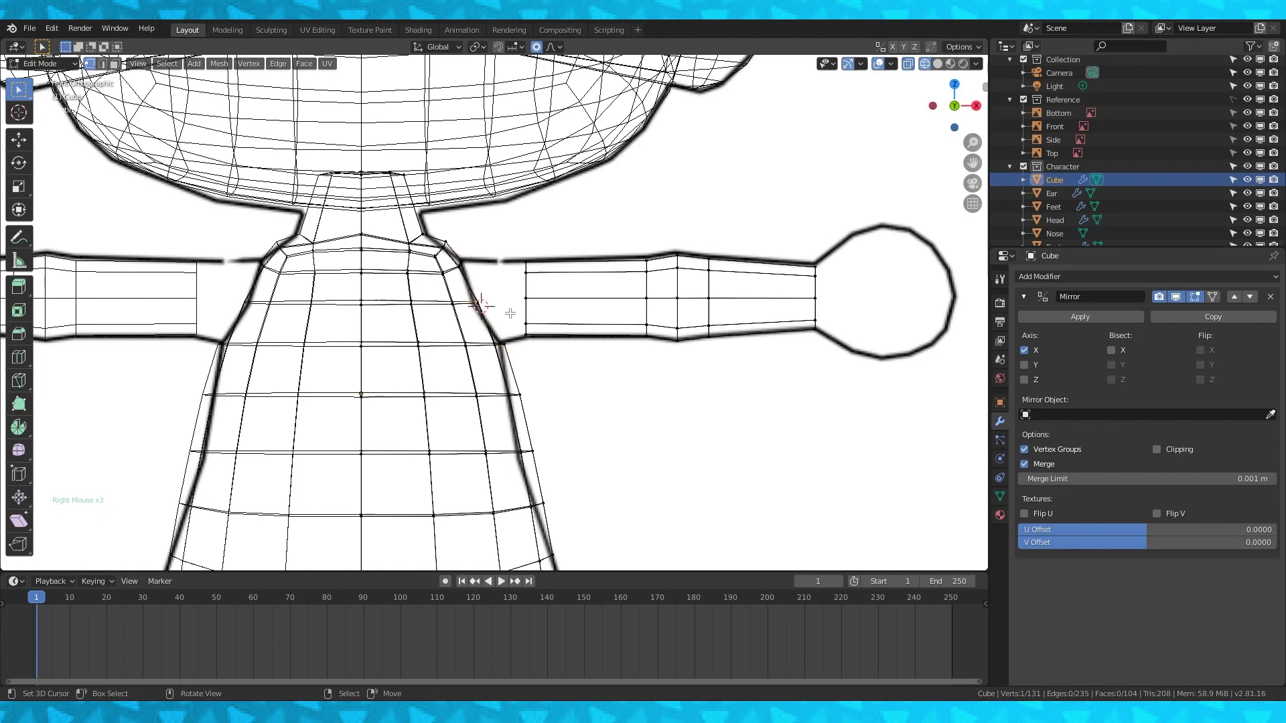
pyautogui.press('KP_7')
pyautogui.press('g')
pyautogui.click(502, 269)
# Select matching vertices on the arm's open end and the arm hole and fill faces between them.
pyautogui.moveTo(580, 399); pyautogui.dragTo(509, 301, button='middle')
pyautogui.keyDown('shift'); pyautogui.rightClick(533, 358); pyautogui.keyUp('shift')
pyautogui.keyDown('shift'); pyautogui.rightClick(483, 339); pyautogui.keyUp('shift')
pyautogui.keyDown('shift'); pyautogui.rightClick(452, 357); pyautogui.keyUp('shift')
pyautogui.moveTo(482, 349); pyautogui.dragTo(456, 369, button='middle')
pyautogui.click(938, 64)
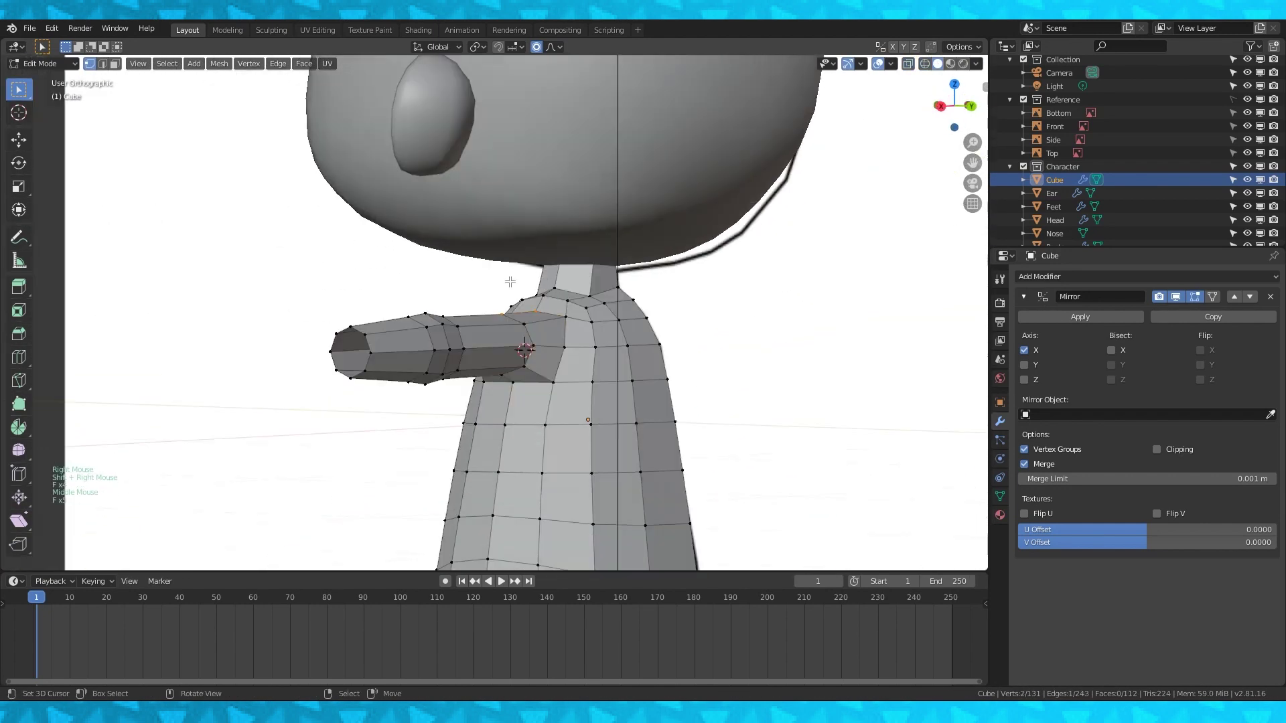
# Scale the edge loop at the shoulder end of the arm by 0.936 and shift it to the front-view outline.
pyautogui.press('Tab')
pyautogui.click(925, 63)
pyautogui.press('Tab')
pyautogui.press('KP_1')
pyautogui.press('KP_7')
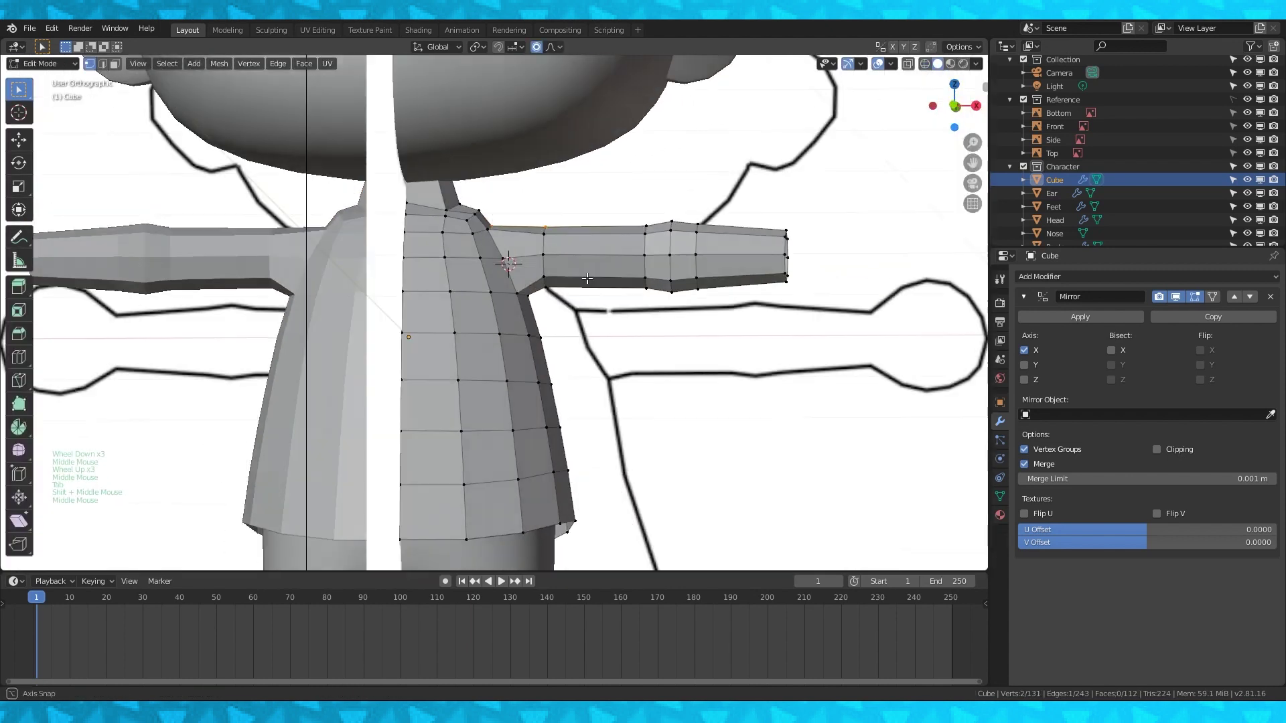
pyautogui.press('s')
pyautogui.click(678, 175)
pyautogui.press('g')
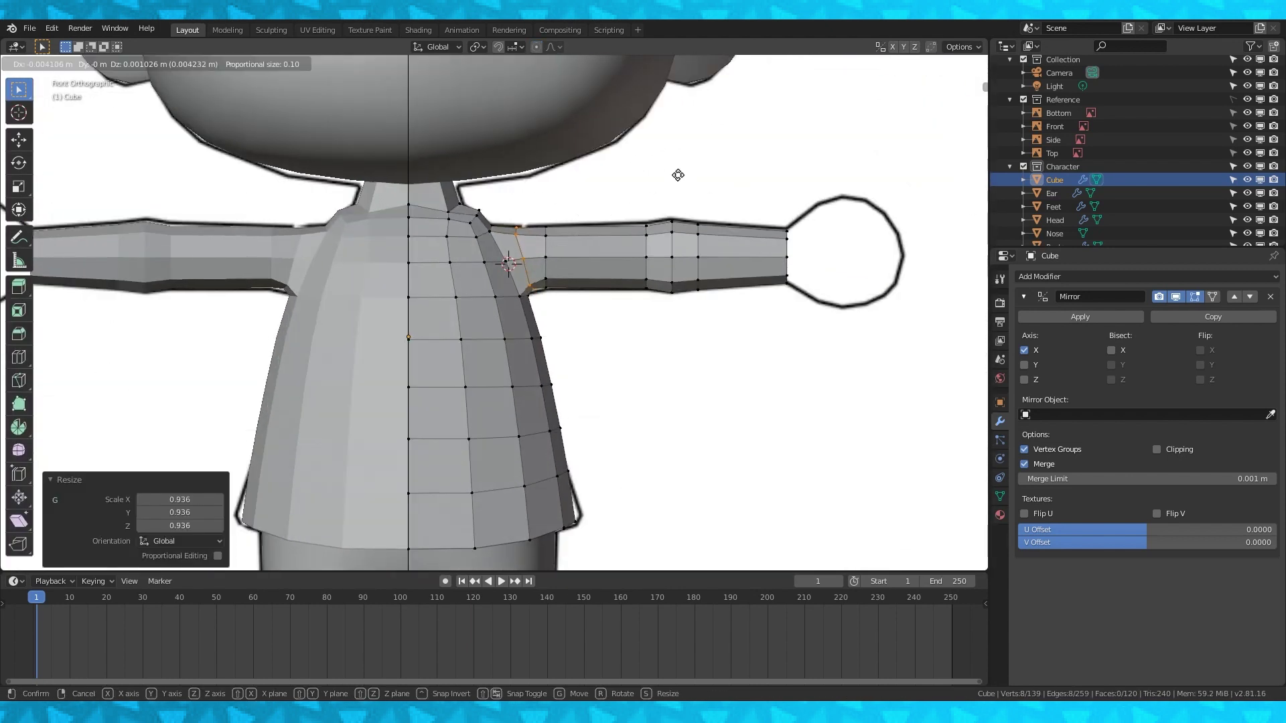
pyautogui.click(677, 175)
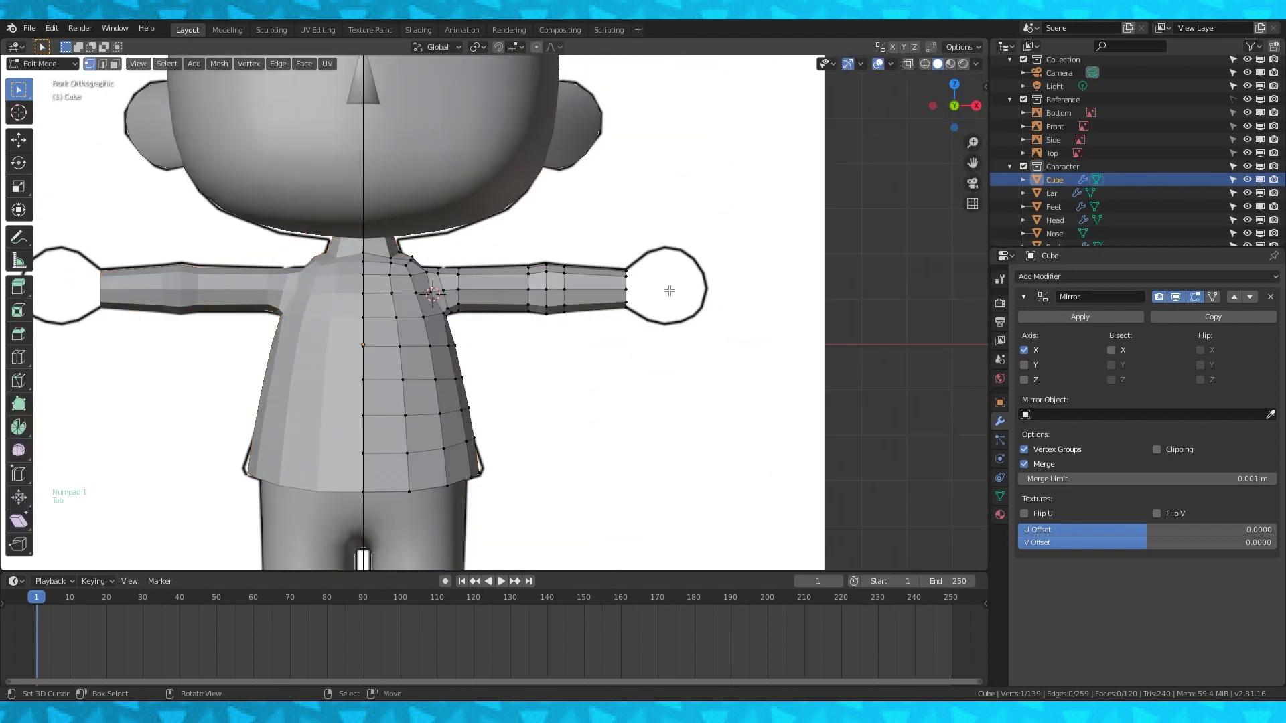
# Reset the 3D cursor to the world origin and add a 2 m cube to the mesh.
pyautogui.keyDown('shift'); pyautogui.moveTo(679, 289); pyautogui.dragTo(595, 289, button='middle'); pyautogui.keyUp('shift')
pyautogui.hotkey('shift', 's')
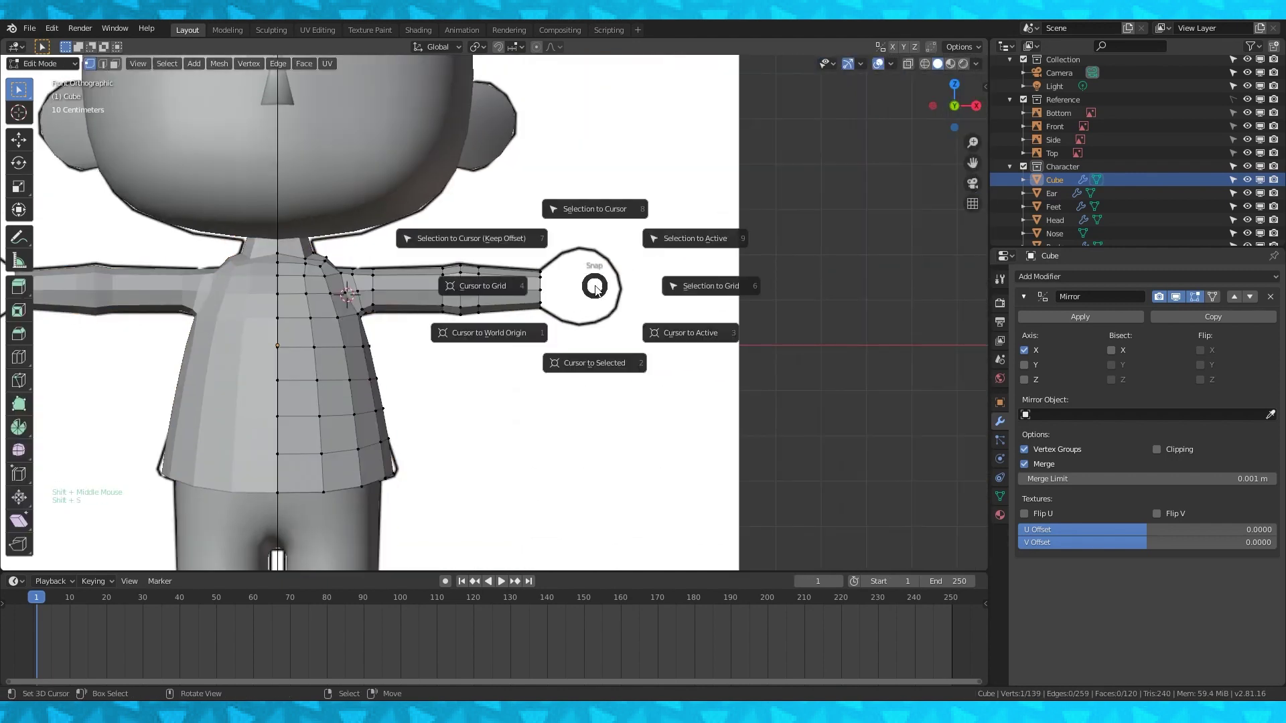
pyautogui.click(519, 333)
pyautogui.scroll(-3, 571, 350)
pyautogui.hotkey('shift', 'a')
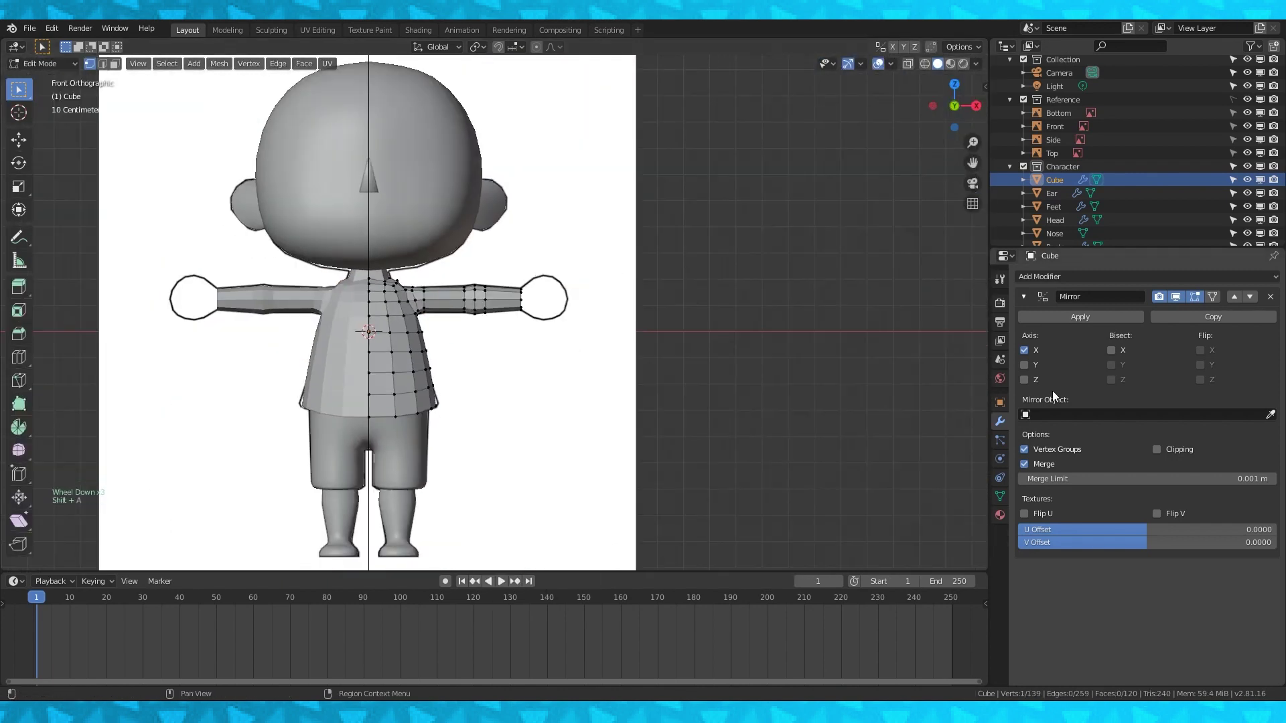
pyautogui.hotkey('shift', 'a')
pyautogui.click(526, 355)
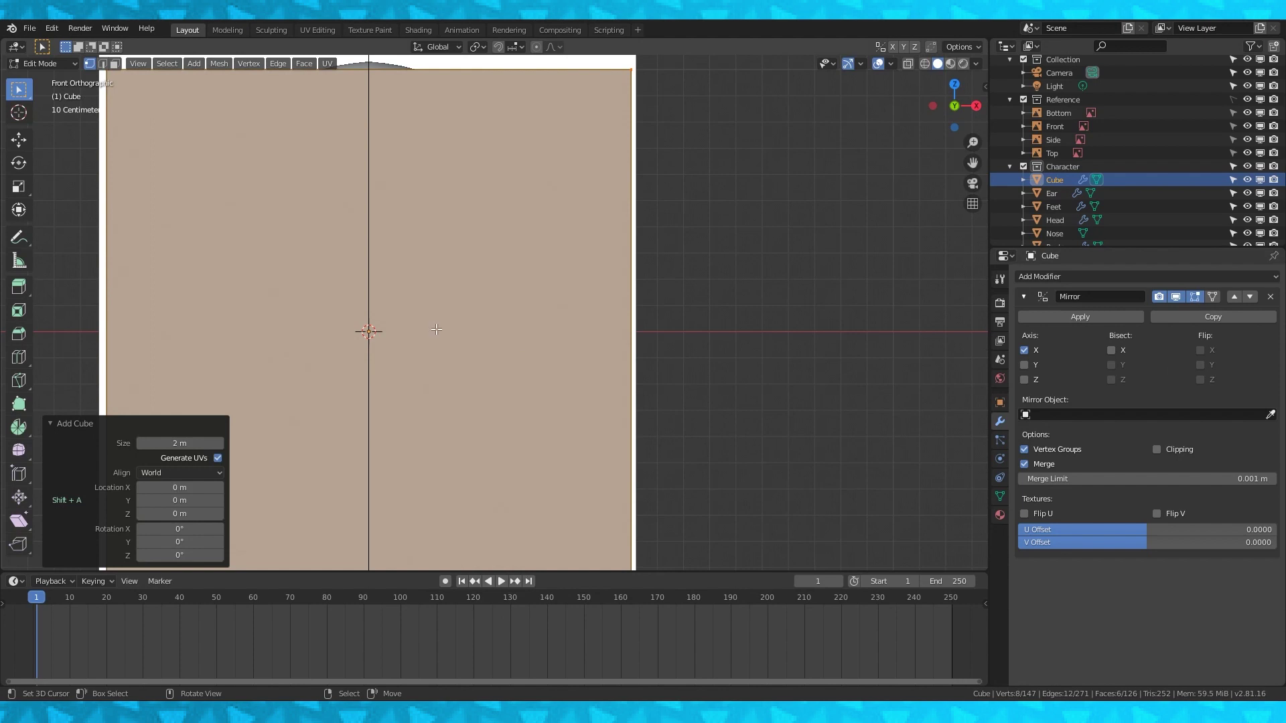
# Scale the new cube by 0.113 and place it over the hand outline at the wrist.
pyautogui.scroll(-3, 430, 330)
pyautogui.press('g')
pyautogui.click(870, 291)
pyautogui.press('s')
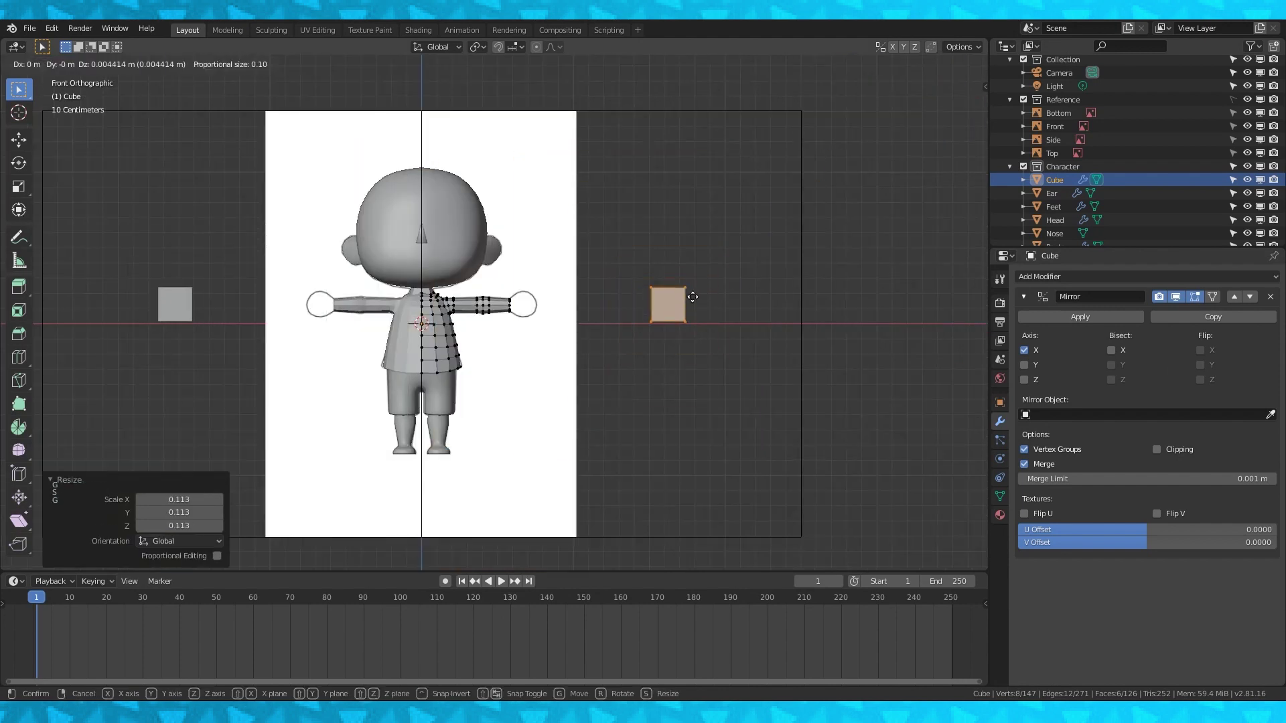
pyautogui.click(553, 300)
pyautogui.scroll(2, 578, 314)
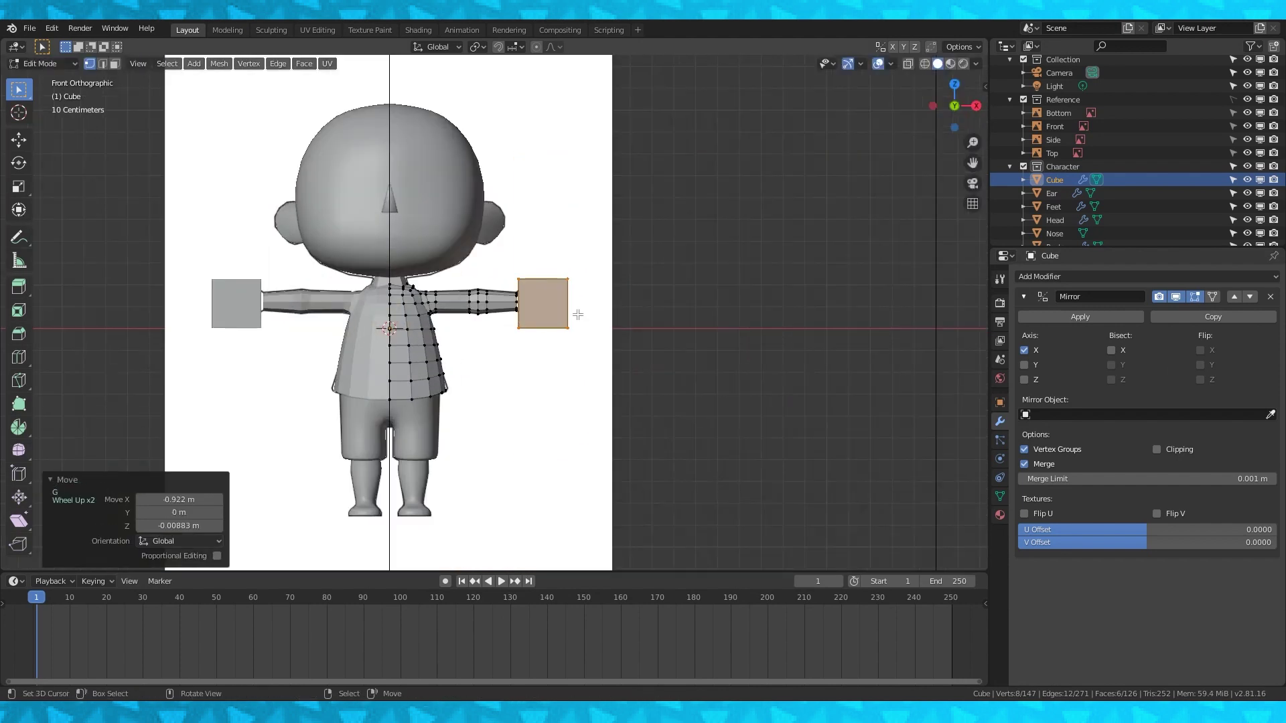
# Separate the cube from the body mesh into its own object and rename it Hand.
pyautogui.click(586, 320)
pyautogui.press('Tab')
pyautogui.rightClick(558, 298)
pyautogui.press('Tab')
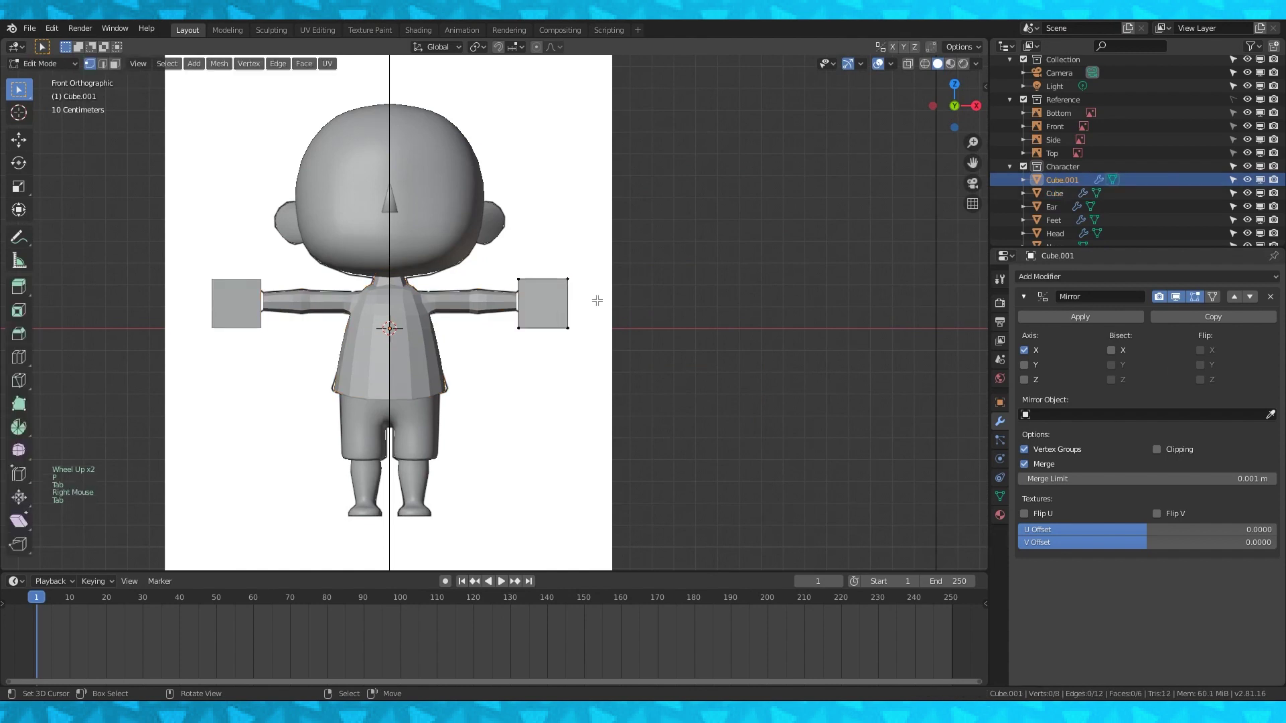
pyautogui.doubleClick(1062, 180)
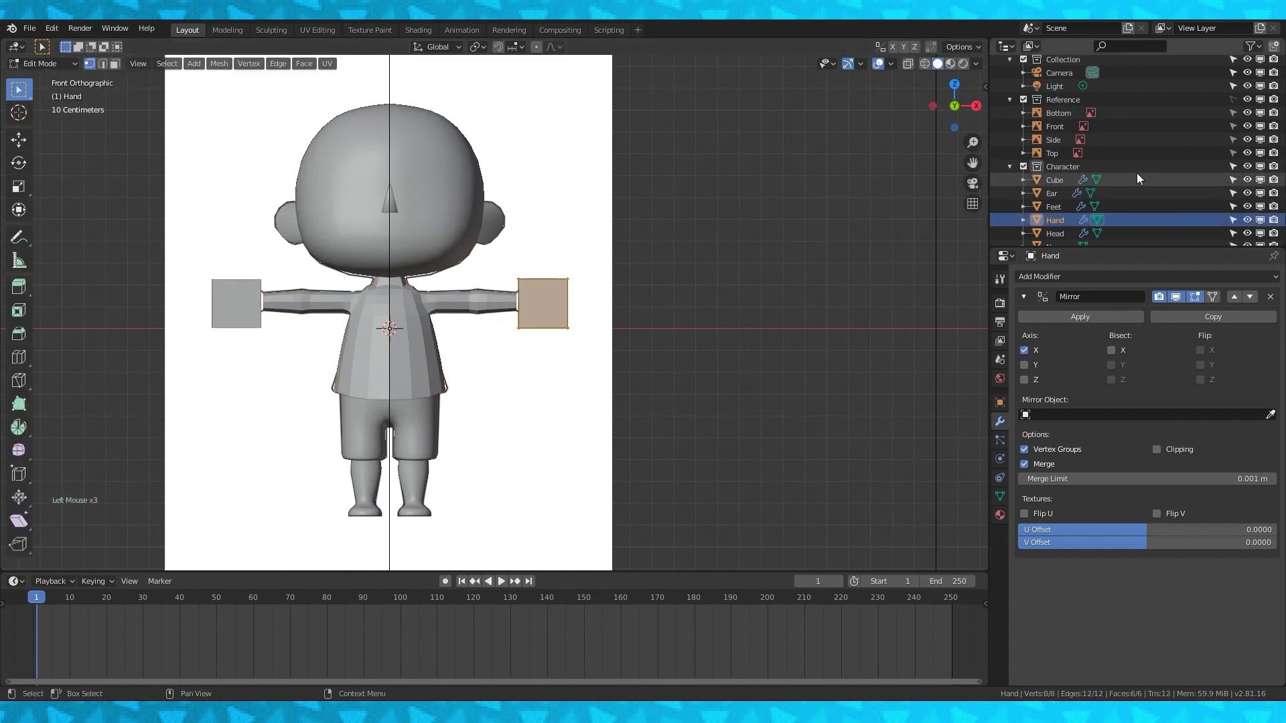
# Rename the body object Shirt and select the Hand object.
pyautogui.click(1065, 180)
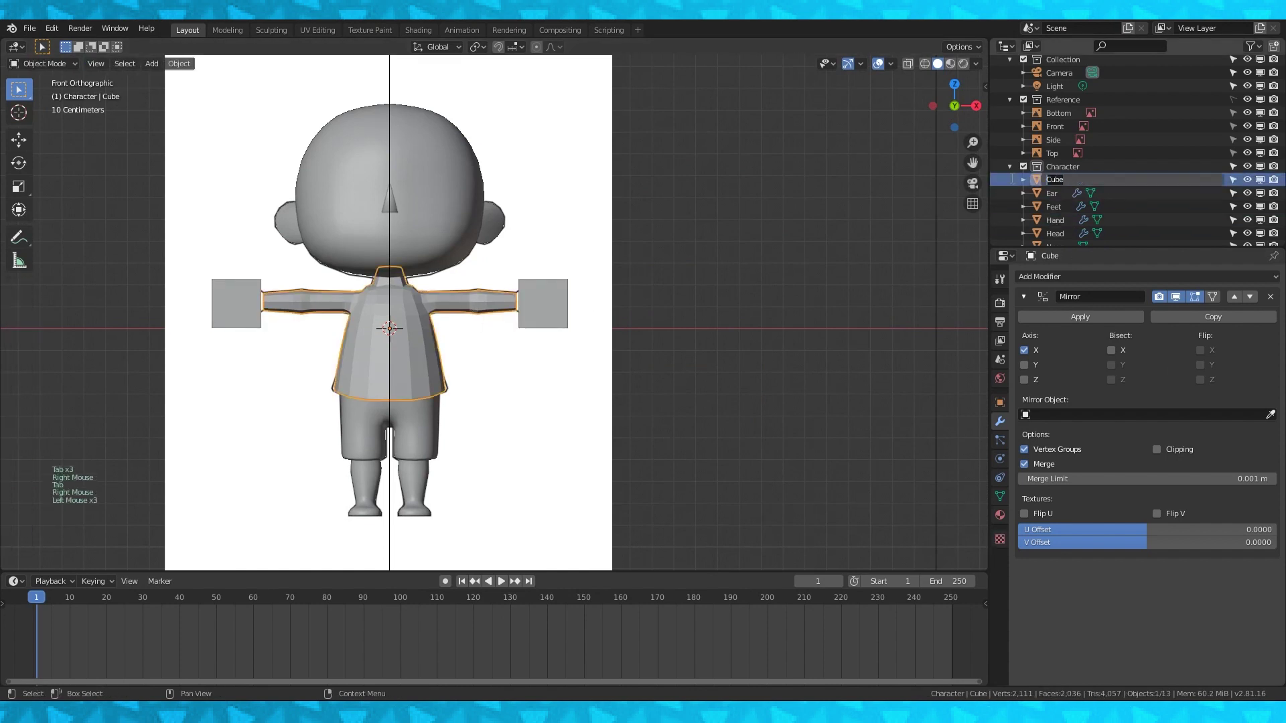
pyautogui.press('Tab')
pyautogui.rightClick(588, 253)
pyautogui.press('Tab')
pyautogui.rightClick(560, 295)
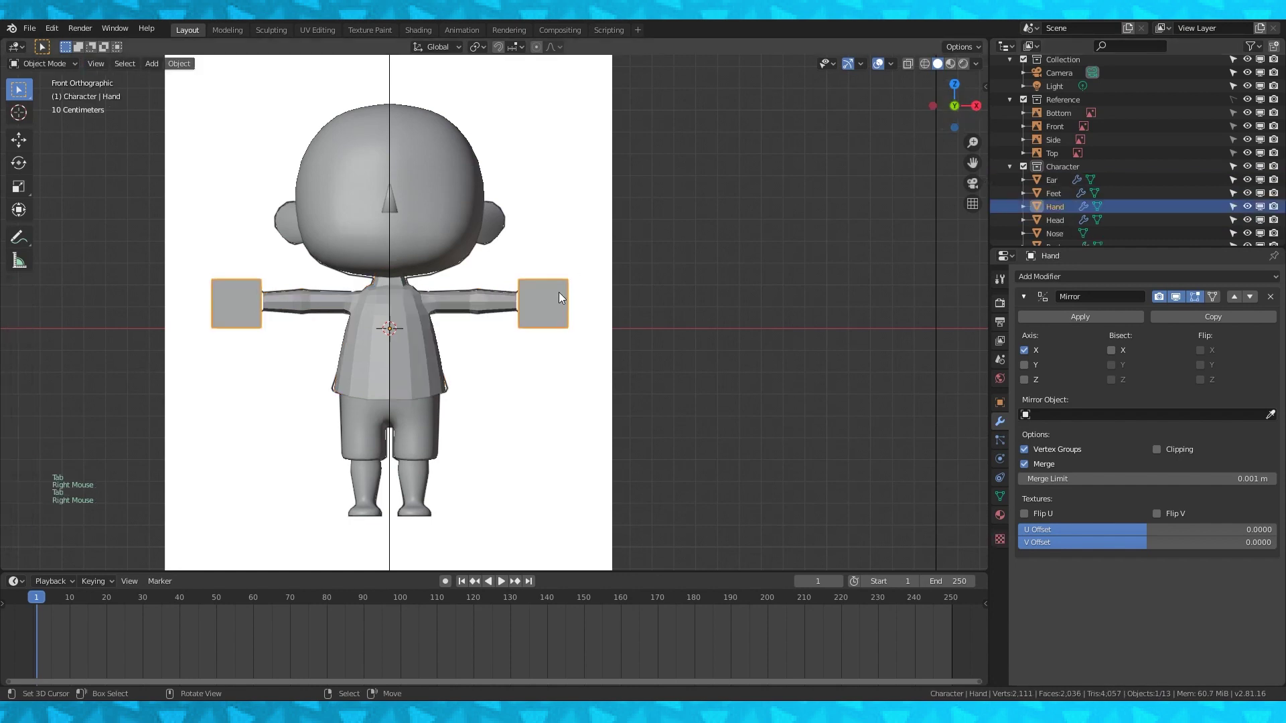
# Add a Subdivision modifier with 2 viewport levels to the hand and move its mesh -0.0337 m in X and 0.0124 m in Z.
pyautogui.press('Tab')
pyautogui.press('a')
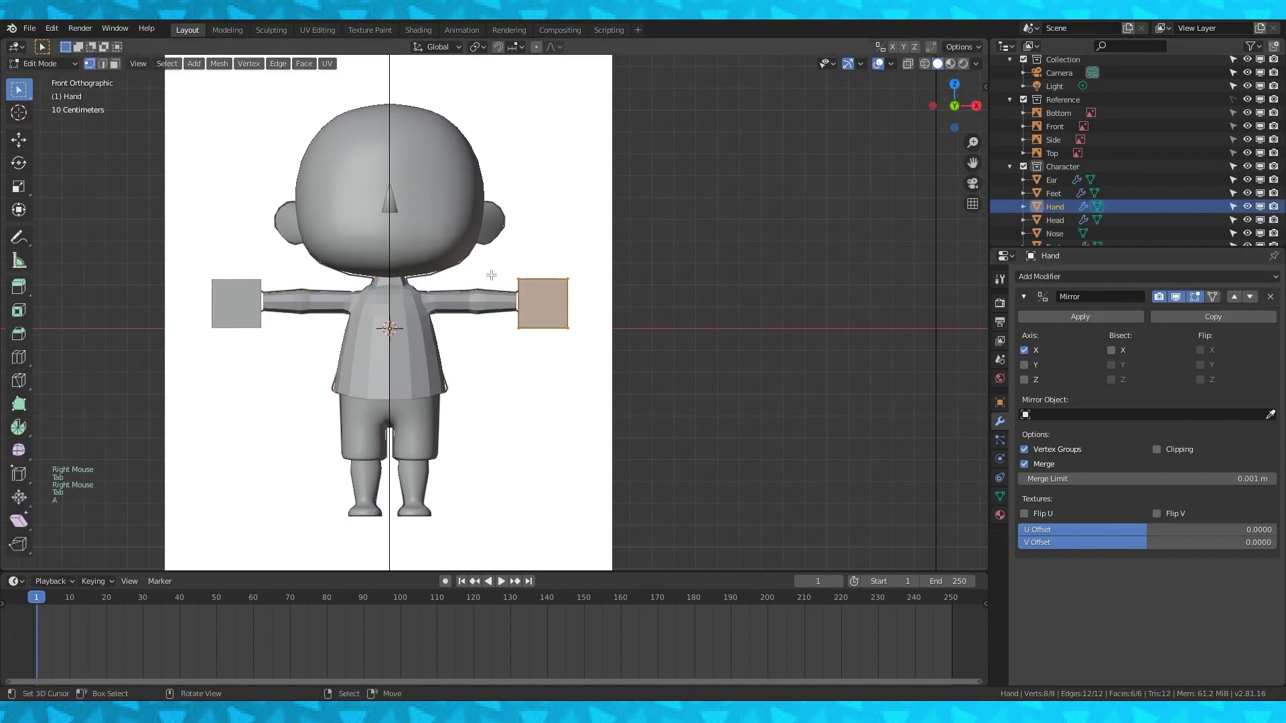
pyautogui.click(1231, 279)
pyautogui.click(1032, 498)
pyautogui.scroll(3, 685, 312)
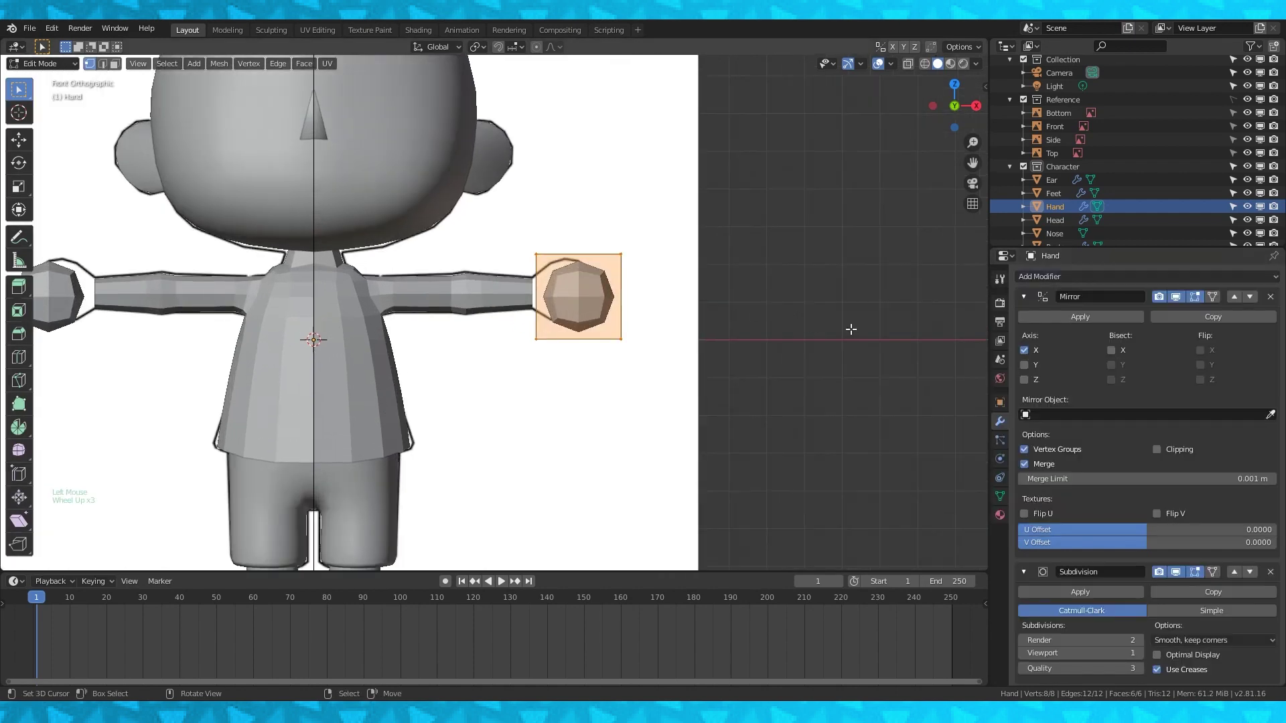
pyautogui.click(1137, 653)
pyautogui.press('g')
pyautogui.click(672, 296)
# Apply the hand's Subdivision modifier and show the hand in wireframe from the top.
pyautogui.hotkey('shift', 'z')
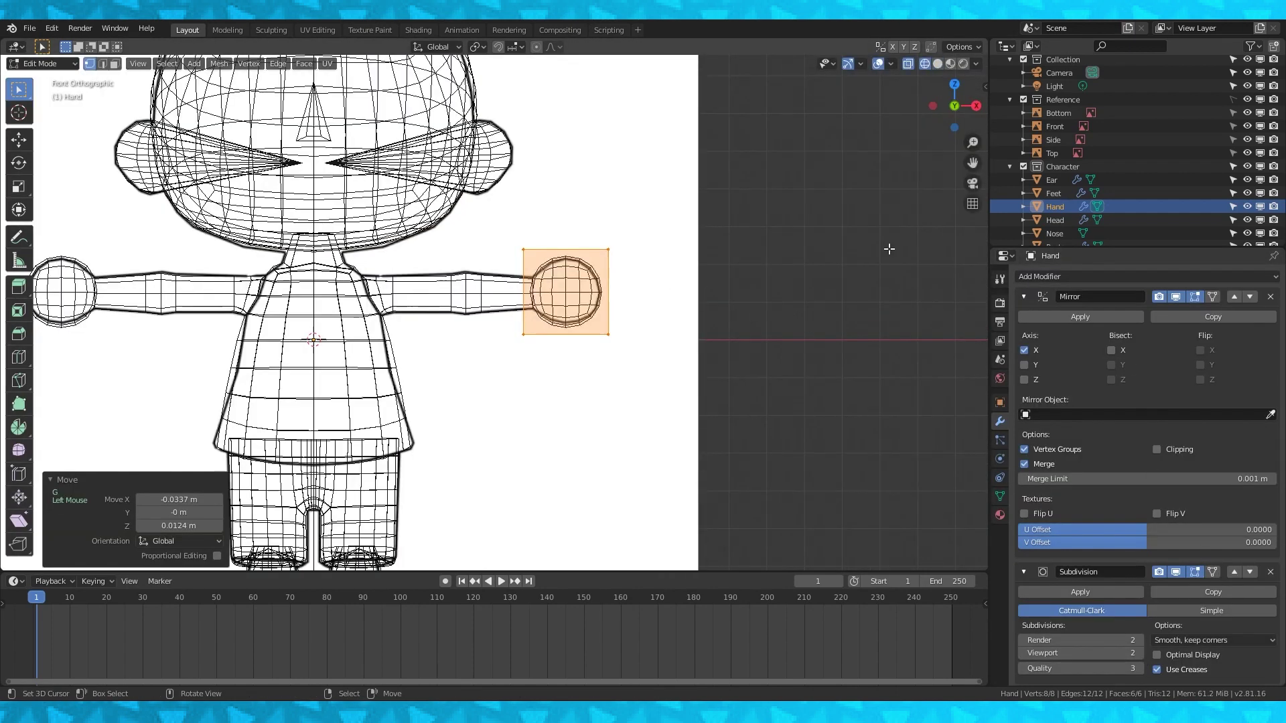
pyautogui.press('KP_7')
pyautogui.scroll(1, 672, 288)
pyautogui.press('Tab')
pyautogui.press('Tab')
pyautogui.press('Tab')
pyautogui.click(1079, 591)
pyautogui.press('Tab')
# Scale the hand's middle loop with proportional editing in top view, and along Z in front view, to fit the hand outline.
pyautogui.scroll(3, 569, 277)
pyautogui.press('s')
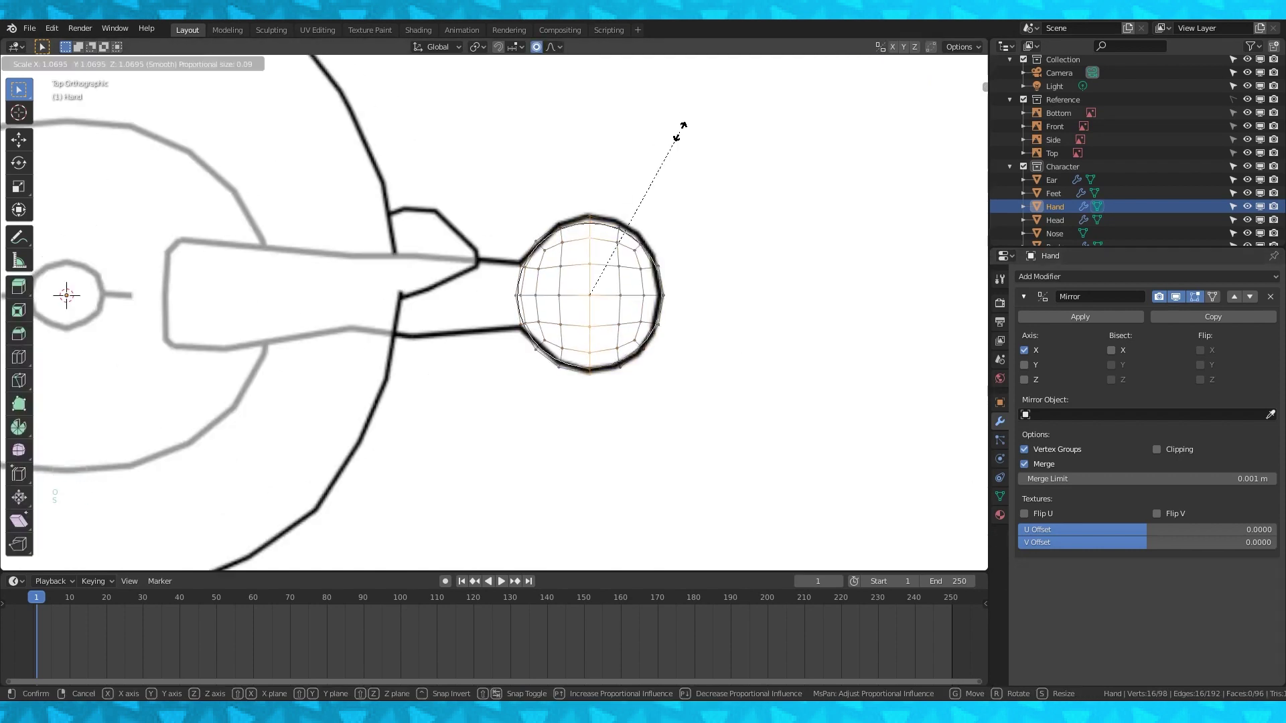
pyautogui.click(680, 129)
pyautogui.press('KP_1')
pyautogui.keyDown('alt'); pyautogui.rightClick(589, 250); pyautogui.keyUp('alt')
pyautogui.press('s')
pyautogui.press('z')
pyautogui.click(768, 205)
# In front view, move the hand's rim vertices onto the round hand outline with proportional editing.
pyautogui.rightClick(535, 242)
pyautogui.keyDown('shift'); pyautogui.rightClick(558, 229); pyautogui.keyUp('shift')
pyautogui.keyDown('shift'); pyautogui.rightClick(620, 229); pyautogui.keyUp('shift')
pyautogui.keyDown('shift'); pyautogui.rightClick(641, 242); pyautogui.keyUp('shift')
pyautogui.press('g')
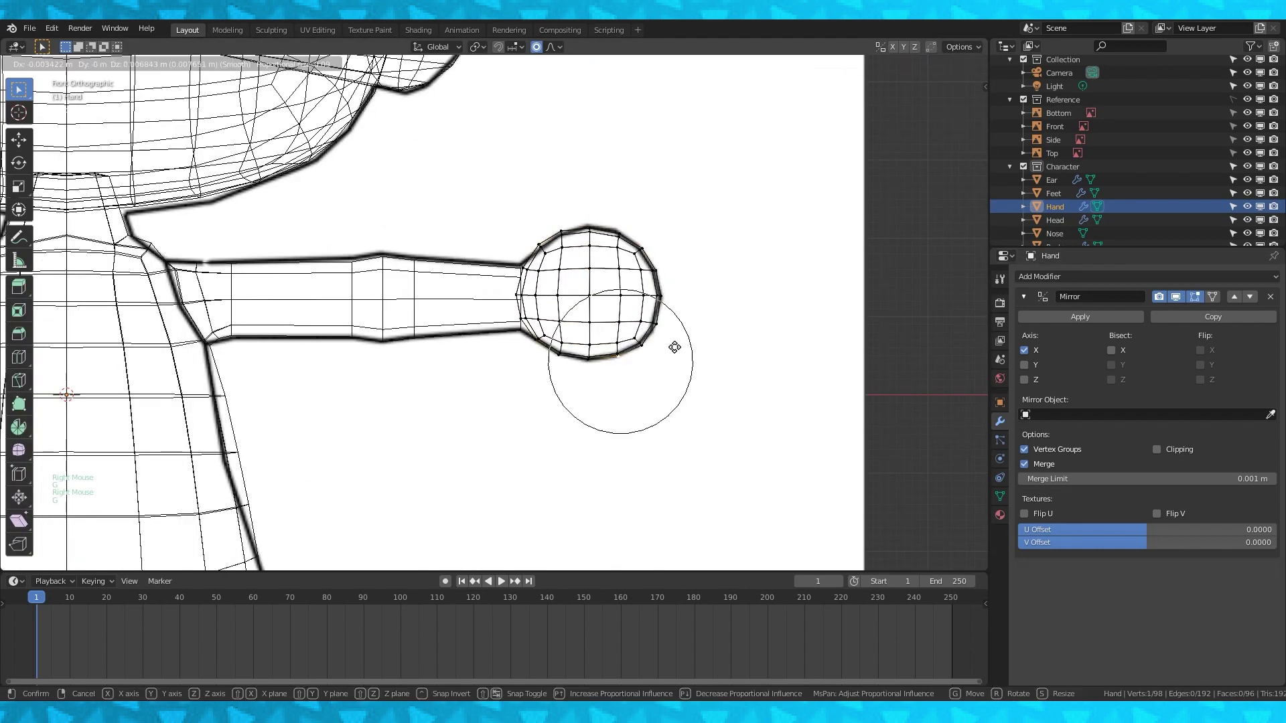
# Remove the Mirror modifier from the hand and join the hand into the Shirt object.
pyautogui.press('Tab')
pyautogui.scroll(-6, 560, 275)
pyautogui.keyDown('shift'); pyautogui.moveTo(560, 275); pyautogui.dragTo(568, 336, button='middle'); pyautogui.keyUp('shift')
pyautogui.scroll(2, 568, 337)
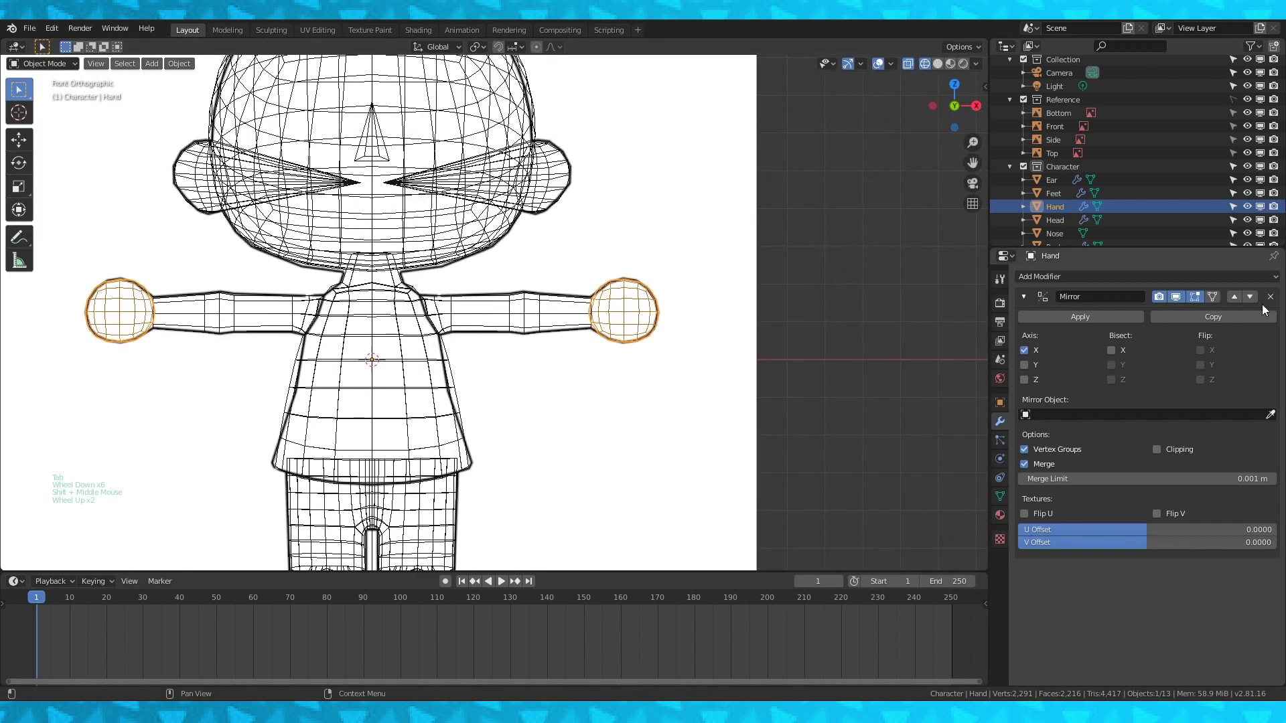
pyautogui.click(1270, 296)
pyautogui.rightClick(553, 306)
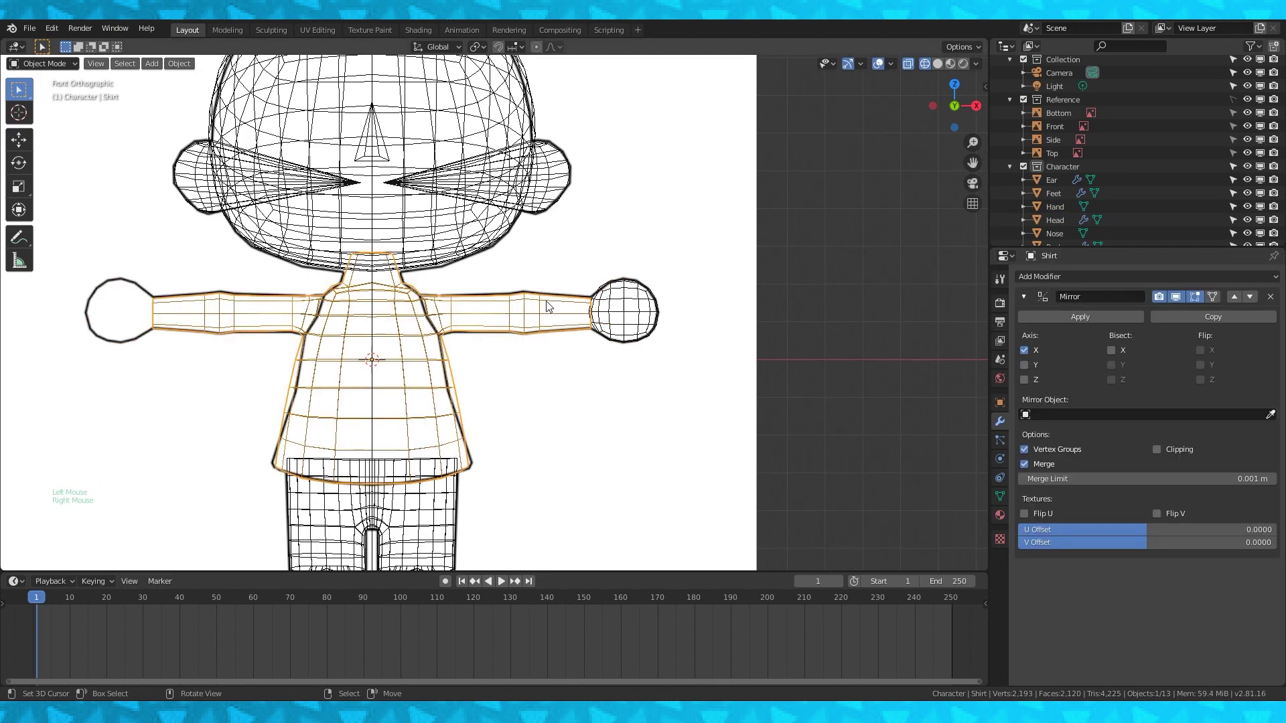
pyautogui.rightClick(589, 318)
pyautogui.keyDown('shift'); pyautogui.rightClick(547, 320); pyautogui.keyUp('shift')
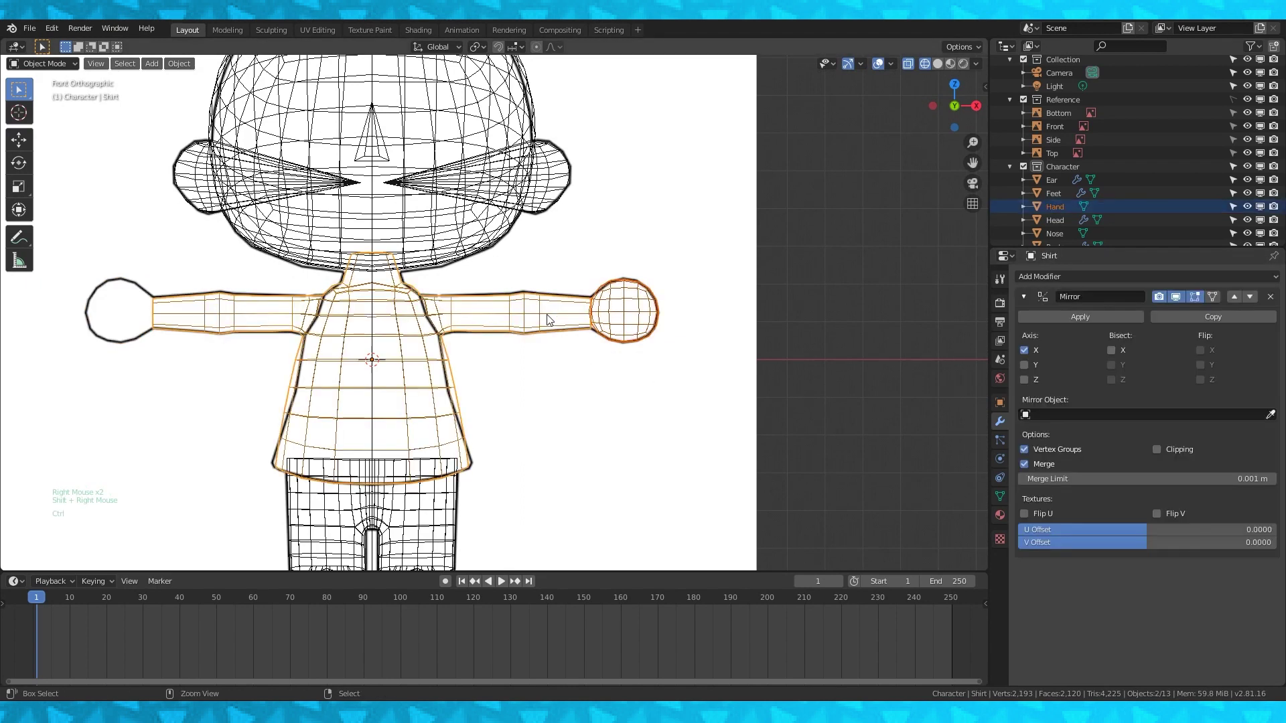
pyautogui.press('Tab')
# Delete the hand geometry facing the wrist to open a hole for the arm.
pyautogui.scroll(2, 547, 320)
pyautogui.moveTo(547, 304); pyautogui.dragTo(498, 348, button='middle')
pyautogui.rightClick(568, 312)
pyautogui.scroll(3, 536, 304)
pyautogui.rightClick(471, 311)
pyautogui.press('x')
pyautogui.click(479, 323)
pyautogui.keyDown('shift'); pyautogui.rightClick(499, 298); pyautogui.keyUp('shift')
pyautogui.keyDown('shift'); pyautogui.rightClick(493, 321); pyautogui.keyUp('shift')
pyautogui.keyDown('alt'); pyautogui.rightClick(489, 278); pyautogui.keyUp('alt')
pyautogui.press('x')
pyautogui.click(494, 286)
# Hide the Reference collection and fill faces between the hand opening and the wrist in solid view.
pyautogui.rightClick(524, 266)
pyautogui.moveTo(483, 302); pyautogui.dragTo(565, 219, button='middle')
pyautogui.click(937, 64)
pyautogui.click(1246, 100)
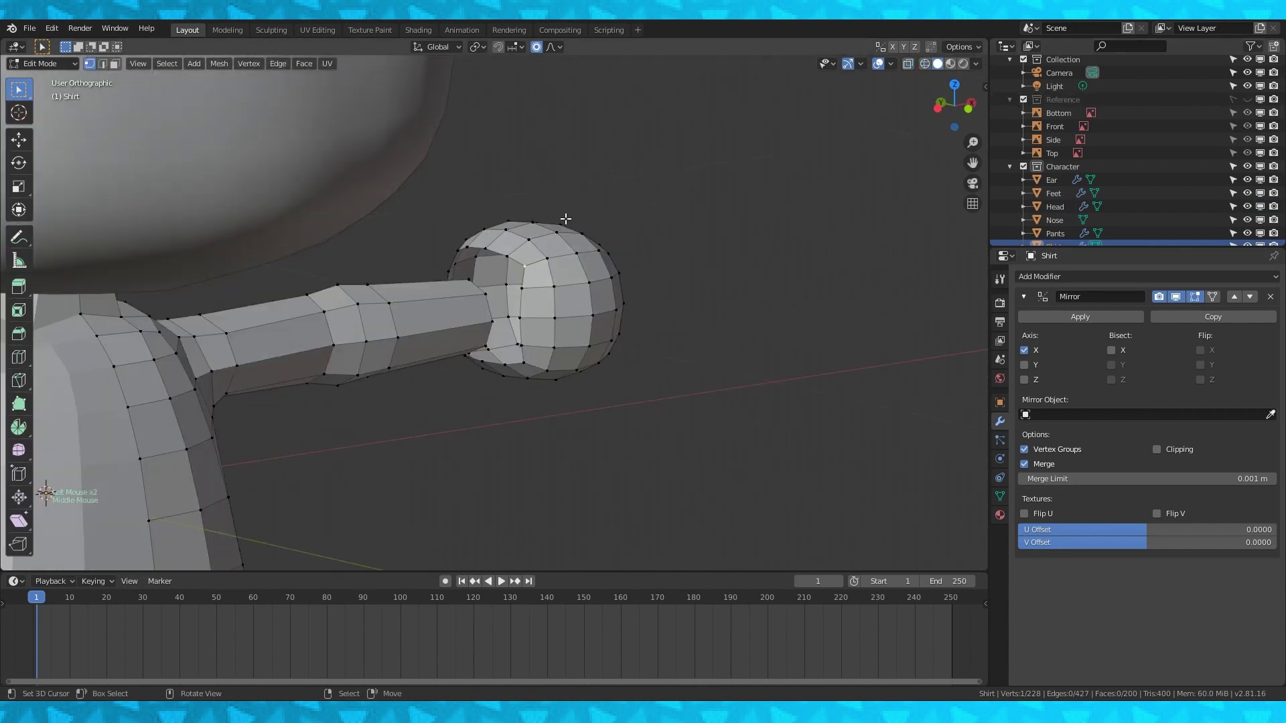
pyautogui.press('f')
pyautogui.keyDown('shift'); pyautogui.rightClick(468, 277); pyautogui.keyUp('shift')
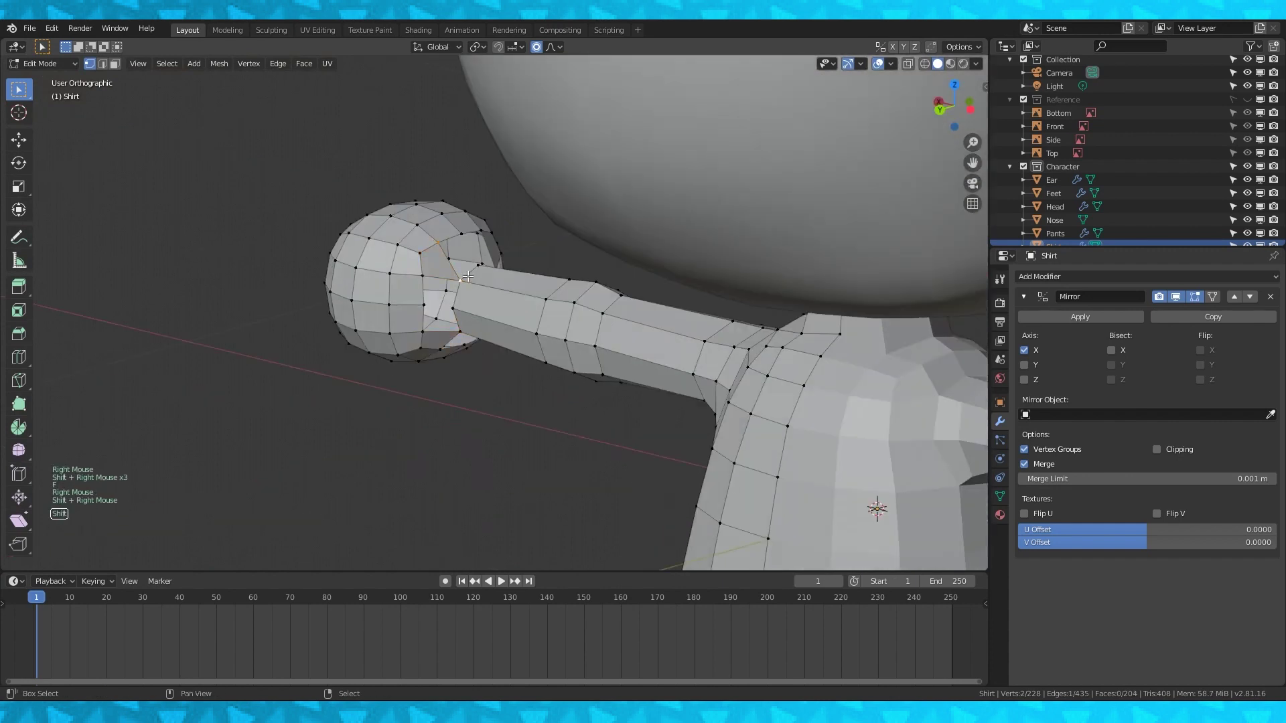
pyautogui.scroll(-2, 518, 330)
pyautogui.press('Tab')
pyautogui.moveTo(518, 329)
pyautogui.mouseDown(button='middle')
pyautogui.moveTo(565, 336)
pyautogui.moveTo(531, 336)
pyautogui.mouseUp(button='middle')
pyautogui.press('a')
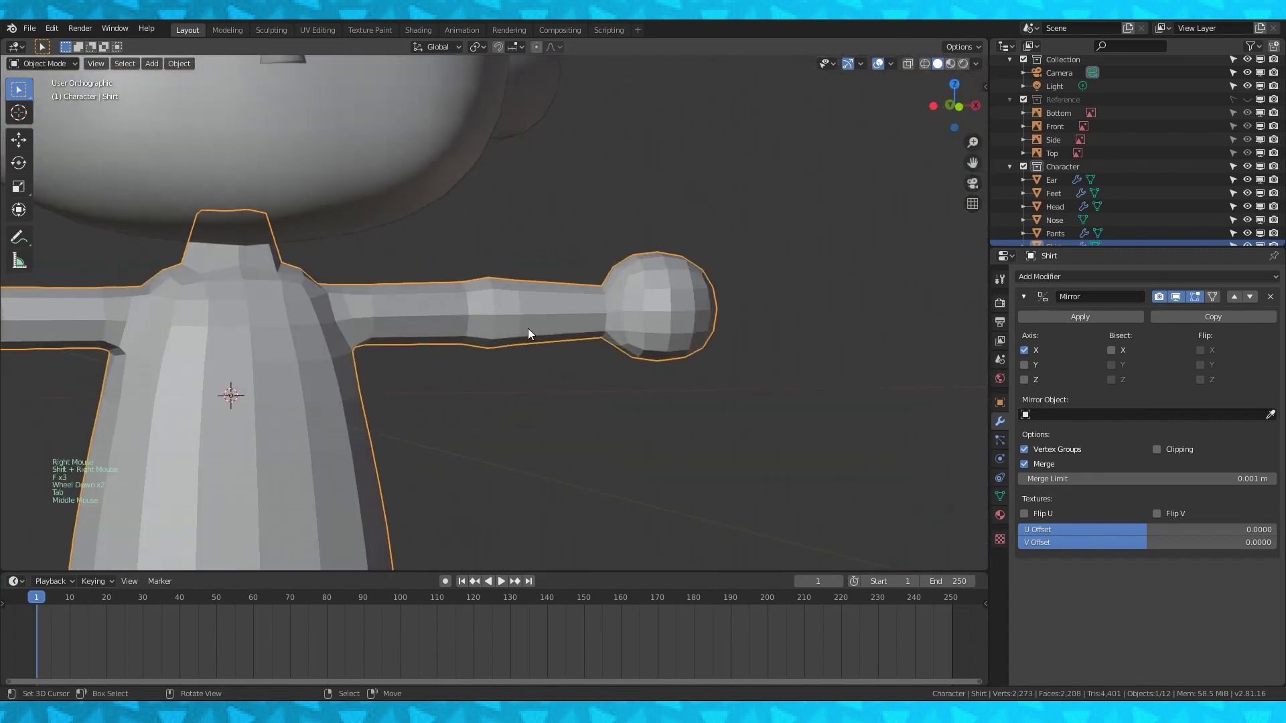
pyautogui.press('Tab')
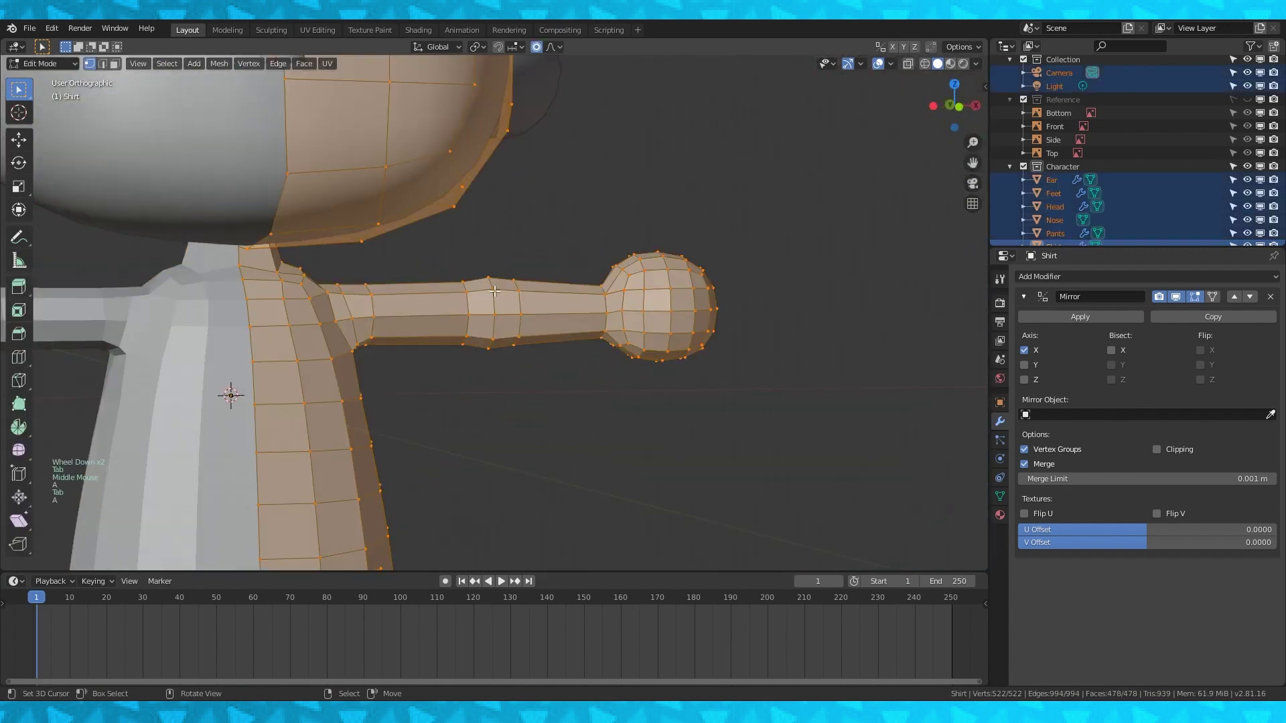
pyautogui.scroll(-4, 227, 95)
pyautogui.press('Tab')
# Select the whole Shirt mesh and shade its faces smooth.
pyautogui.rightClick(480, 329)
pyautogui.press('Tab')
pyautogui.press('a')
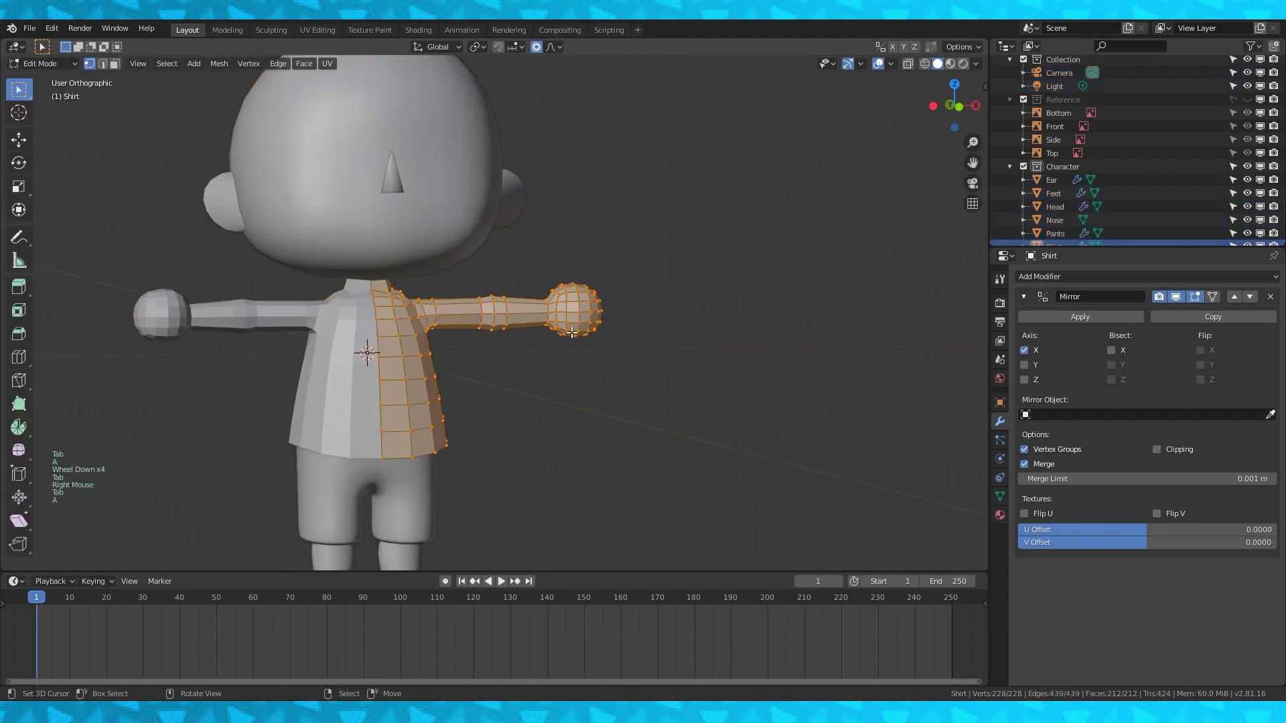
pyautogui.click(302, 67)
# Recalculate the normals of the entire Shirt mesh to the outside.
pyautogui.press('Tab')
pyautogui.press('Tab')
pyautogui.press('a')
pyautogui.hotkey('alt', 'n')
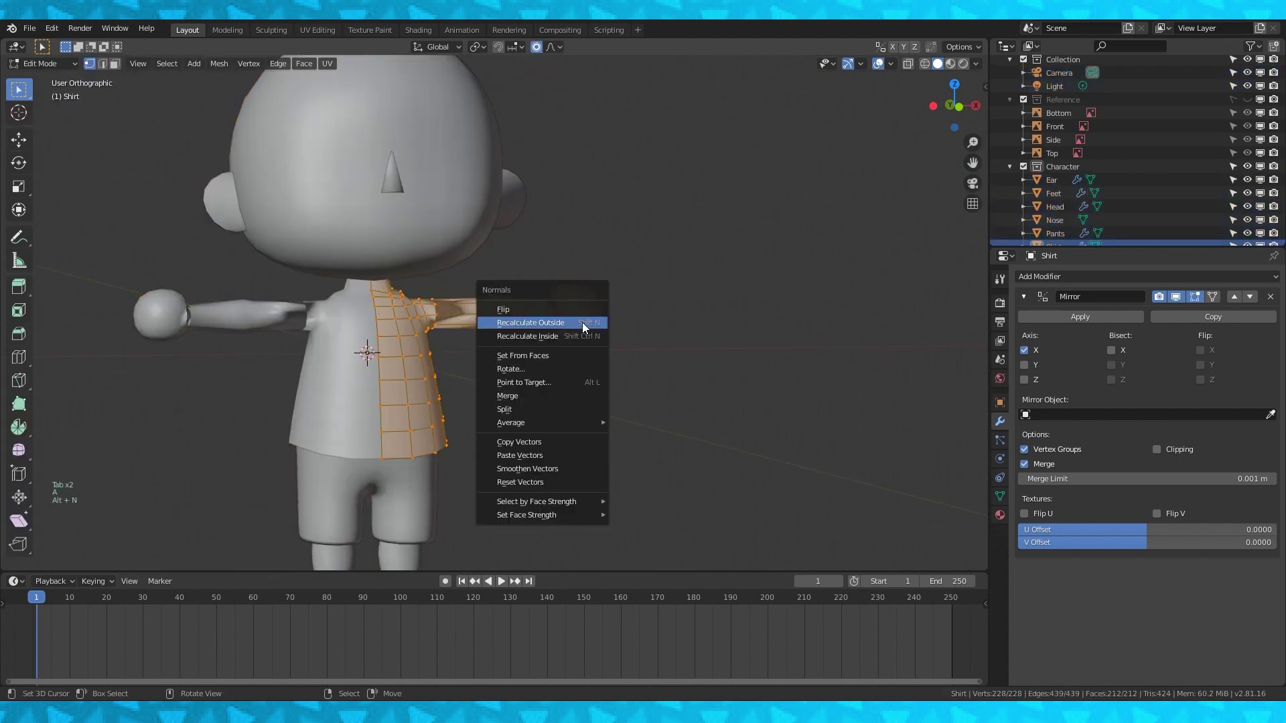
pyautogui.click(582, 328)
# In front view, move the top shoulder vertex by -0.00784 m in X and -0.000713 m in Z with proportional editing.
pyautogui.press('Tab')
pyautogui.scroll(-2, 531, 322)
pyautogui.scroll(8, 531, 322)
pyautogui.press('Tab')
pyautogui.keyDown('shift'); pyautogui.moveTo(429, 295); pyautogui.dragTo(455, 276, button='middle'); pyautogui.keyUp('shift')
pyautogui.rightClick(455, 276)
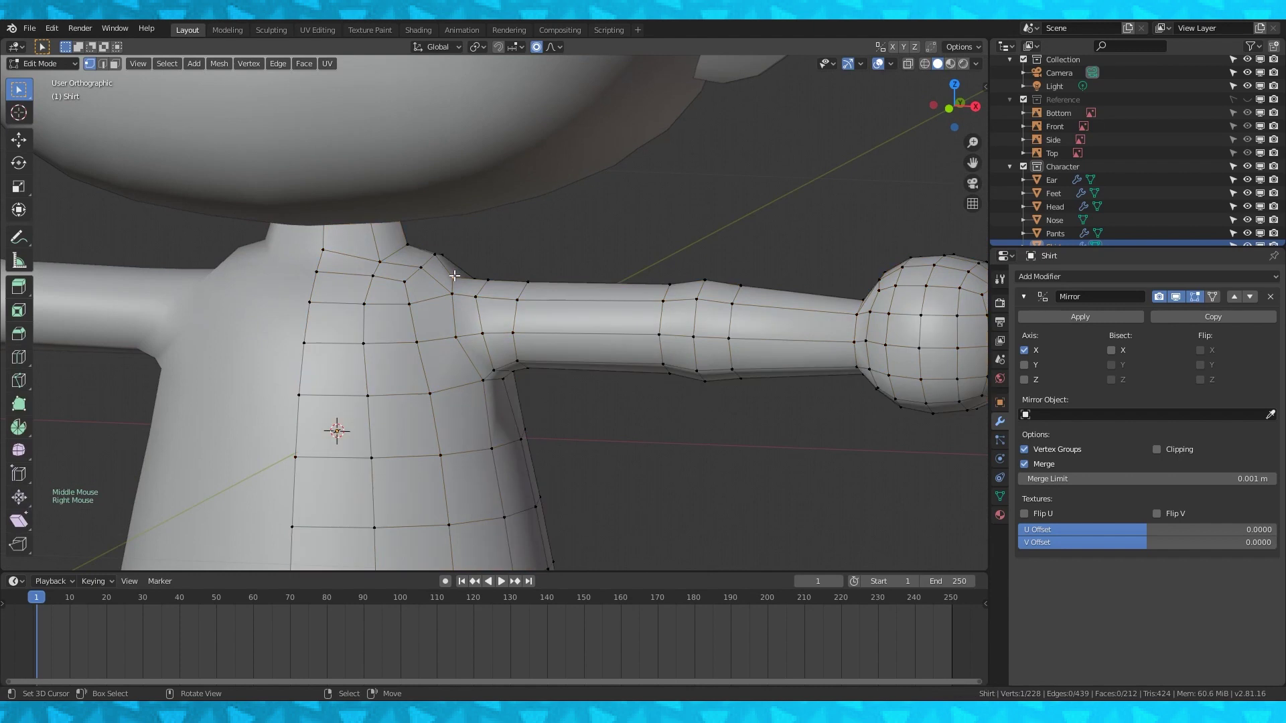
pyautogui.press('KP_1')
pyautogui.press('g')
pyautogui.click(496, 373)
# In back view, adjust the matching shoulder vertex where the arm meets the shirt.
pyautogui.press('ctrl+KP_3')
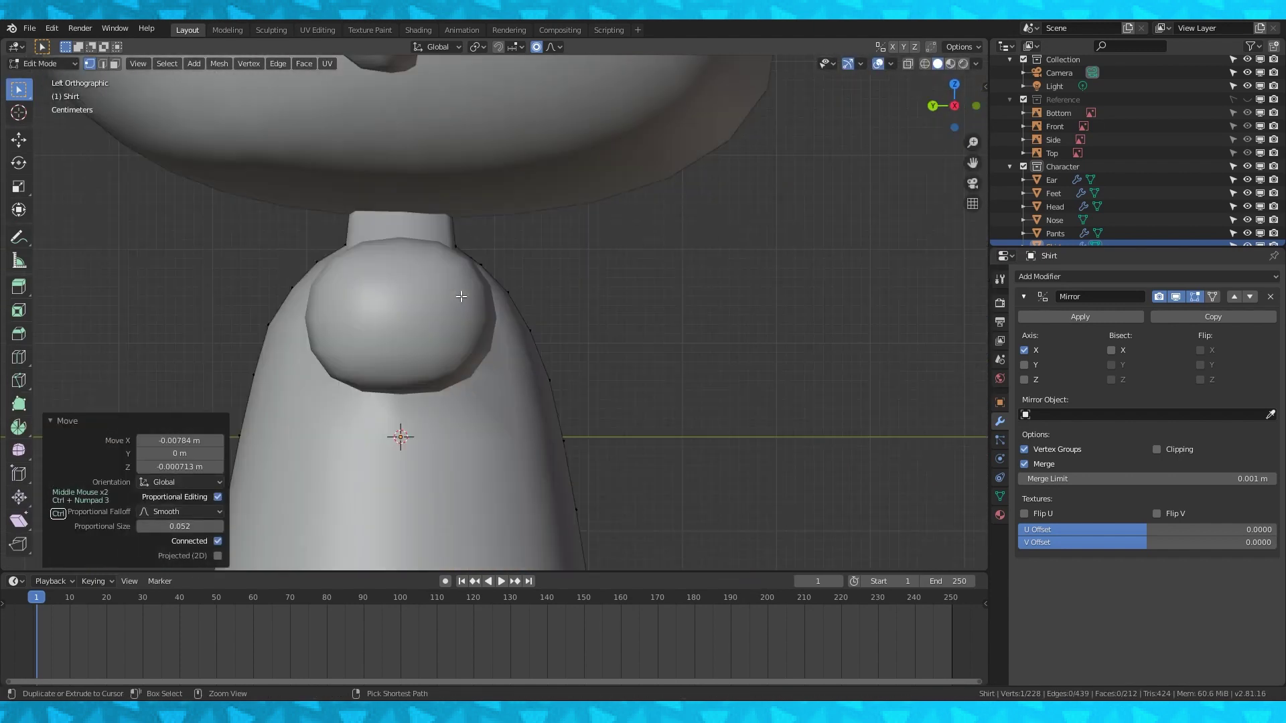
pyautogui.press('ctrl+KP_1')
pyautogui.rightClick(464, 282)
pyautogui.press('g')
pyautogui.scroll(-3, 507, 292)
pyautogui.press('Tab')
pyautogui.moveTo(489, 341); pyautogui.dragTo(576, 335, button='middle')
pyautogui.scroll(1, 576, 335)
# Add an edge loop around the arm.
pyautogui.press('Tab')
pyautogui.moveTo(576, 335); pyautogui.dragTo(616, 339, button='middle')
pyautogui.scroll(2, 679, 329)
pyautogui.hotkey('ctrl', 'r')
pyautogui.click(585, 335)
pyautogui.click(588, 340)
pyautogui.scroll(-2, 588, 341)
pyautogui.press('Tab')
# In side-view wireframe, move the front and back vertices at the base of the neck.
pyautogui.moveTo(589, 382)
pyautogui.mouseDown(button='middle')
pyautogui.moveTo(593, 357)
pyautogui.moveTo(469, 368)
pyautogui.mouseUp(button='middle')
pyautogui.scroll(-1, 549, 368)
pyautogui.press('Tab')
pyautogui.press('KP_3')
pyautogui.scroll(6, 509, 315)
pyautogui.click(924, 64)
pyautogui.keyDown('shift'); pyautogui.moveTo(487, 197); pyautogui.dragTo(494, 225, button='middle'); pyautogui.keyUp('shift')
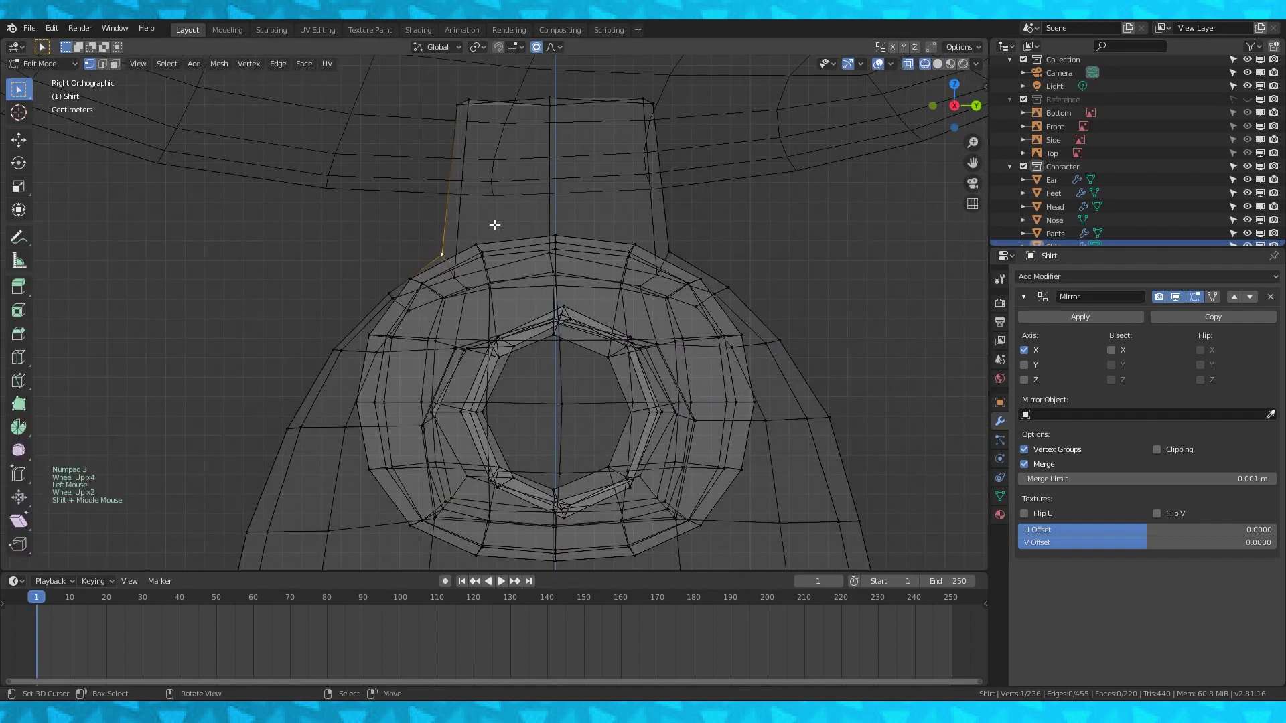
pyautogui.press('g')
pyautogui.moveTo(669, 251); pyautogui.dragTo(689, 270, button='right')
pyautogui.hotkey('shift', 'z')
# Add an edge loop around the neck and deselect the Shirt object.
pyautogui.moveTo(690, 269); pyautogui.dragTo(663, 315, button='middle')
pyautogui.hotkey('ctrl', 'r')
pyautogui.click(519, 308)
pyautogui.press('Tab')
pyautogui.scroll(-5, 695, 437)
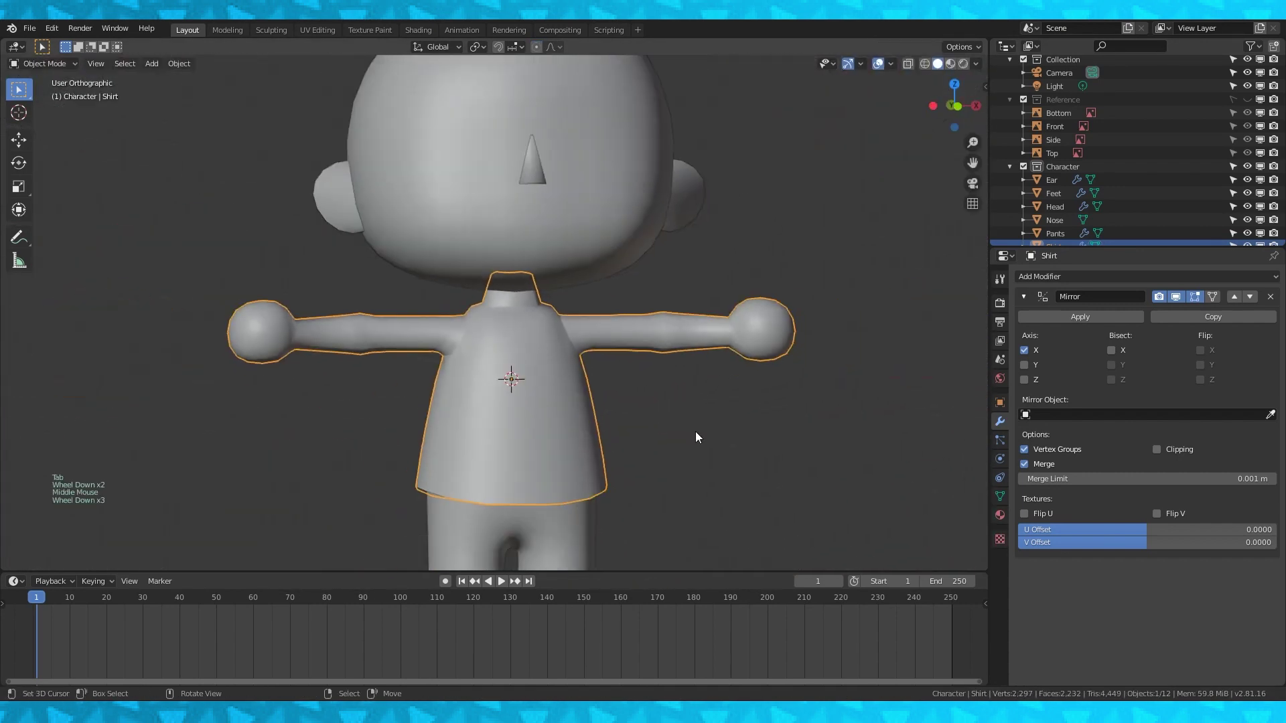
pyautogui.rightClick(700, 425)
pyautogui.scroll(-3, 699, 425)
pyautogui.moveTo(699, 425)
pyautogui.mouseDown(button='middle')
pyautogui.moveTo(601, 410)
pyautogui.moveTo(712, 422)
pyautogui.mouseUp(button='middle')
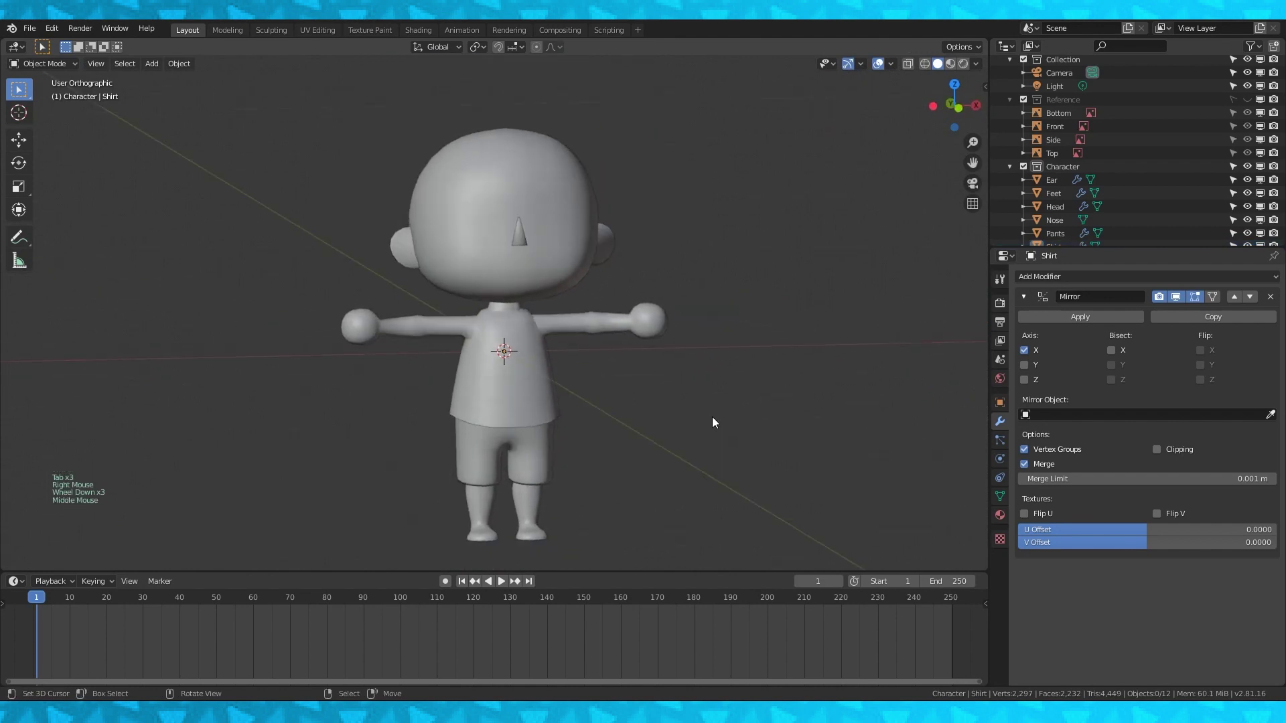
# Compare the model with the reference drawings in front, side and top views, in wireframe and solid shading.
pyautogui.click(924, 64)
pyautogui.press('KP_1')
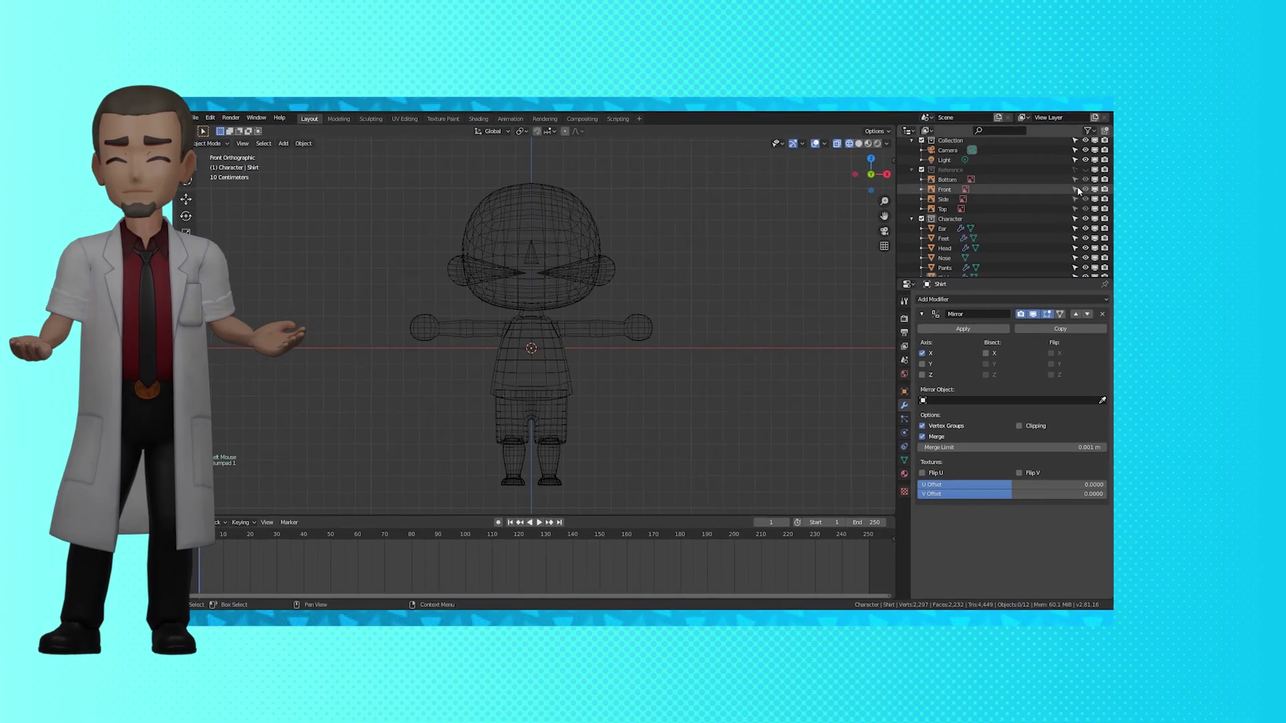
pyautogui.click(1085, 170)
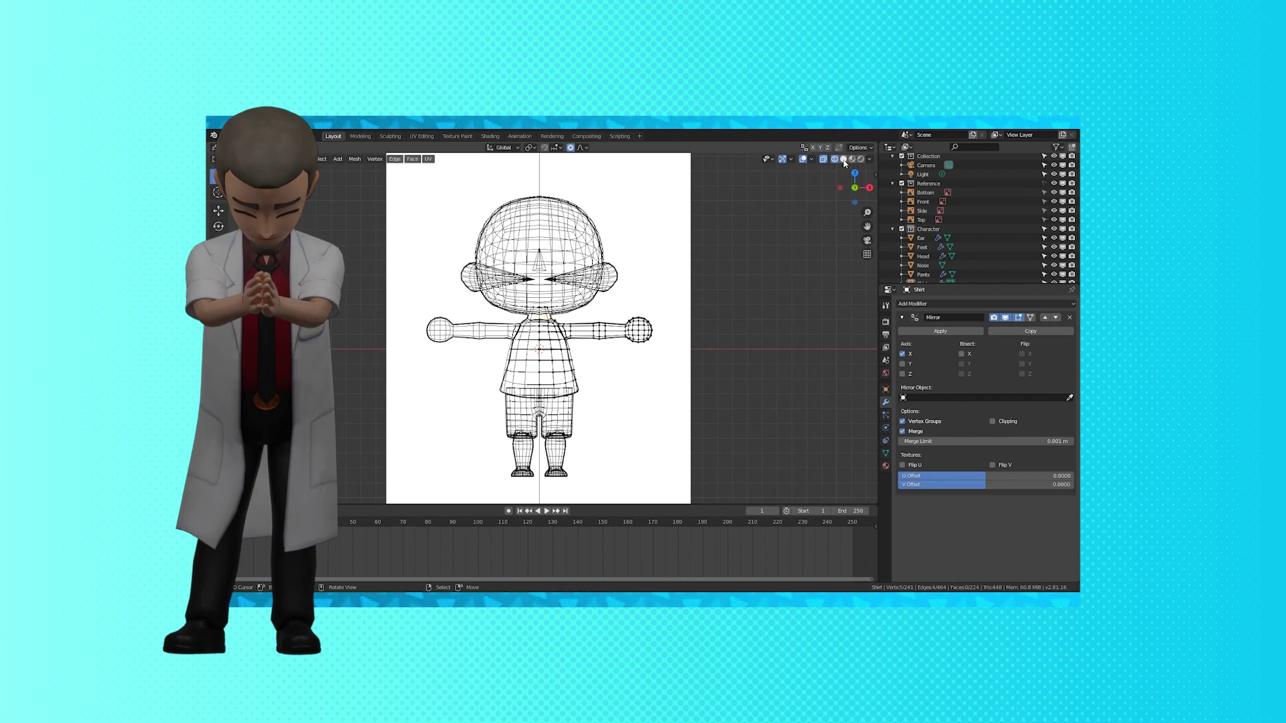
pyautogui.hotkey('shift', 'z')
pyautogui.press('KP_3')
pyautogui.press('KP_7')
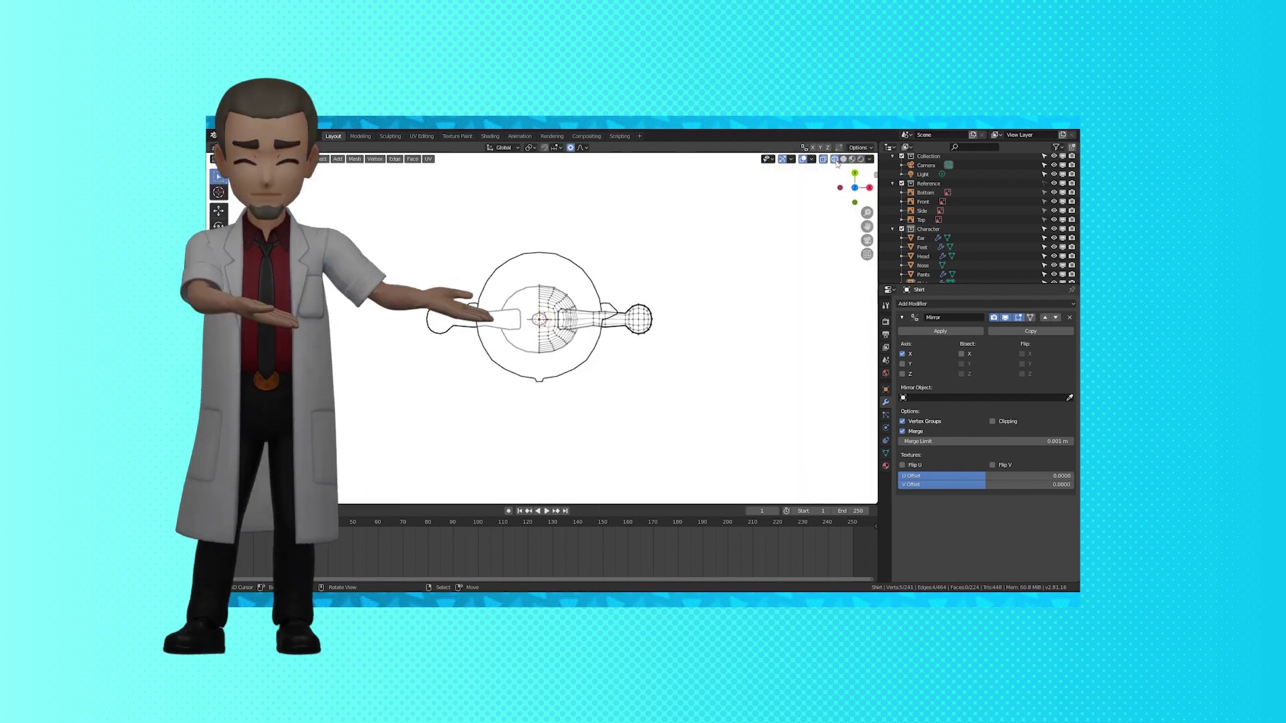
pyautogui.moveTo(701, 354); pyautogui.dragTo(697, 374, button='middle')
pyautogui.press('KP_1')
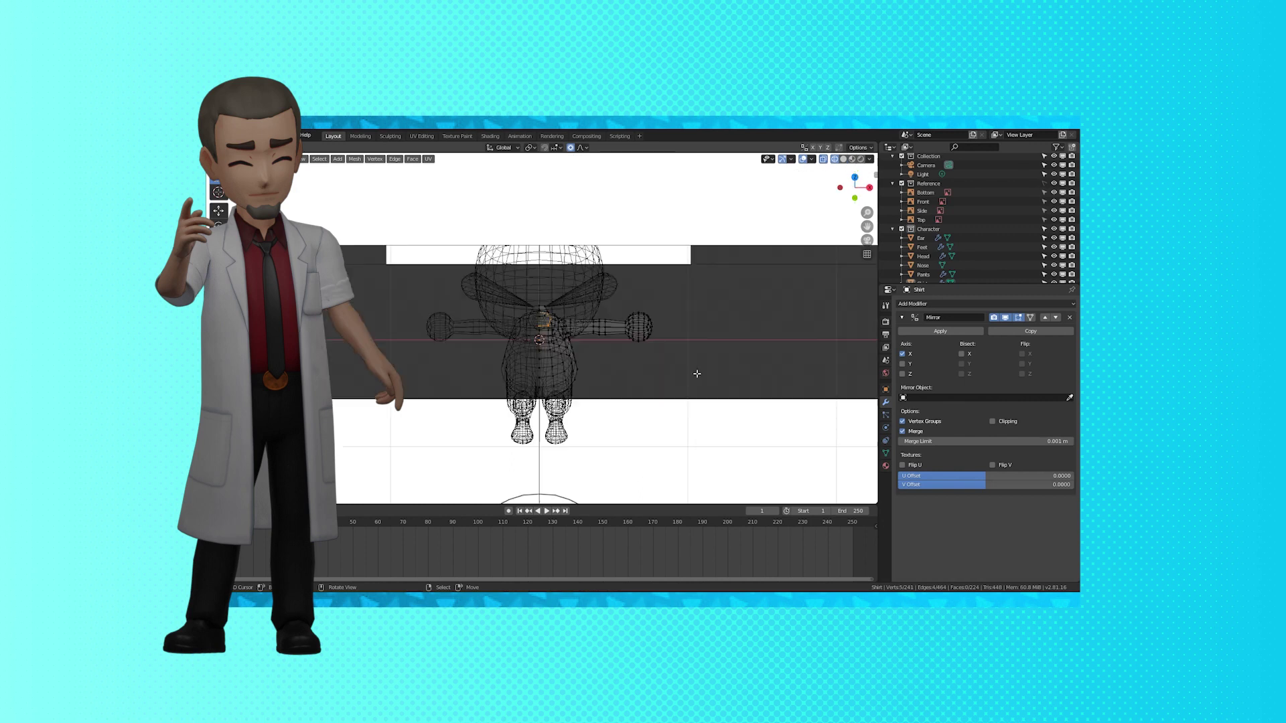
pyautogui.hotkey('shift', 'z')
pyautogui.press('Tab')
pyautogui.click(1054, 183)
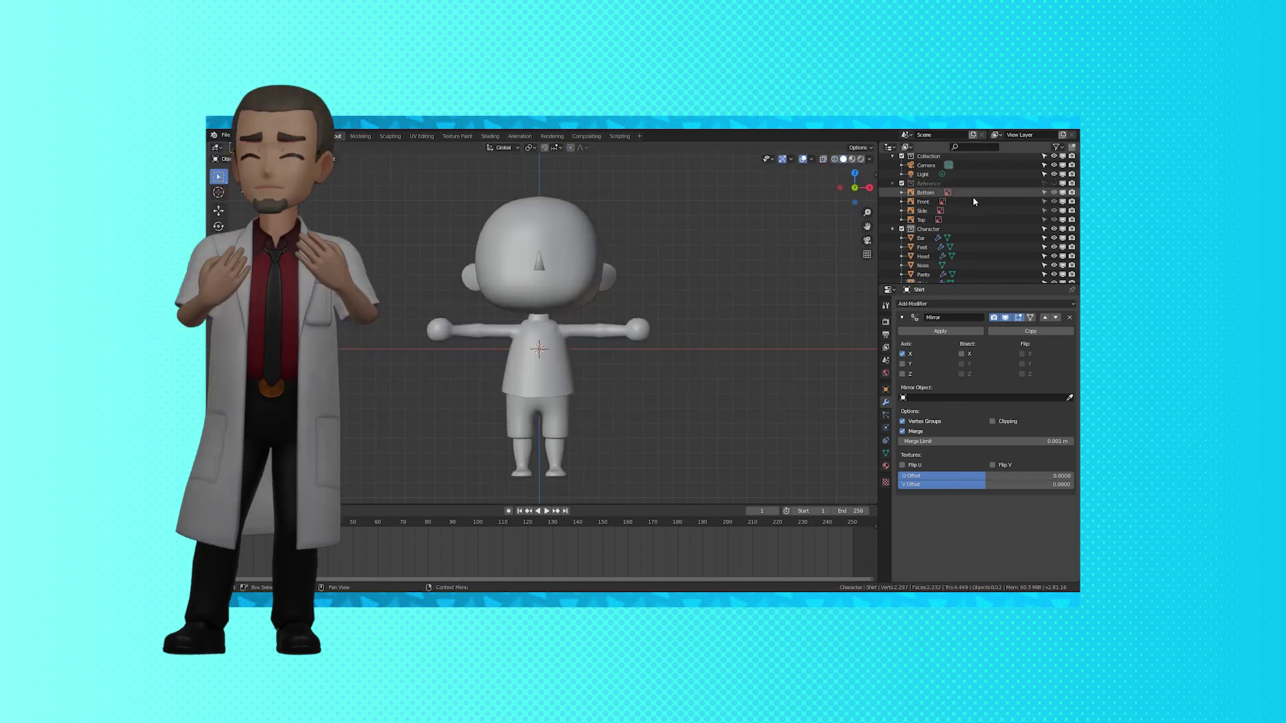
pyautogui.scroll(-4, 675, 318)
pyautogui.press('KP_1')
pyautogui.scroll(3, 674, 320)
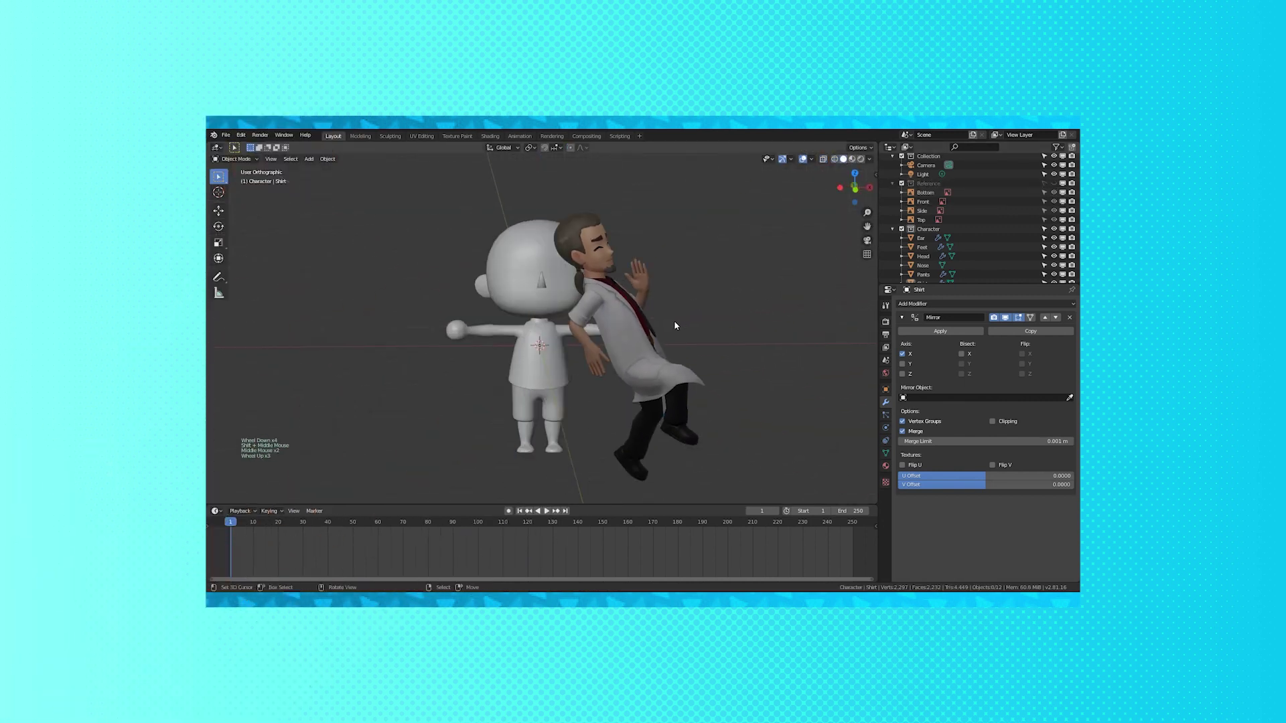